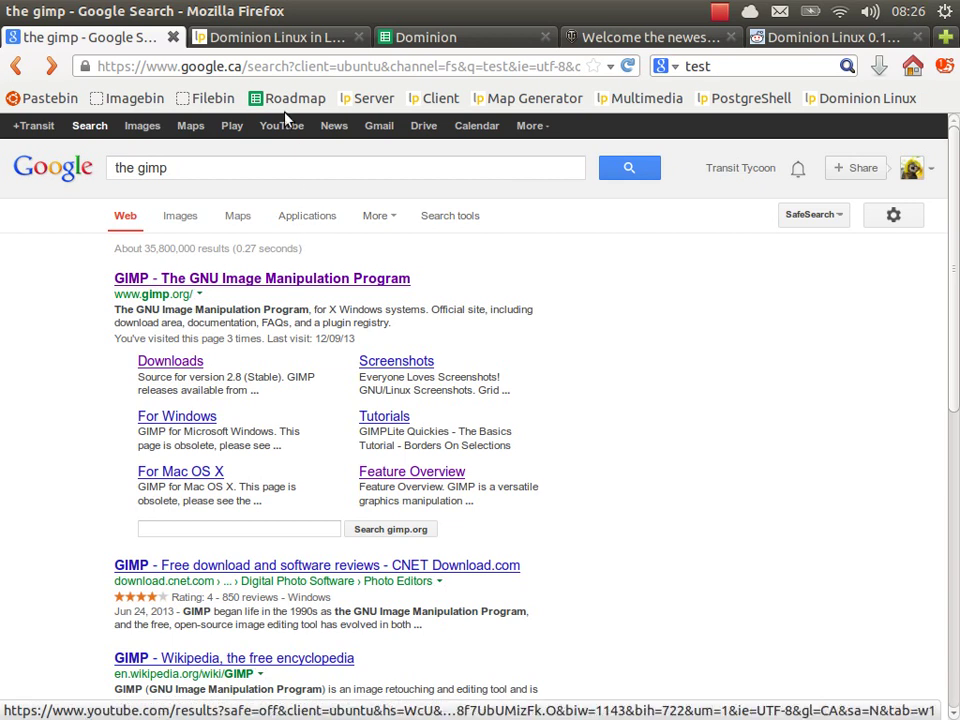
View the Dominion Linux project overview on Launchpad and its maintainer team's page, returning to the project overview
click(256, 37)
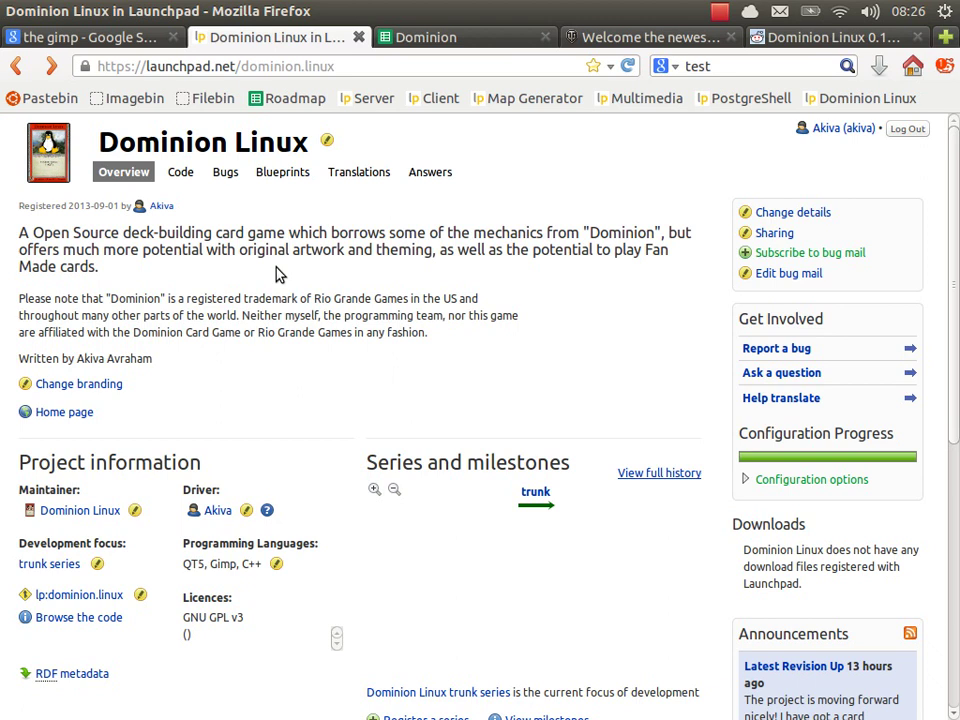
scroll(280, 276, down, 2)
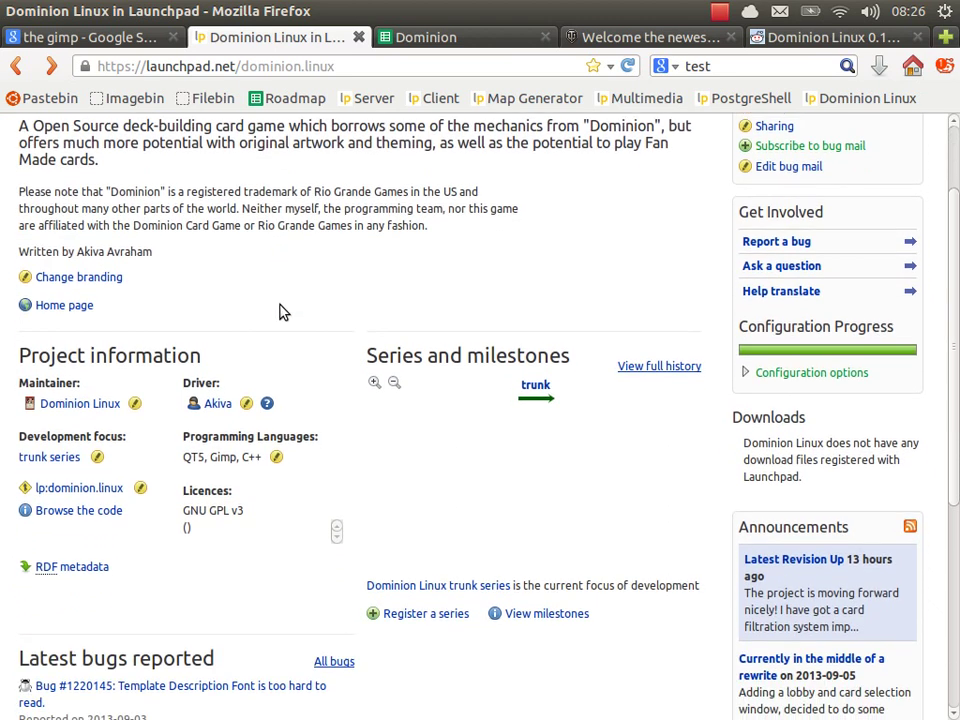
click(114, 410)
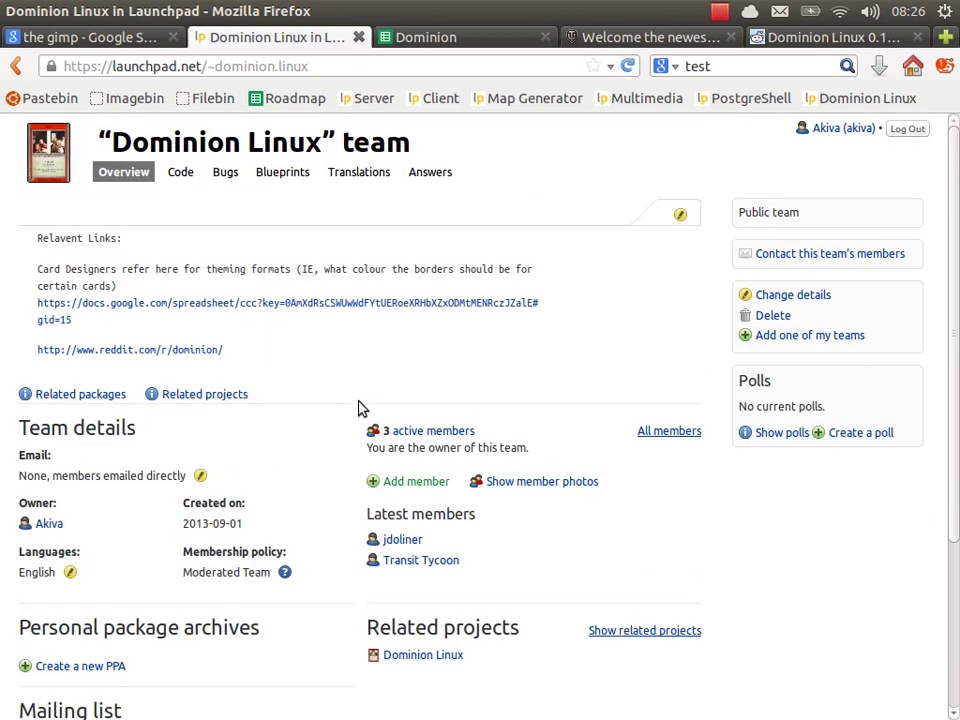
click(16, 66)
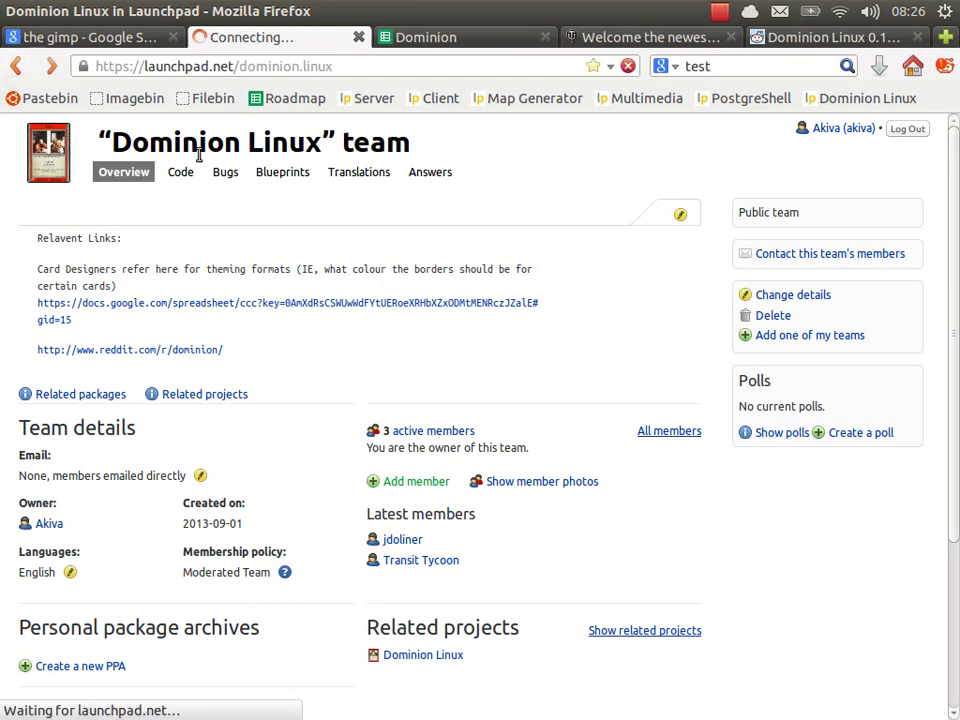
scroll(240, 291, up, 2)
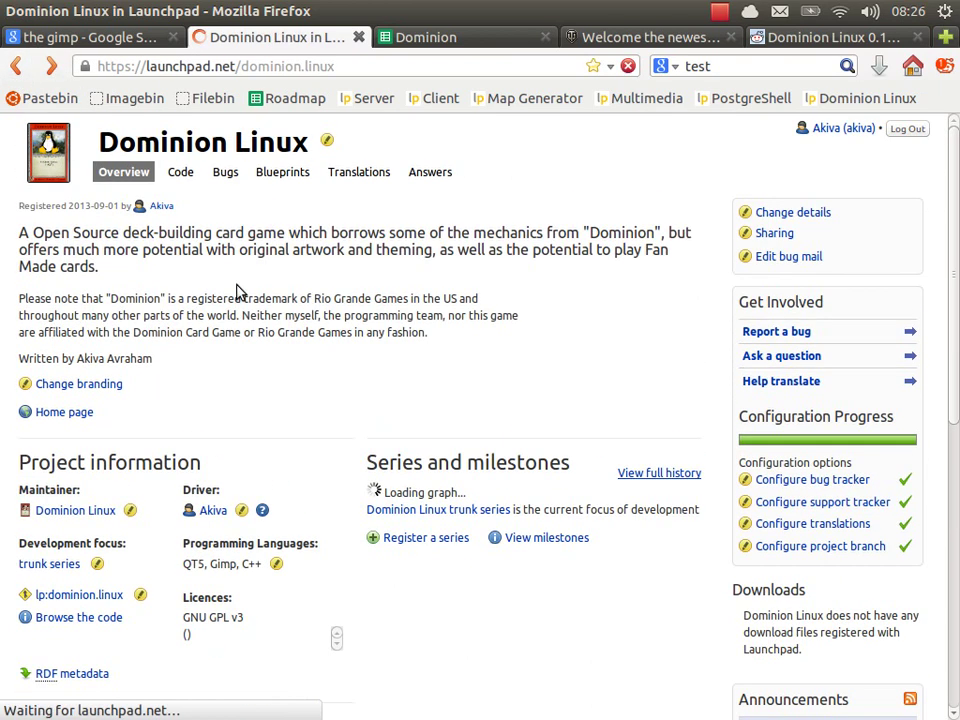
Locate Template.xcf in the Dominion Linux project's source code, bring up its download prompt and dismiss it without saving
click(182, 174)
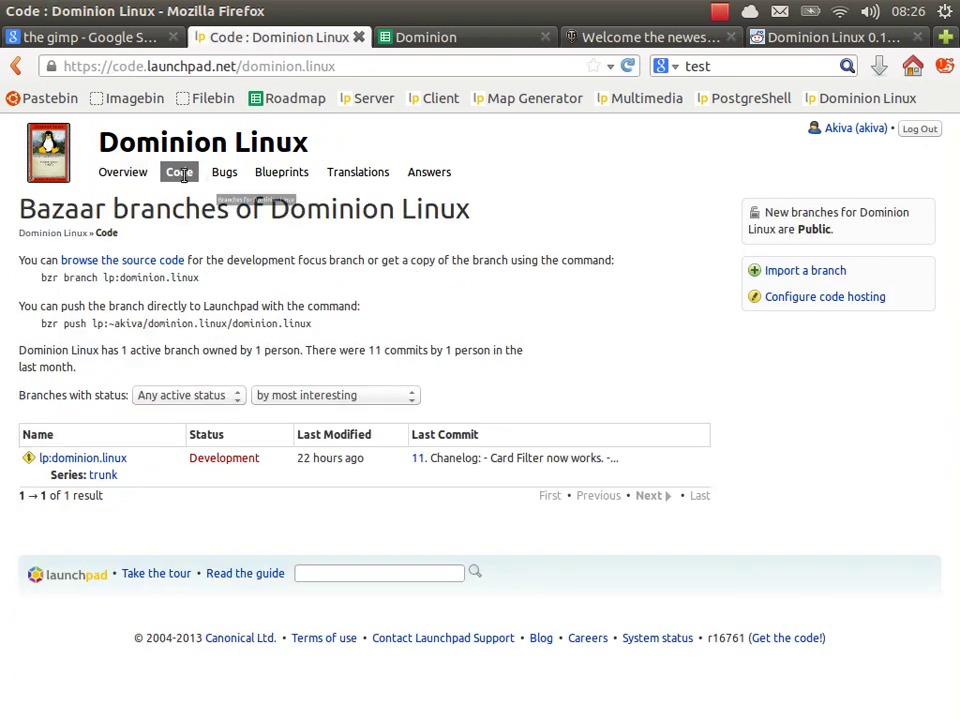
click(97, 260)
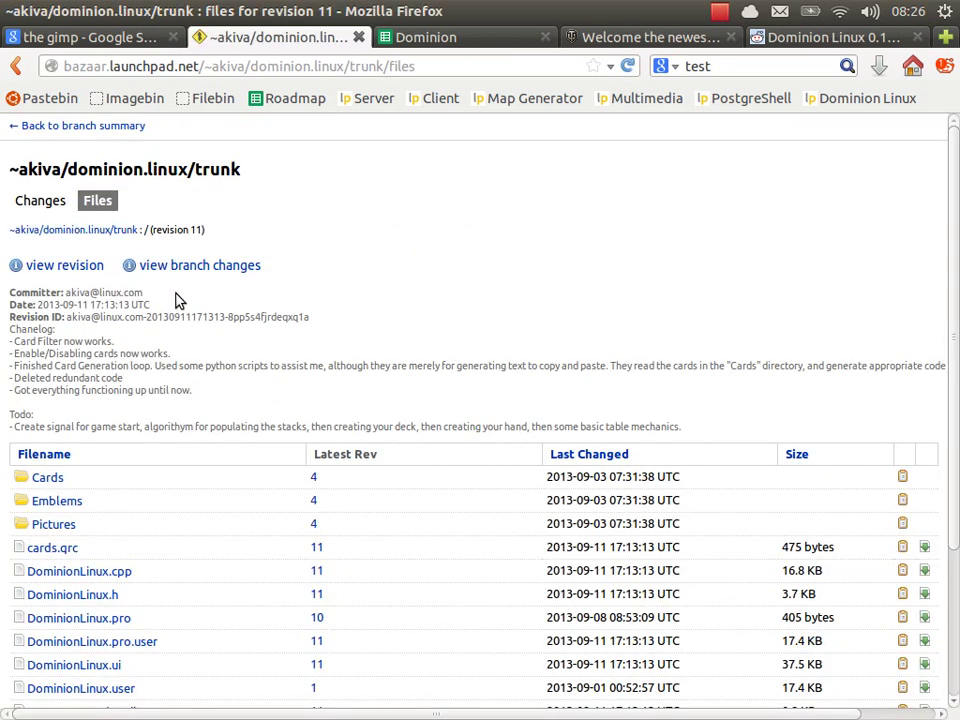
scroll(178, 296, down, 3)
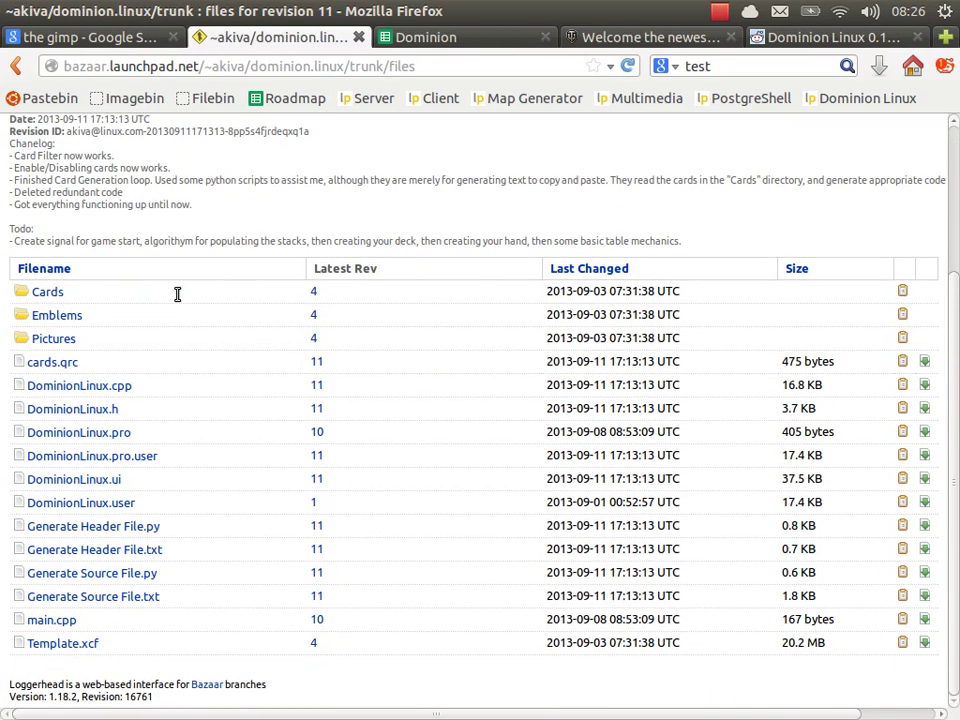
click(88, 642)
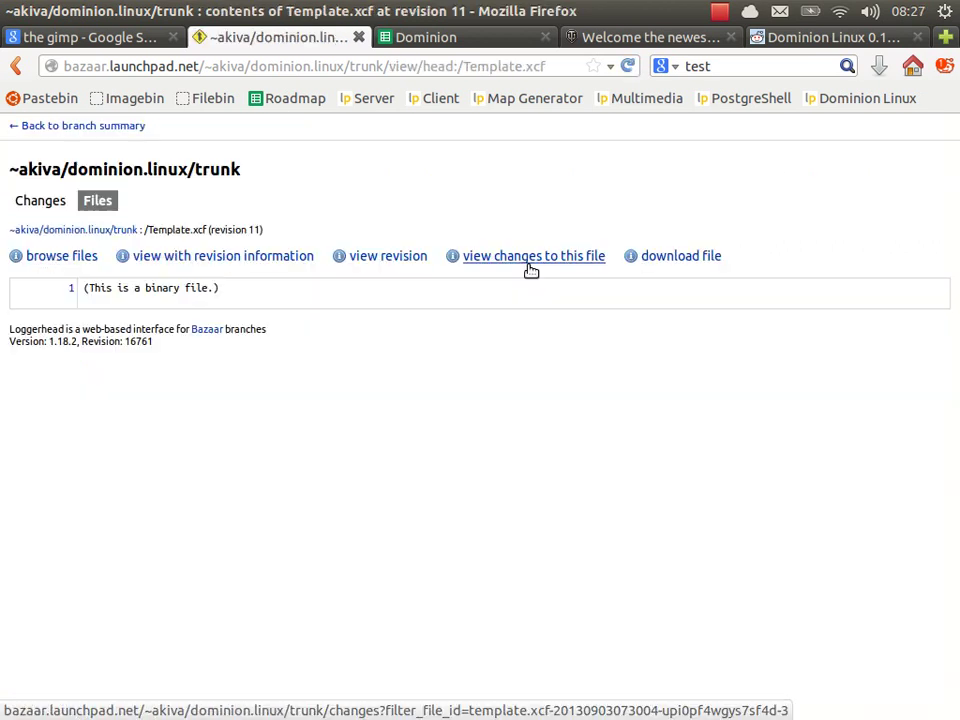
click(655, 255)
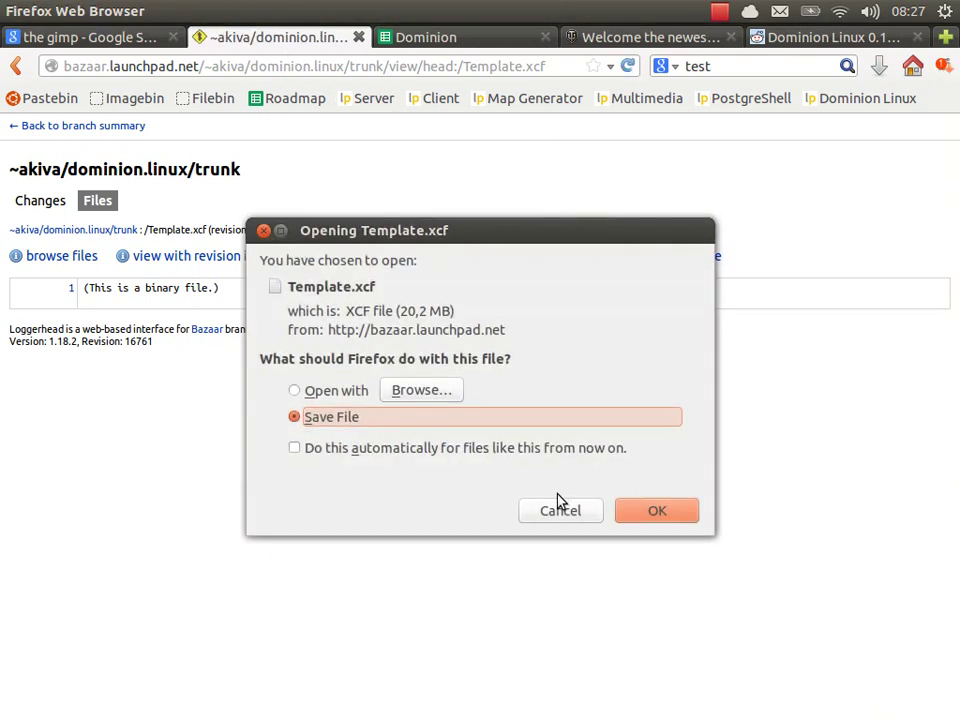
click(561, 508)
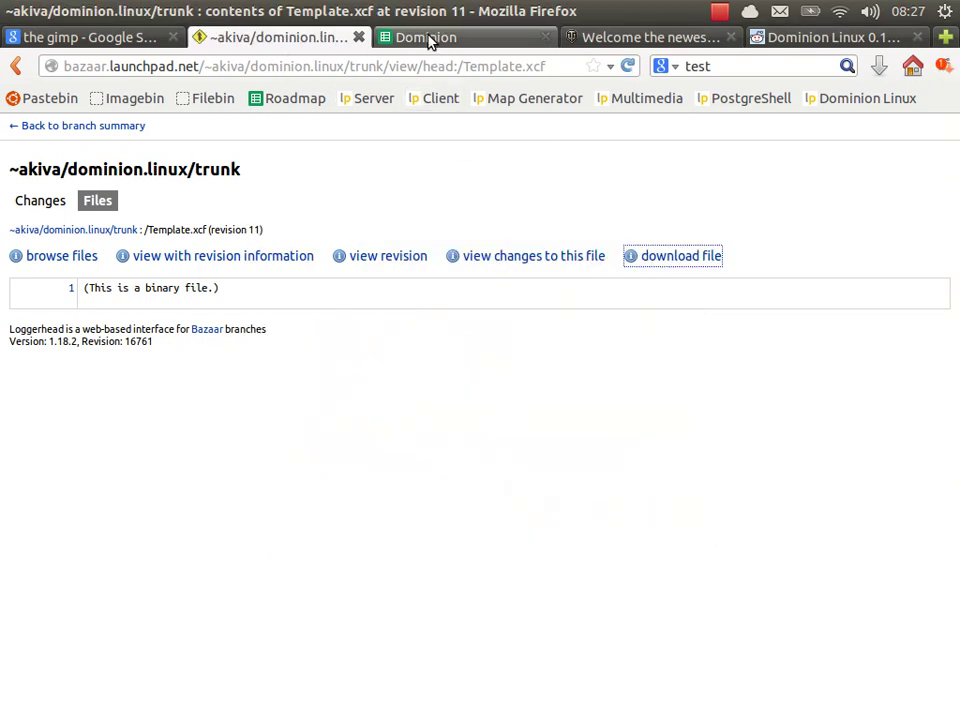
Look through the card list on the All sheet of the Dominion spreadsheet
click(429, 38)
click(322, 440)
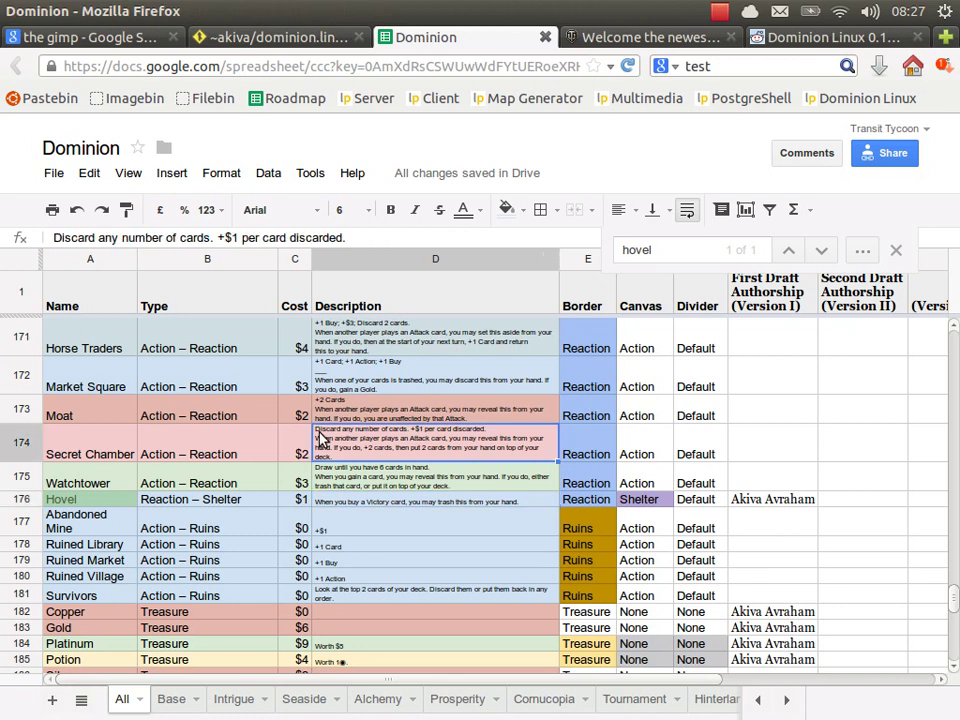
scroll(322, 440, up, 5)
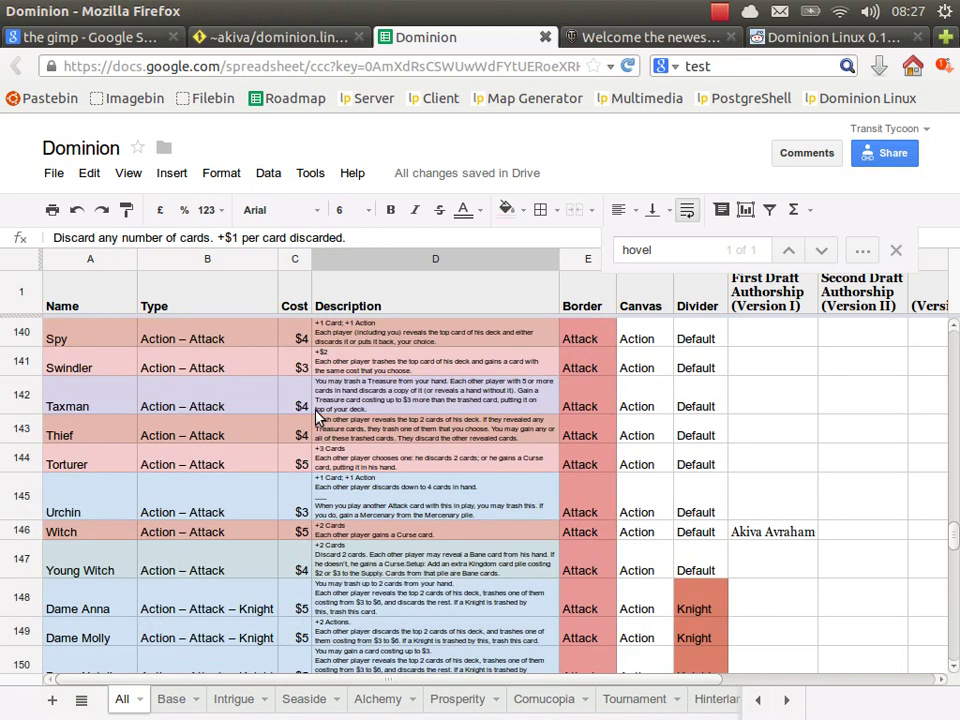
scroll(746, 381, up, 20)
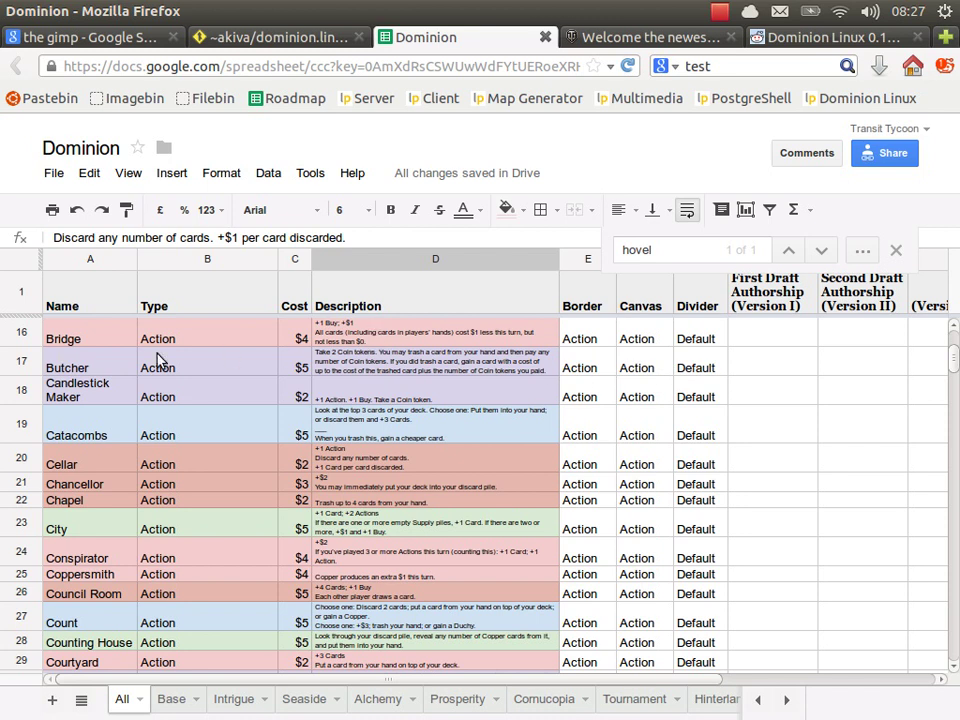
Switch to GIMP, select the Card Name layer of Template.xcf and look at the window and dock options
mouse_move(3, 270)
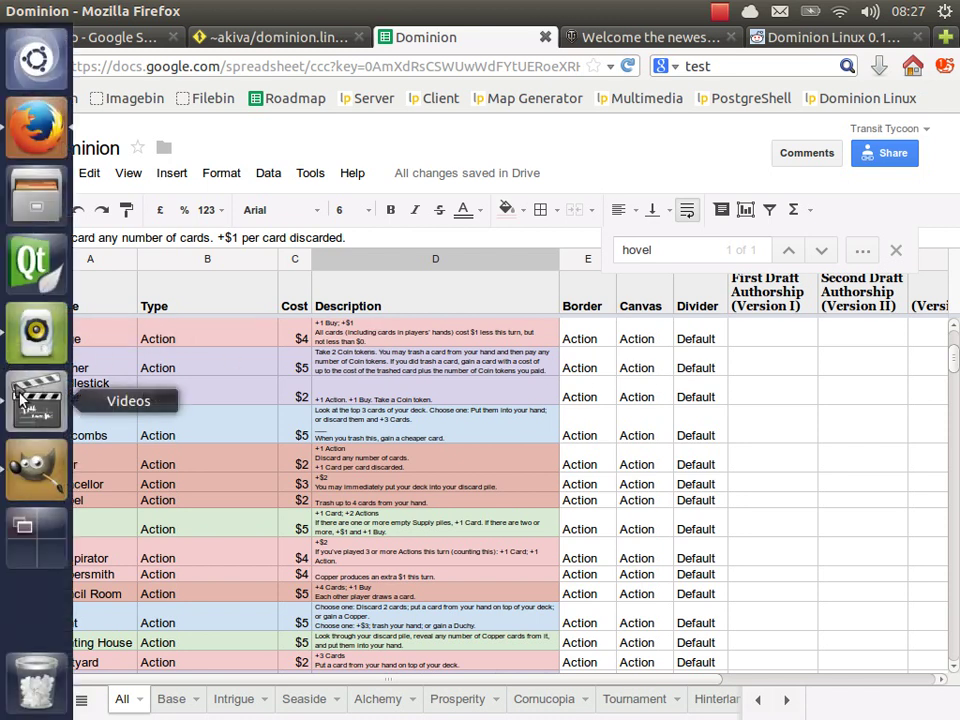
click(28, 452)
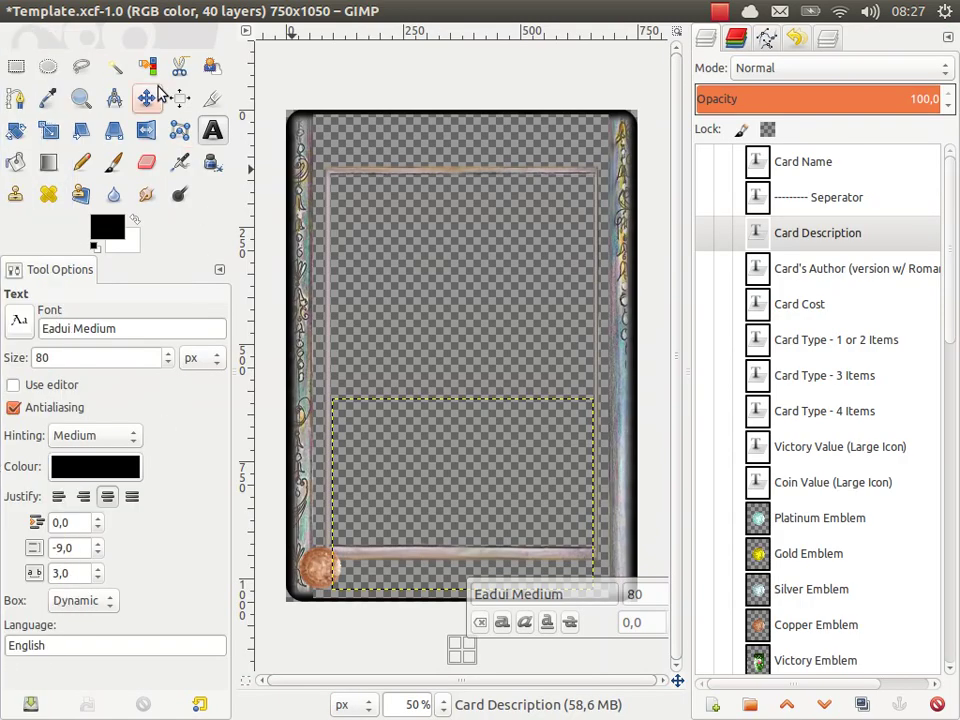
click(827, 208)
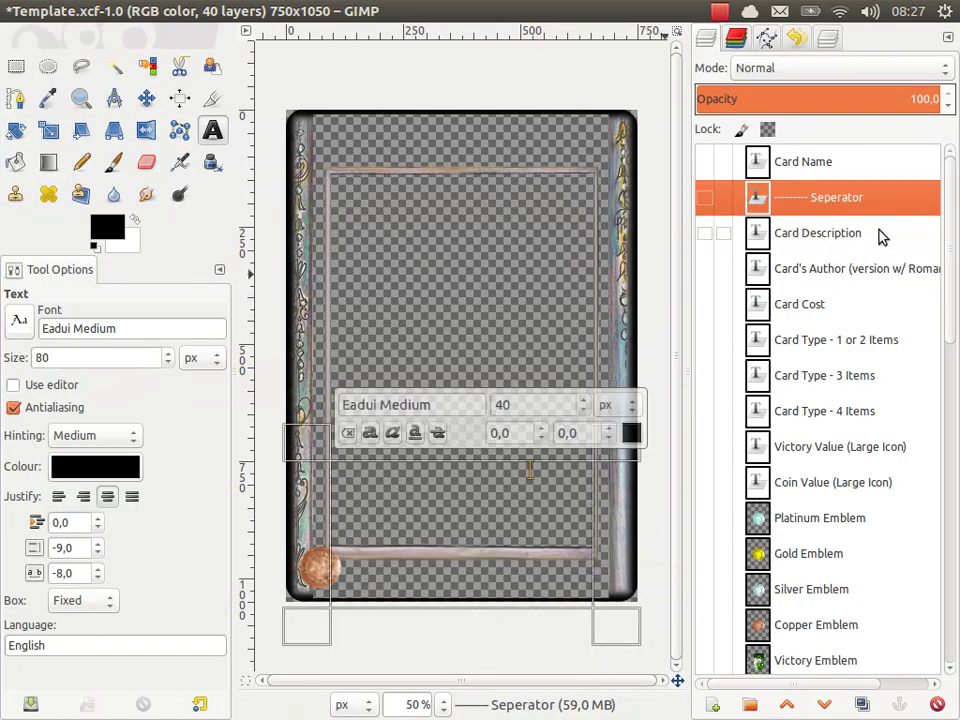
click(786, 171)
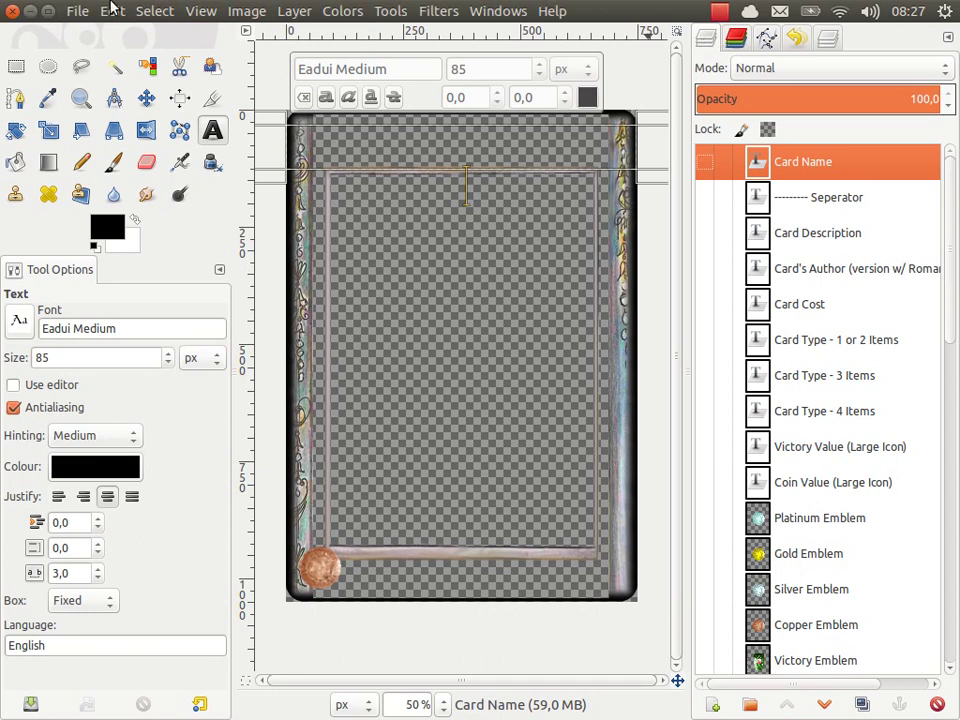
click(215, 10)
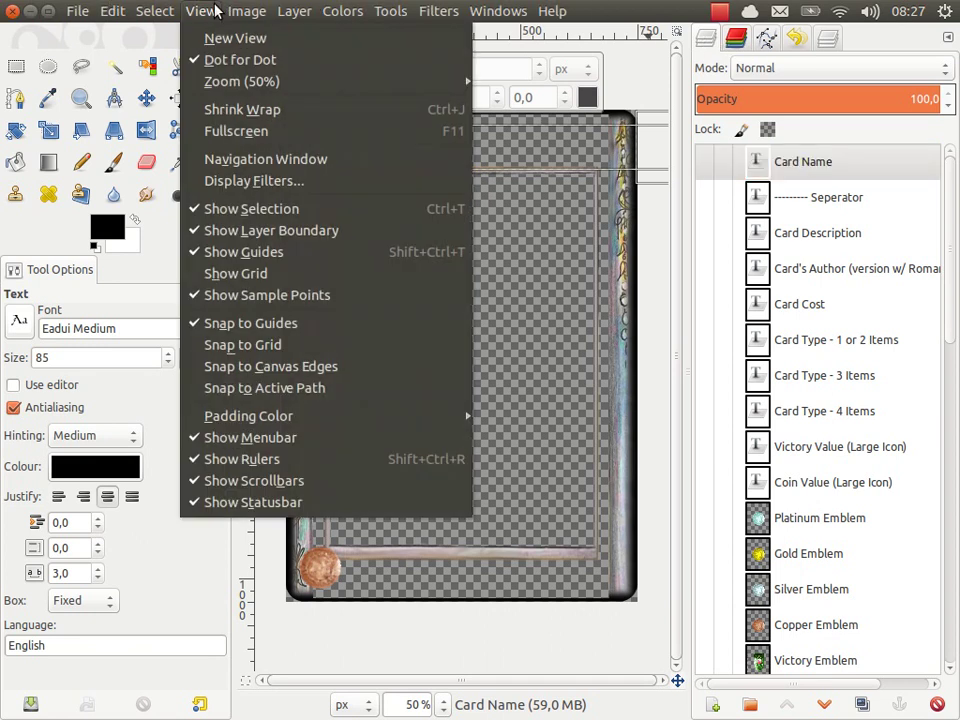
mouse_move(500, 14)
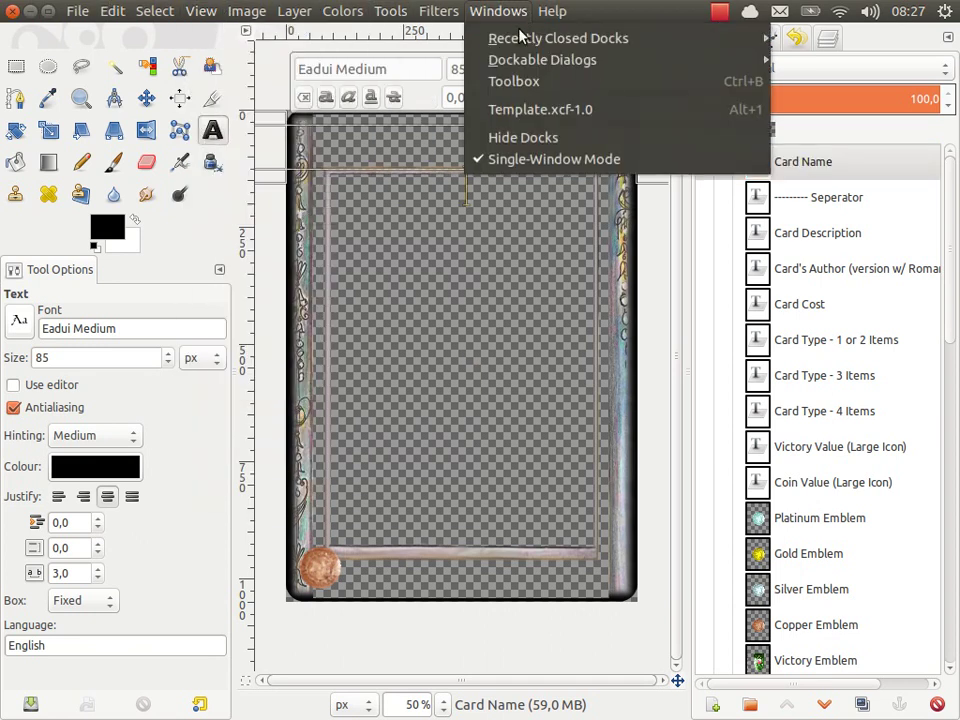
click(870, 310)
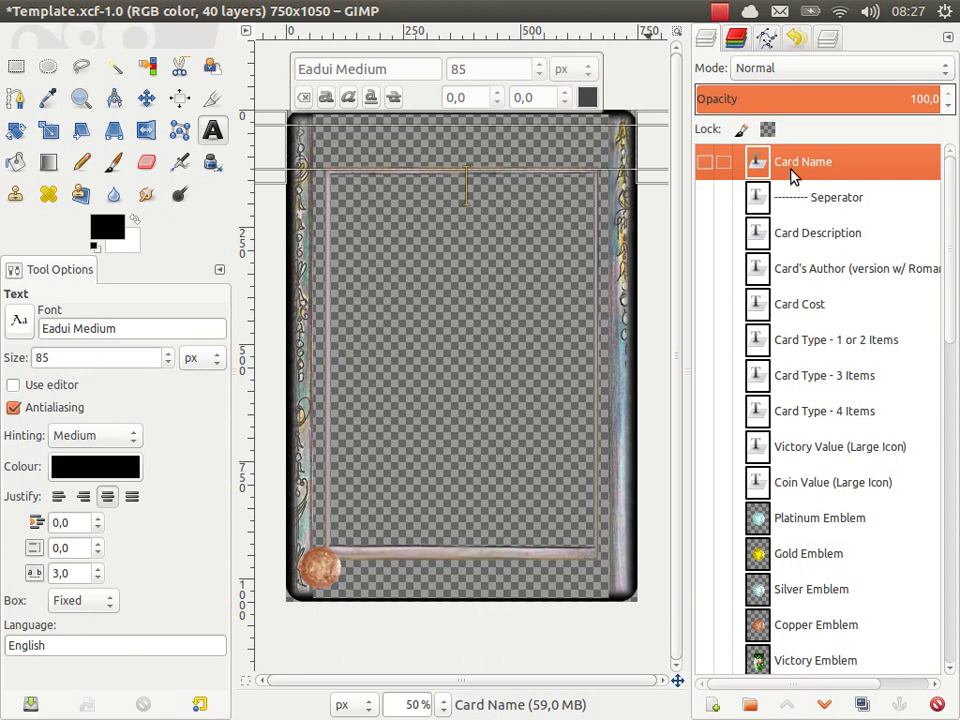
Look over the template's text layers from Card Name down to Coin Value (Large Icon)
click(775, 268)
click(805, 339)
click(826, 482)
click(787, 165)
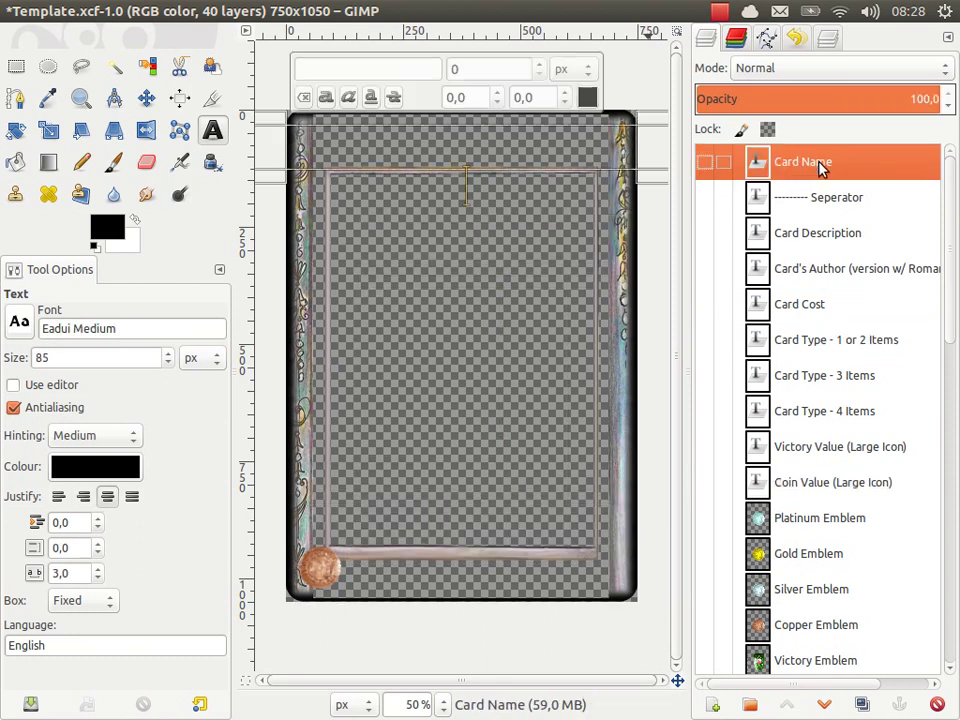
Make the Card Name layer and the No Canvas (Non Picture cards) background layer visible
click(703, 164)
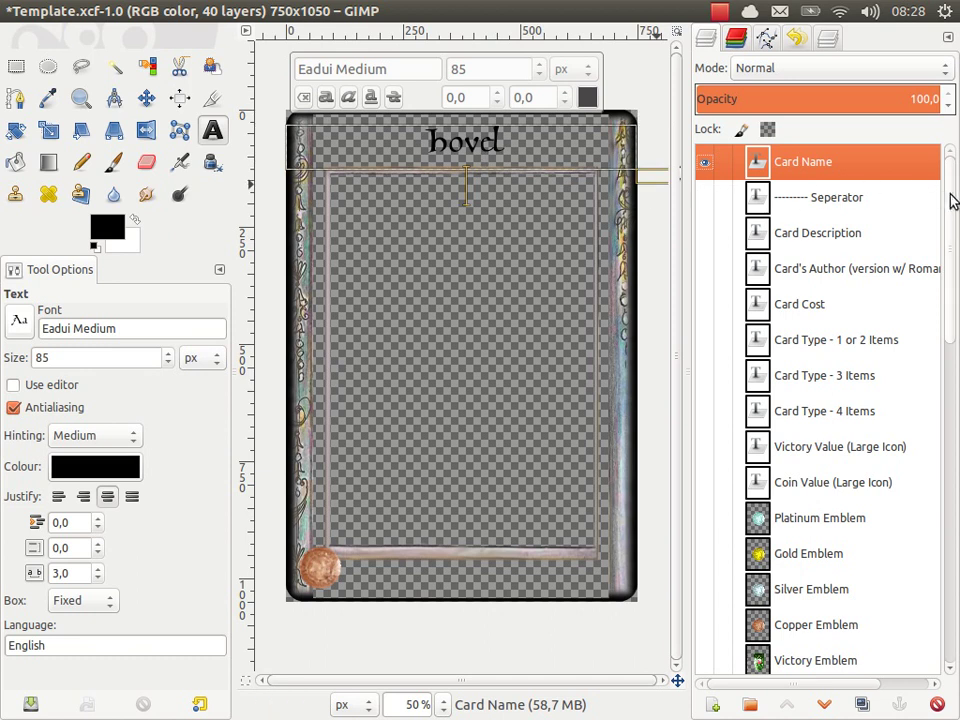
drag(951, 203, 938, 705)
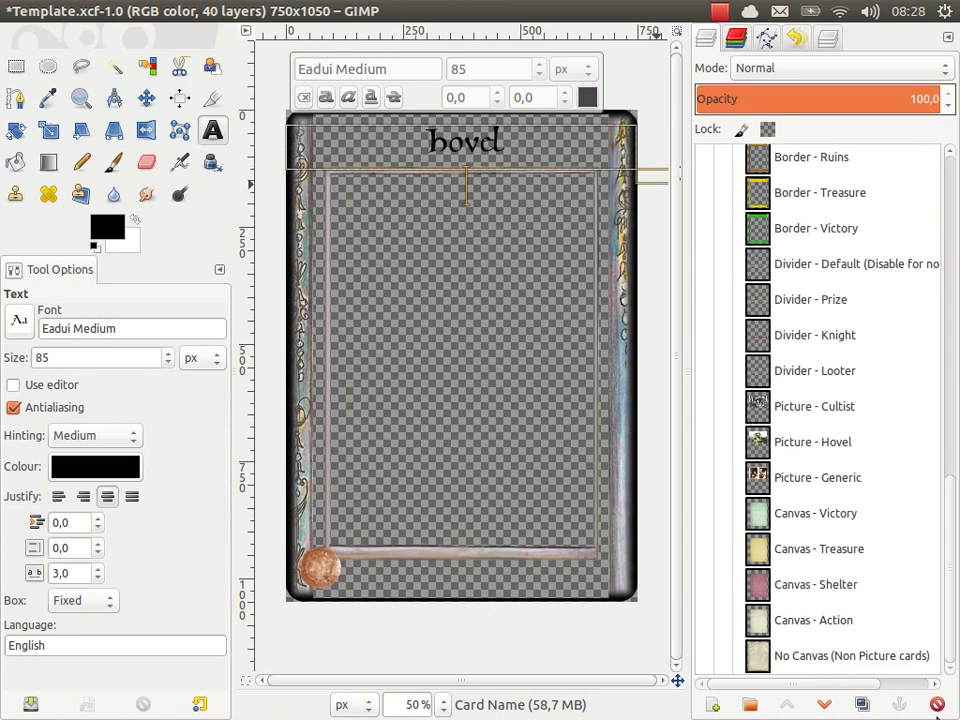
click(706, 658)
drag(952, 545, 926, 161)
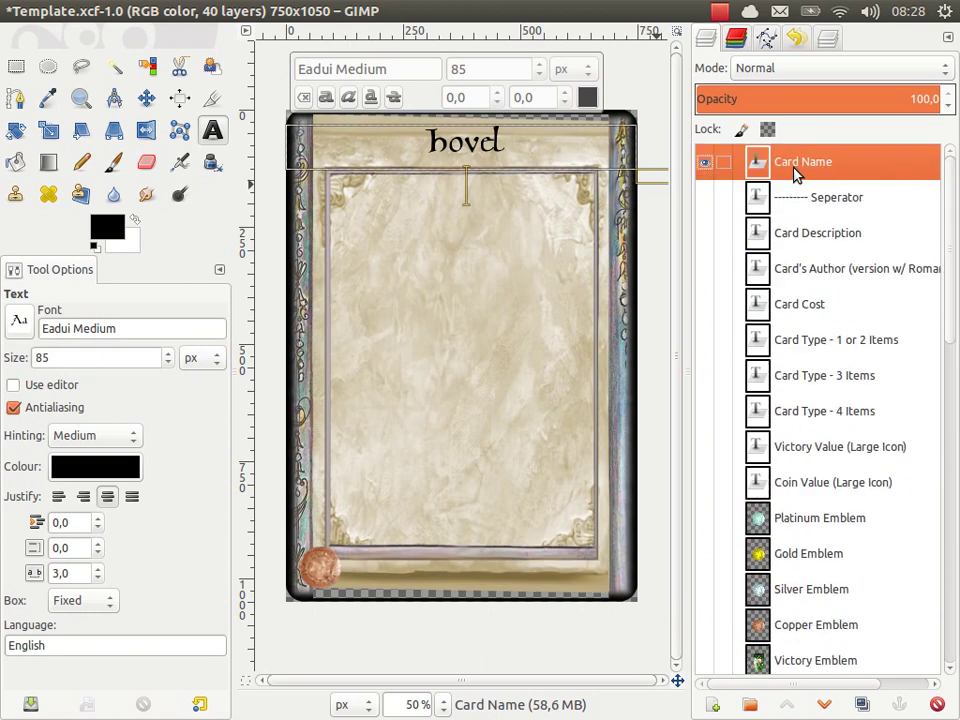
Toggle the Card Name layer's visibility off and back on
click(704, 166)
click(704, 166)
click(704, 166)
click(704, 166)
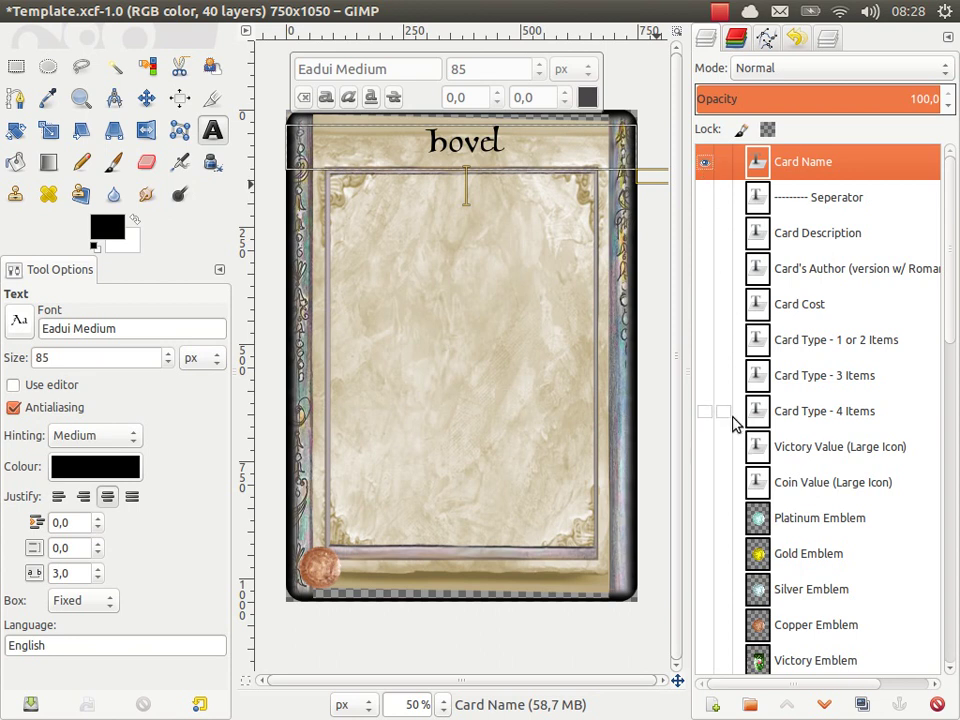
Switch to Firefox and search the Dominion card spreadsheet for "hovel"
mouse_move(2, 157)
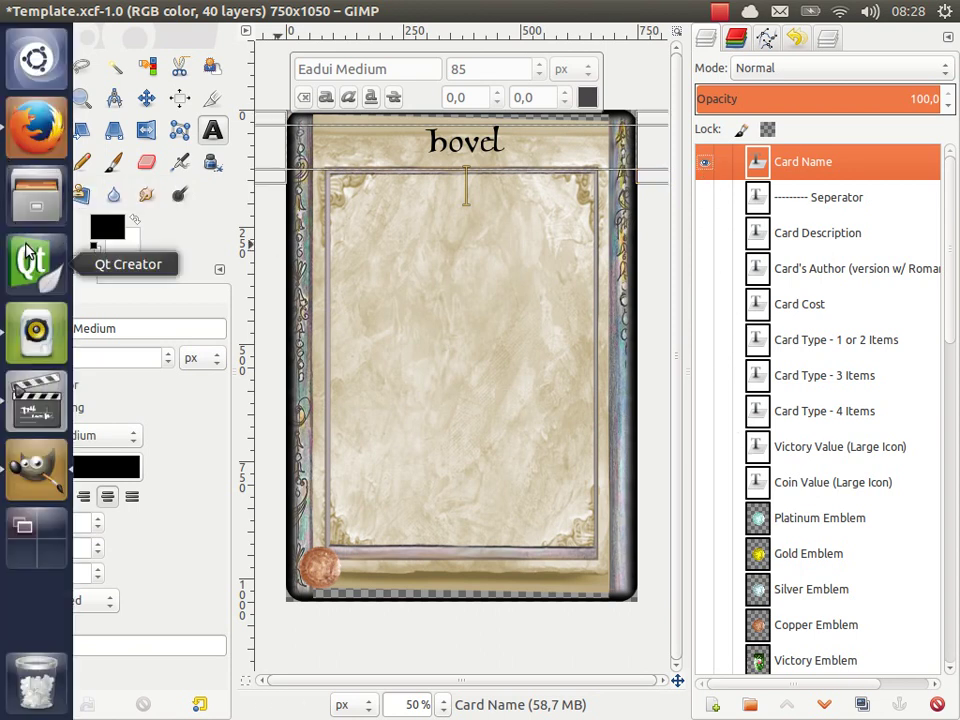
click(42, 128)
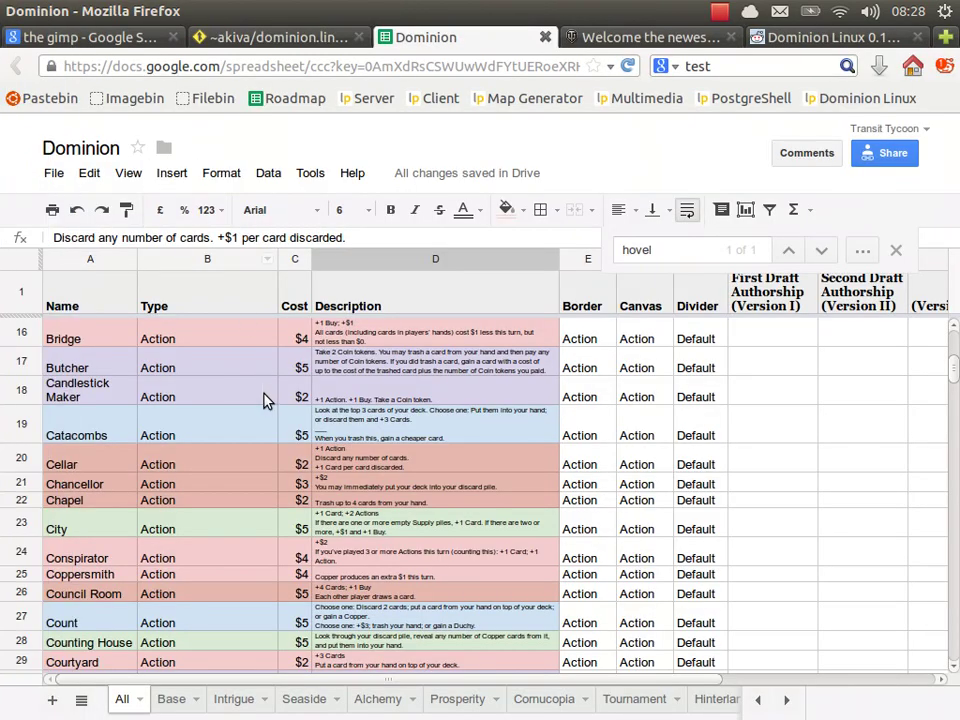
click(266, 400)
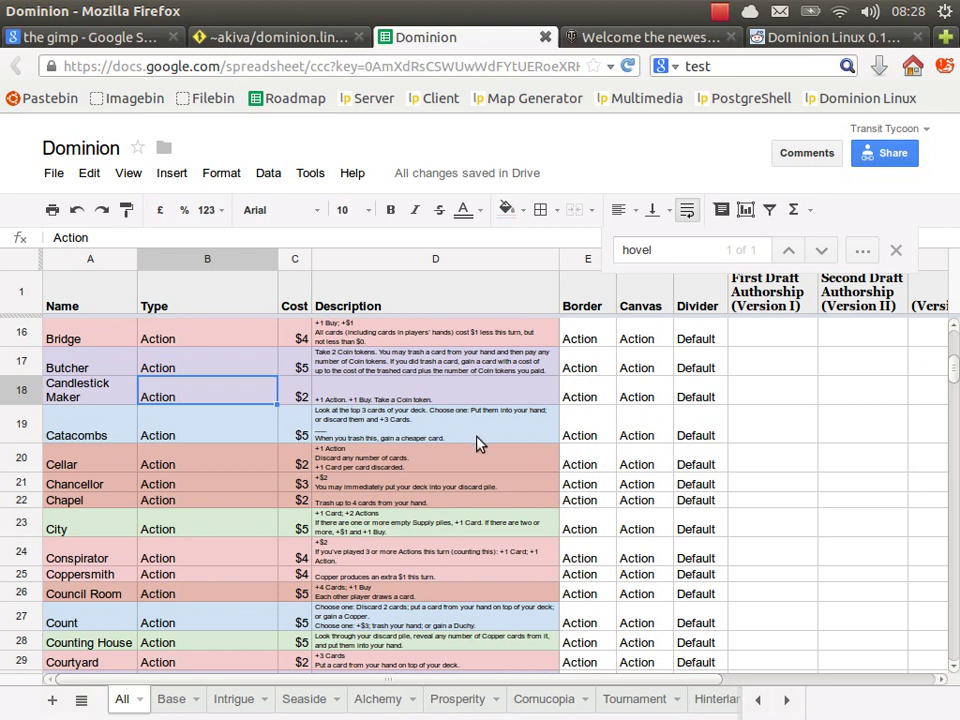
key(ctrl+f)
text(hovel)
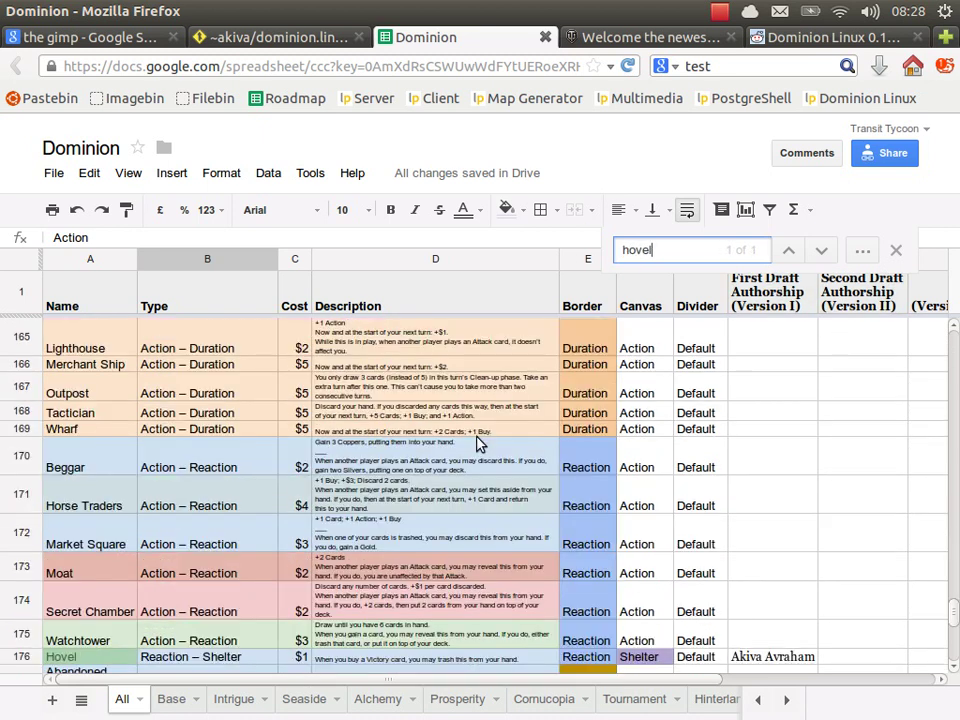
click(253, 575)
scroll(253, 581, down, 2)
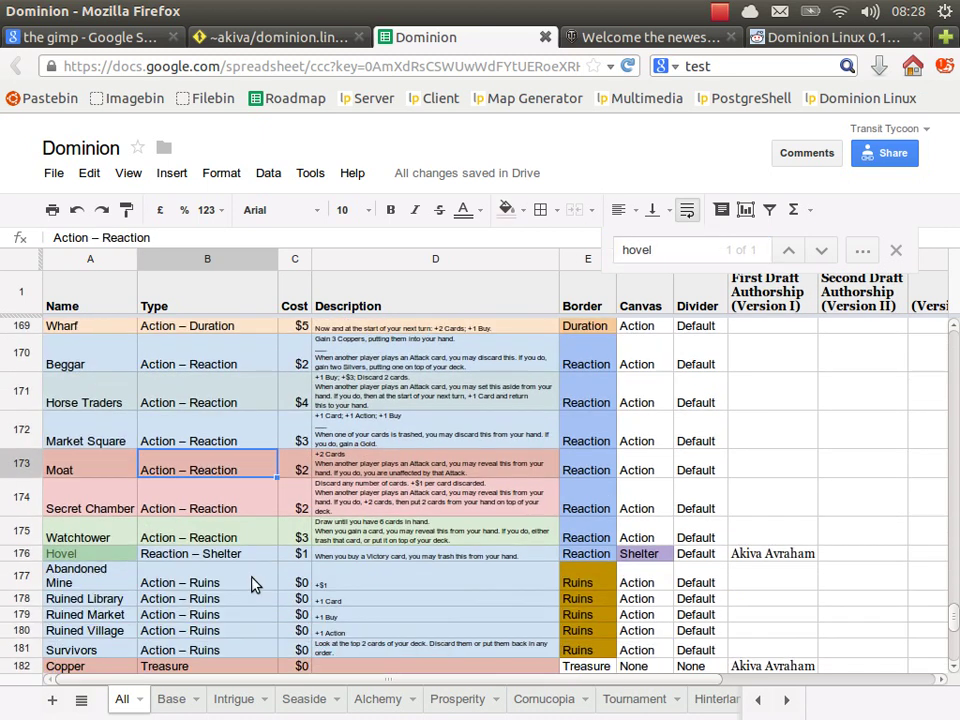
Examine the Hovel row's name, type, description, border, canvas and divider entries
click(128, 556)
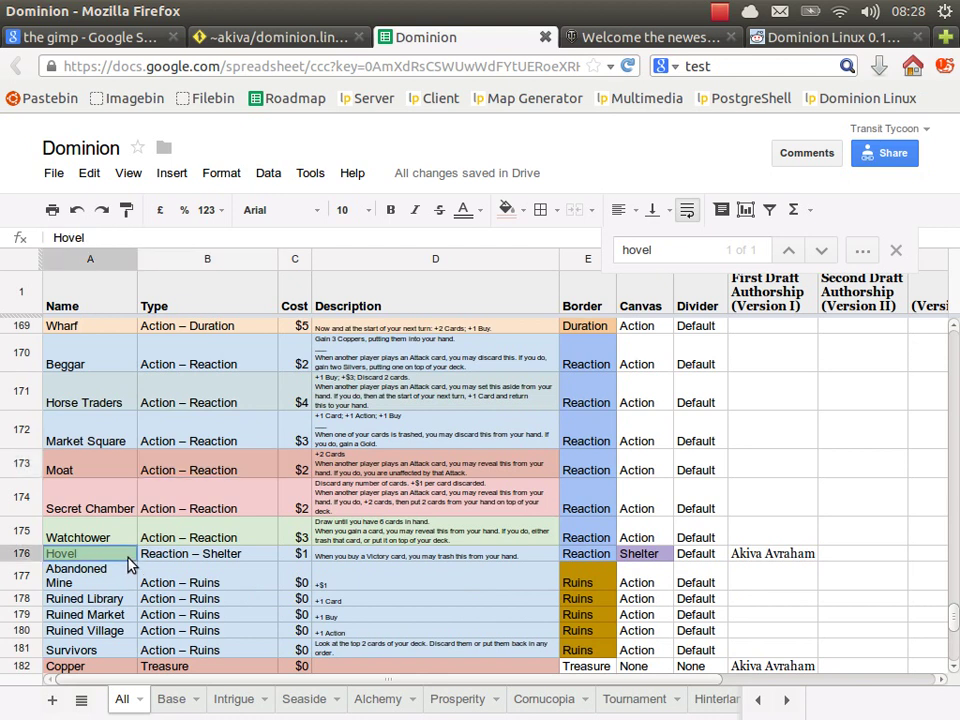
click(150, 560)
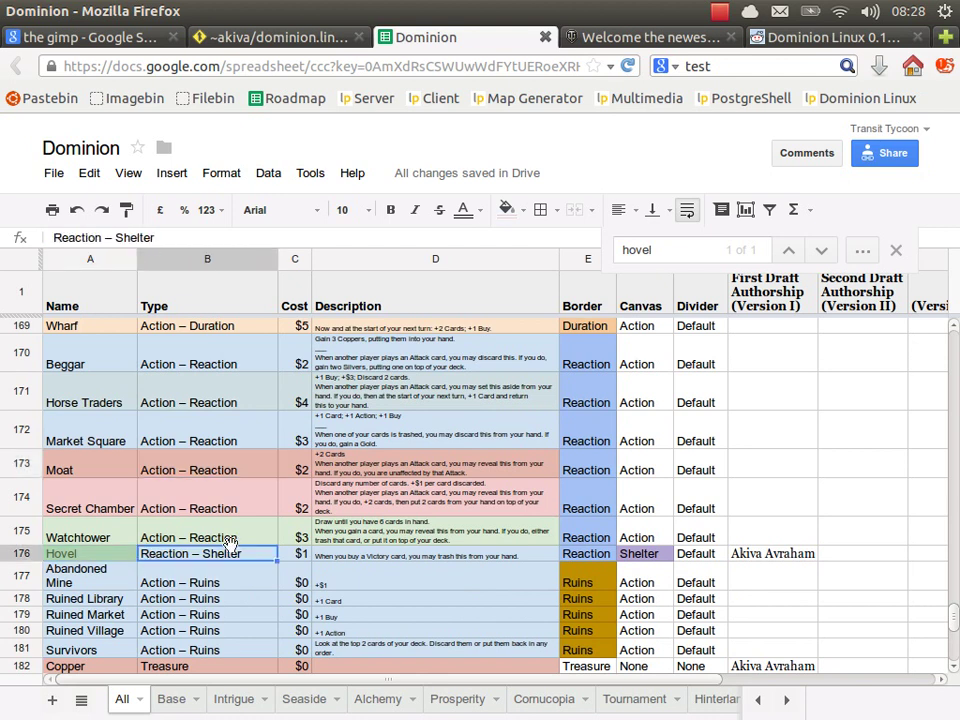
click(452, 556)
drag(587, 557, 690, 563)
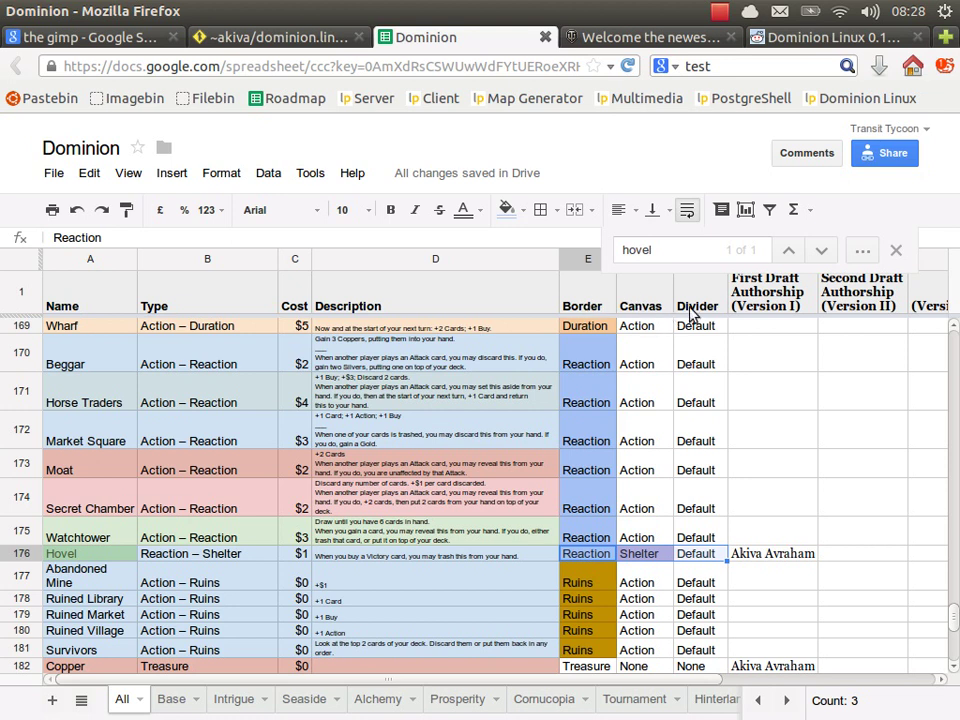
Switch to GIMP and make the Card Description and Card's Author layers visible
mouse_move(3, 272)
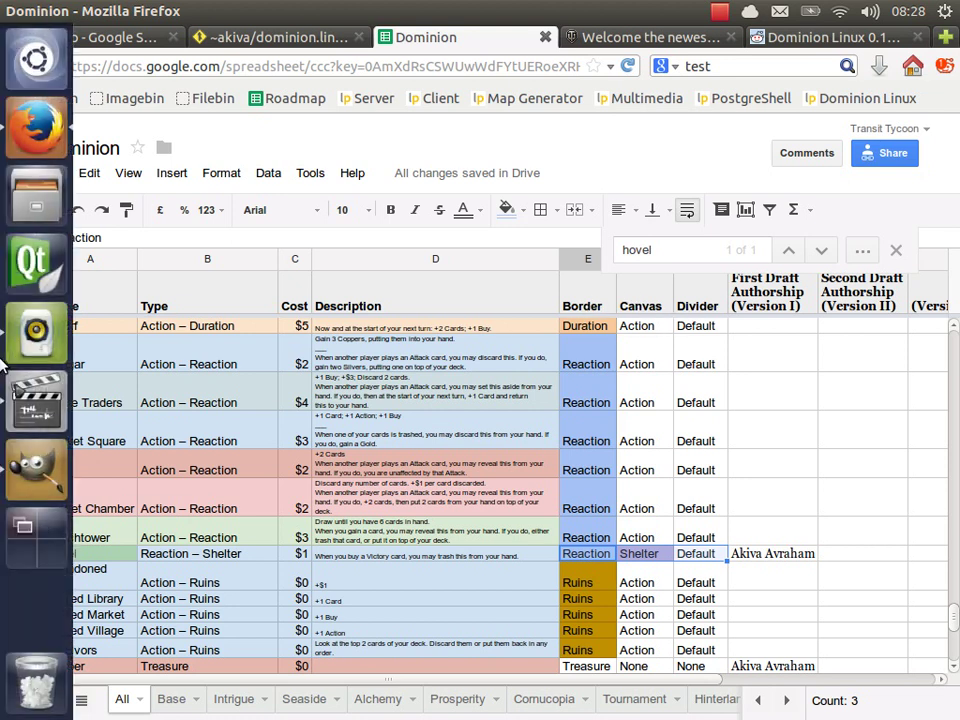
click(20, 470)
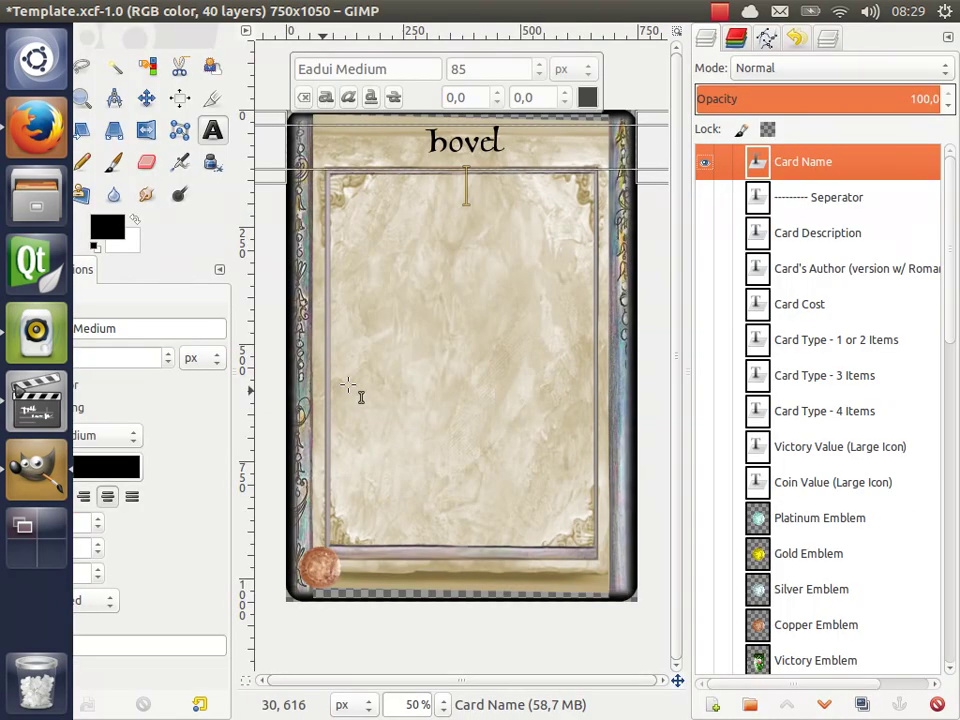
click(705, 198)
click(705, 198)
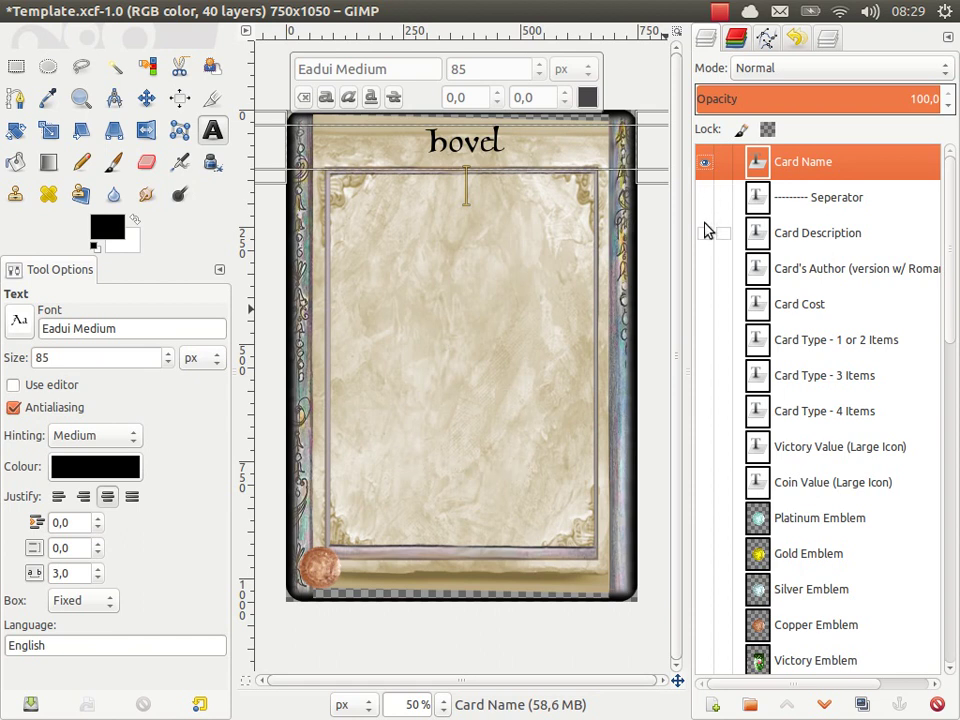
click(705, 233)
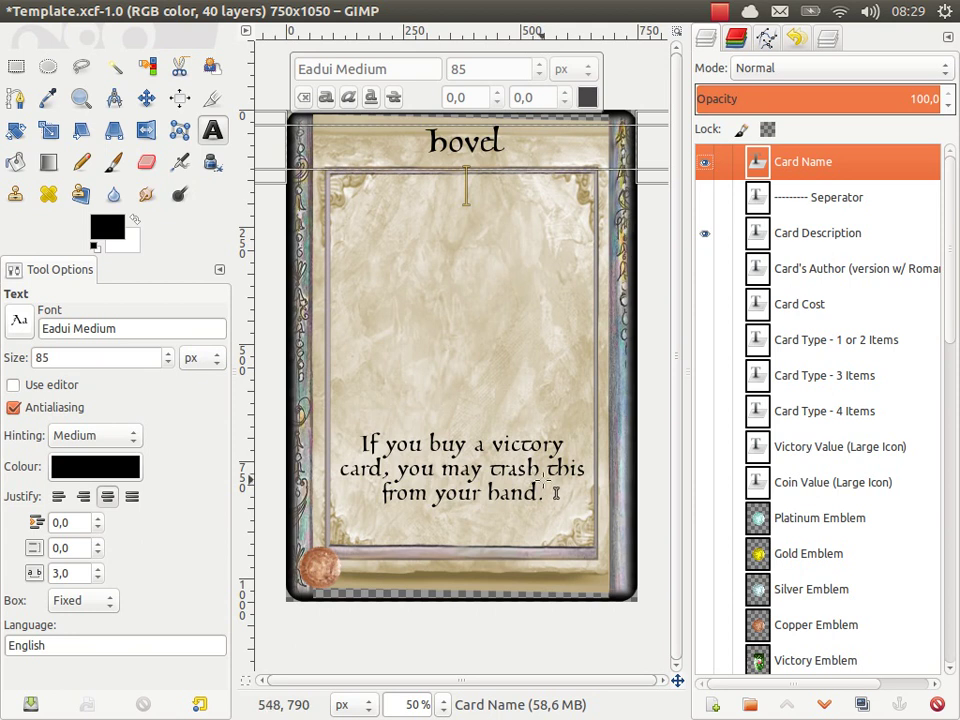
click(705, 269)
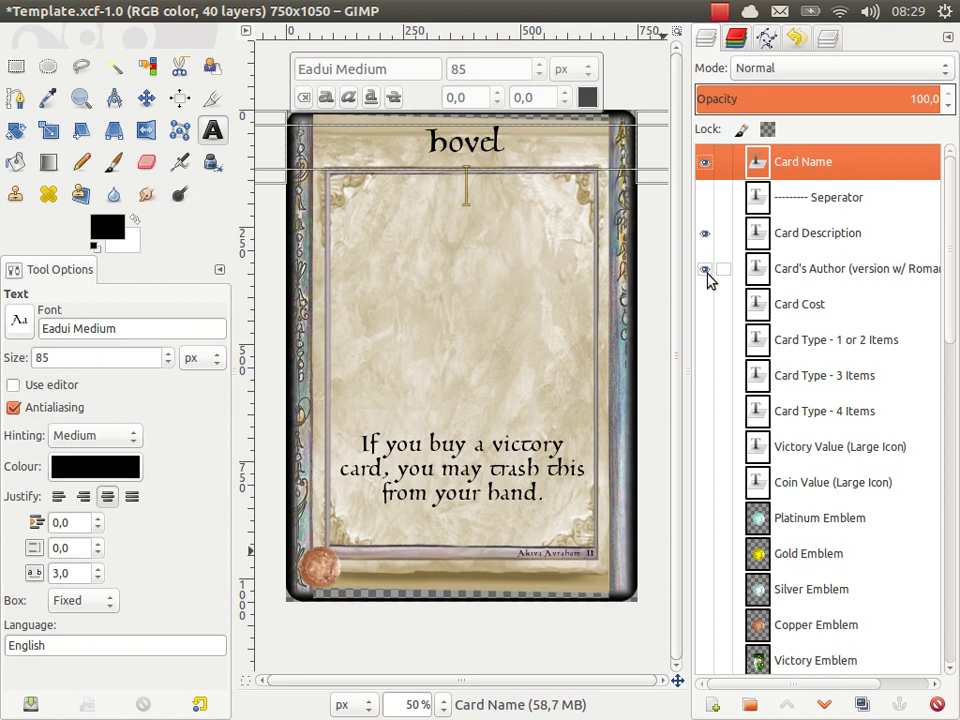
Change the version numeral after the author's name to I in the Card's Author text
click(598, 560)
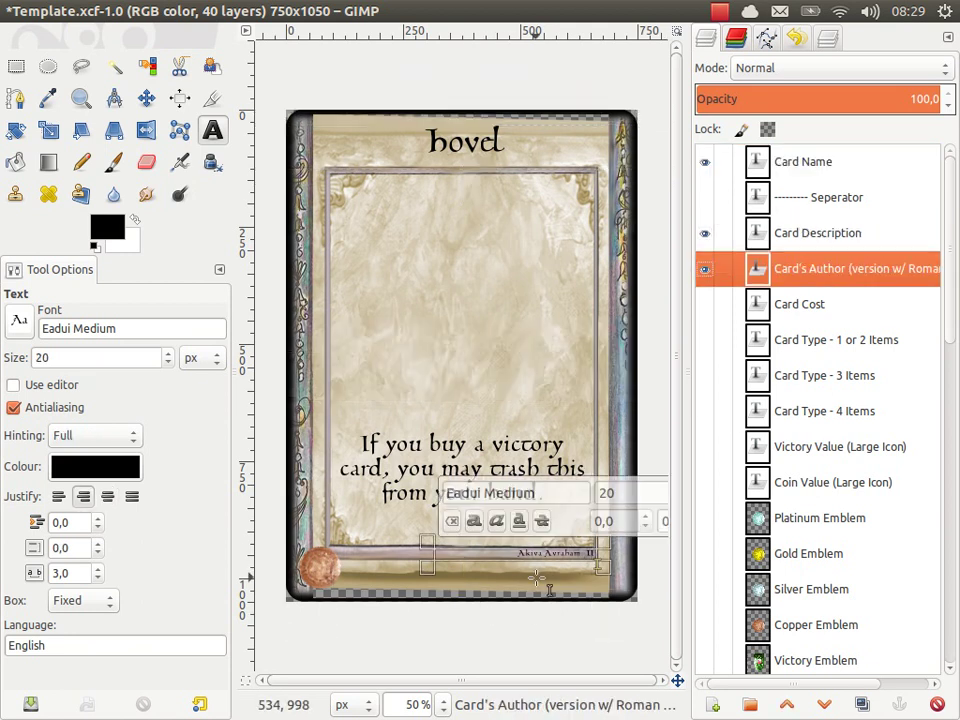
scroll(536, 578, up, 8)
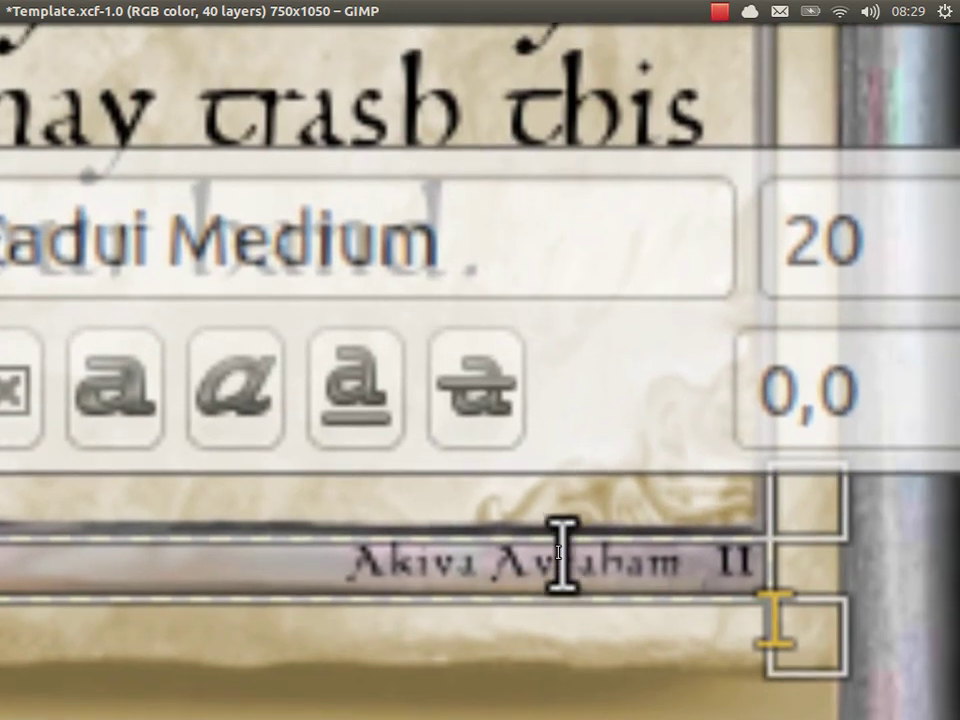
click(562, 555)
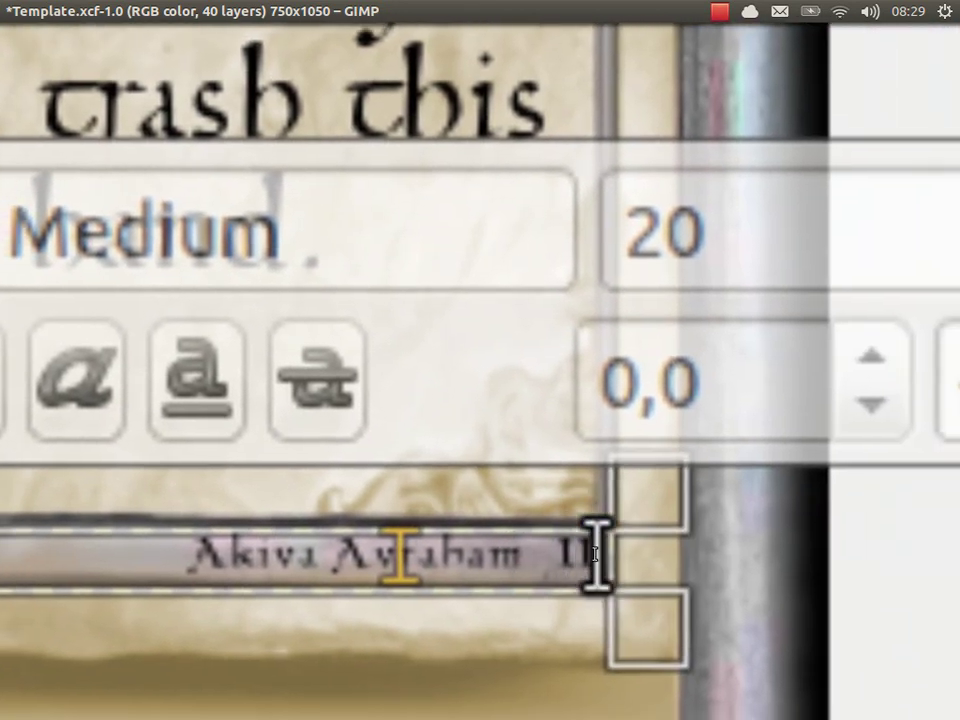
click(593, 553)
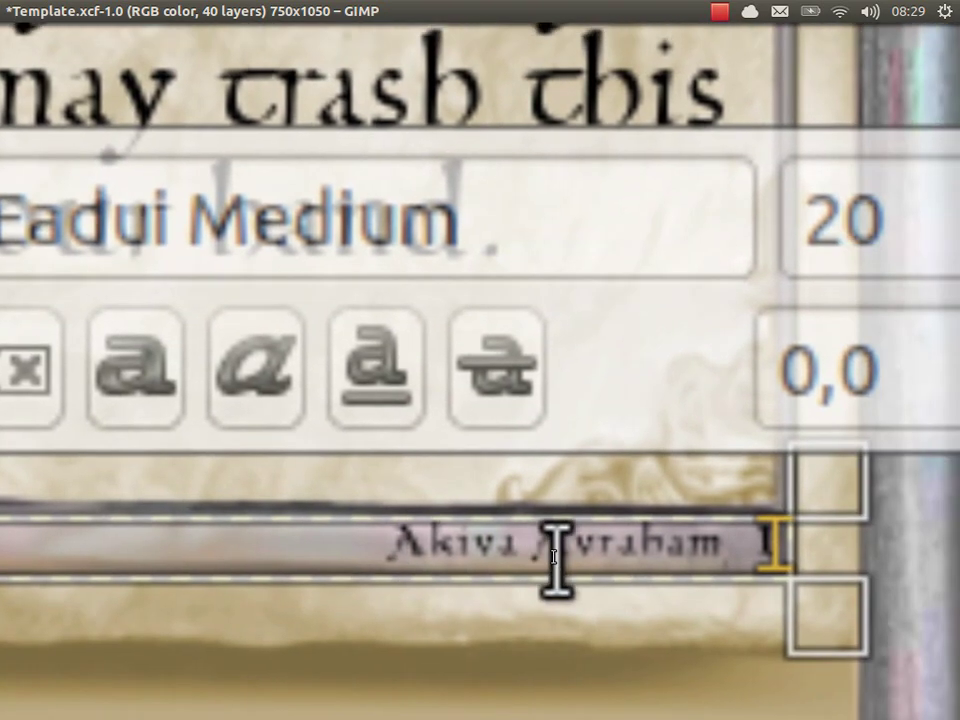
click(557, 557)
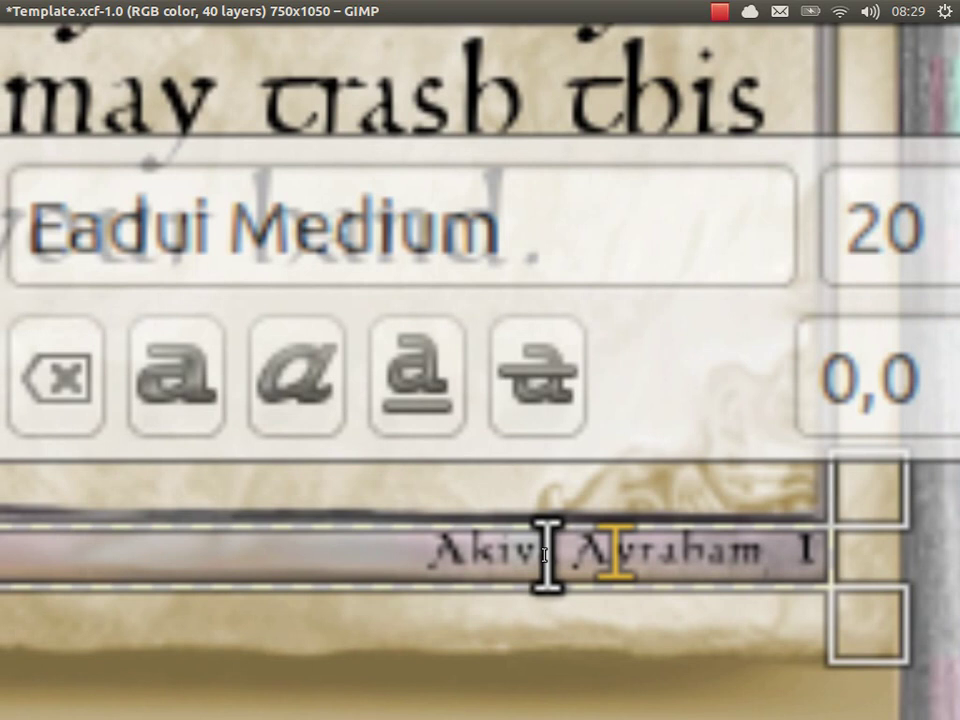
key(super)
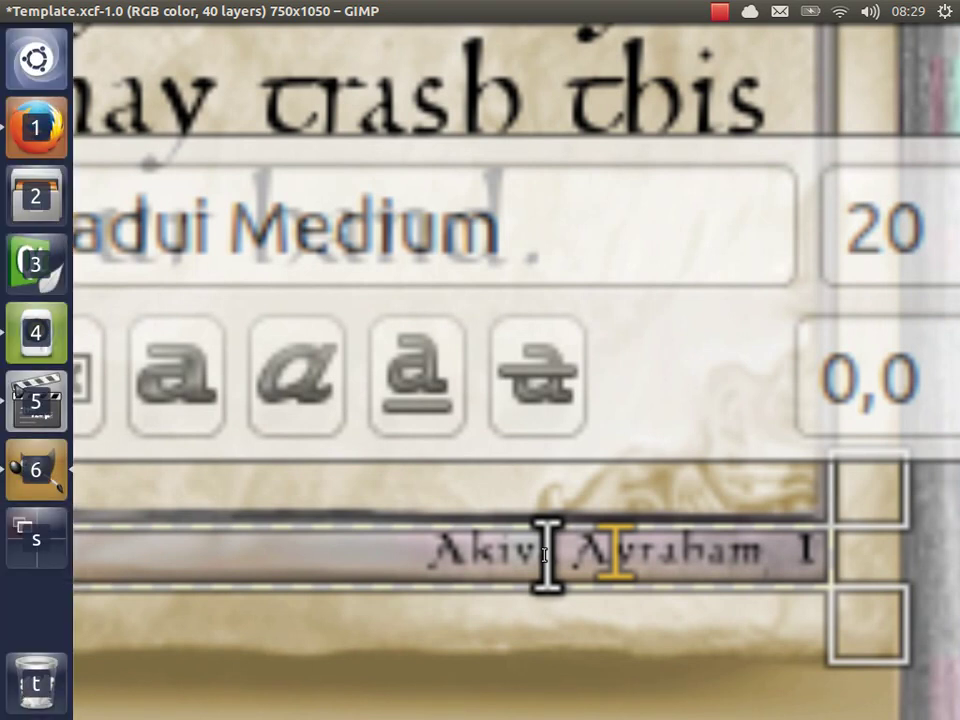
scroll(548, 555, down, 5)
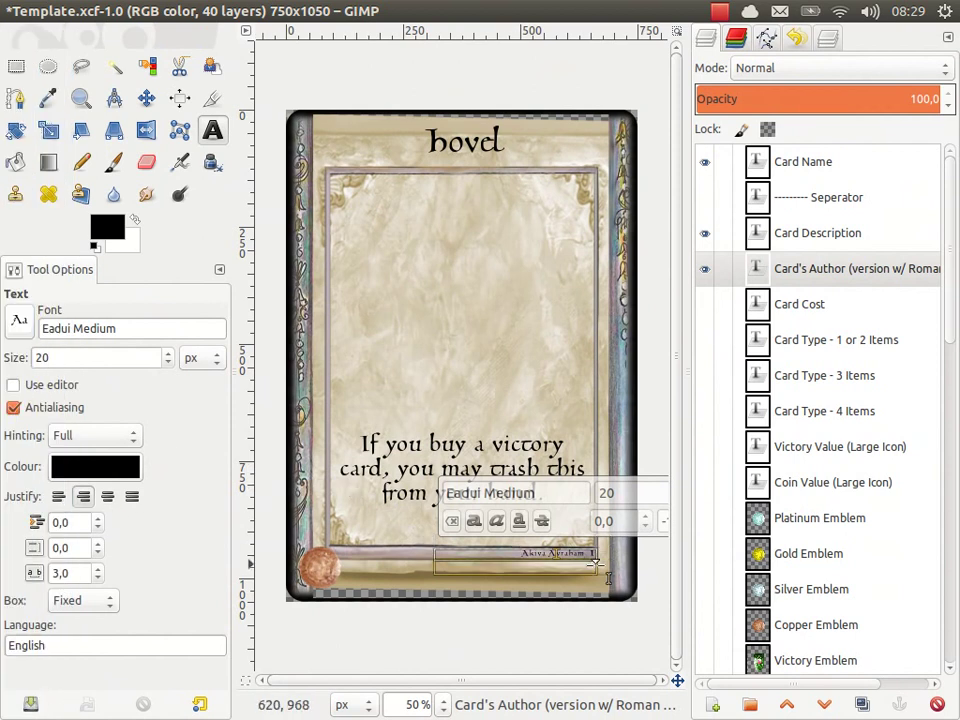
Switch to Firefox and enter a sample author's full name in the Hovel row's Second Draft Authorship (Version II) cell
click(28, 124)
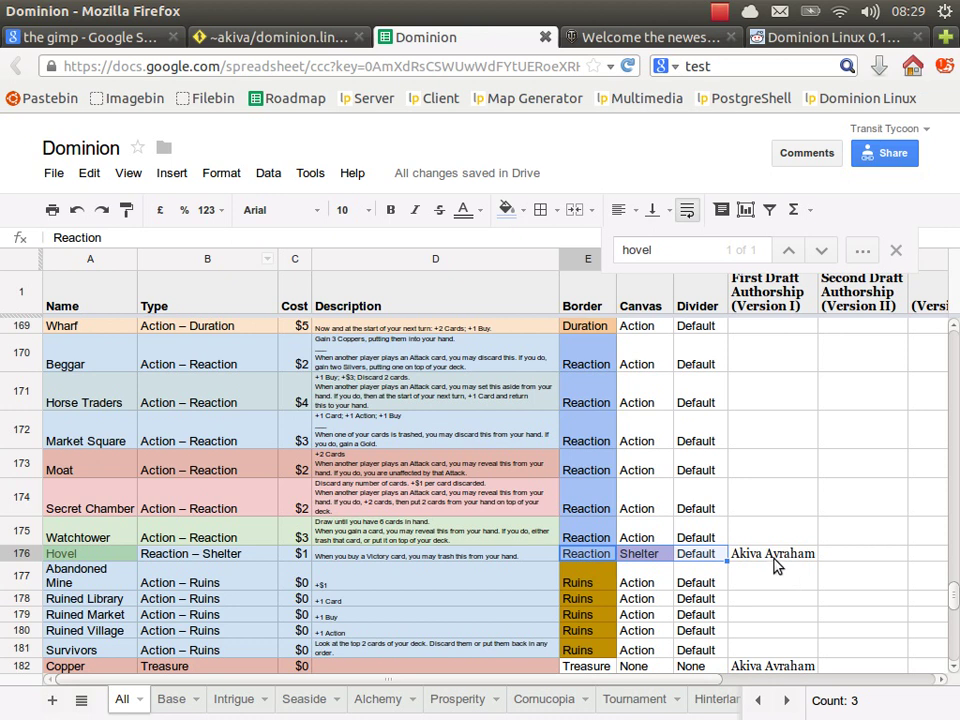
click(767, 558)
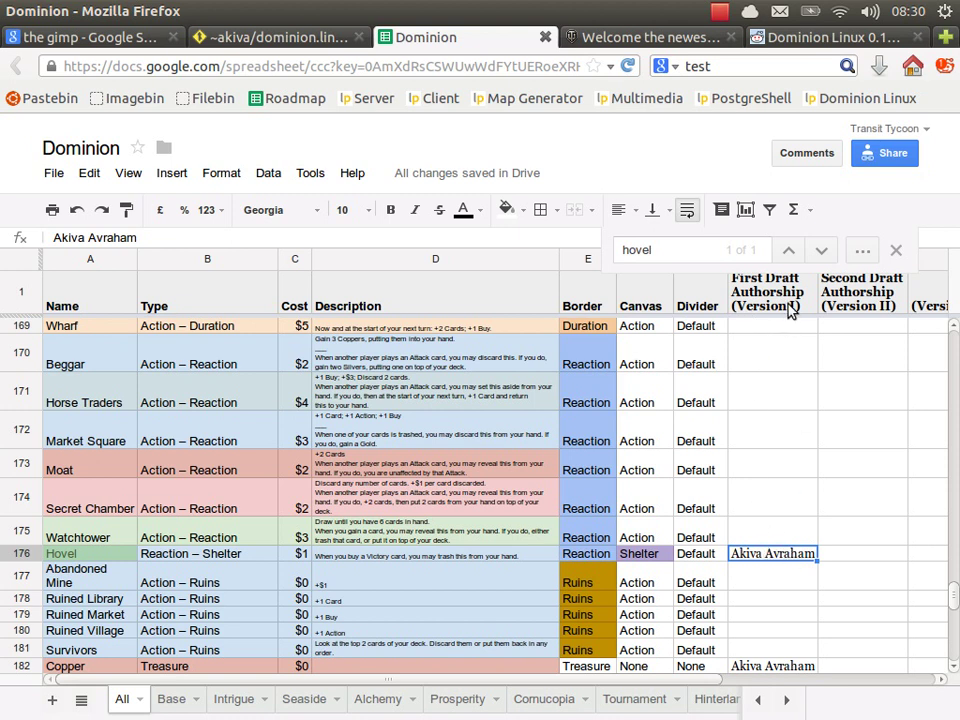
click(843, 557)
text(jo)
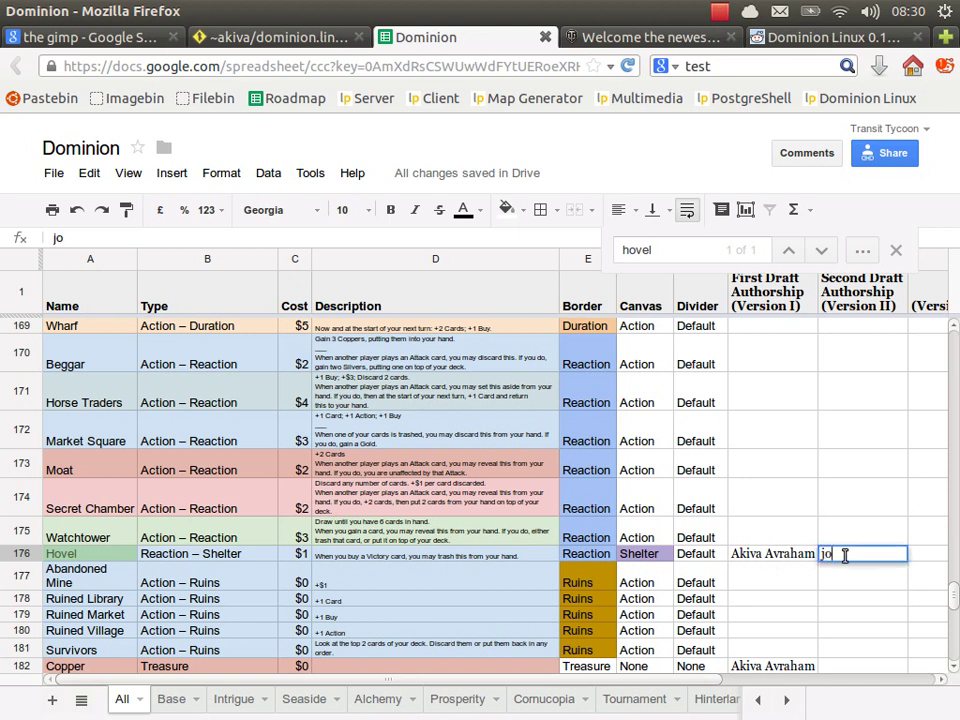
text(hn smith)
Switch to GIMP and make the Card Cost and Card Type - 1 or 2 Items layers visible
mouse_move(4, 300)
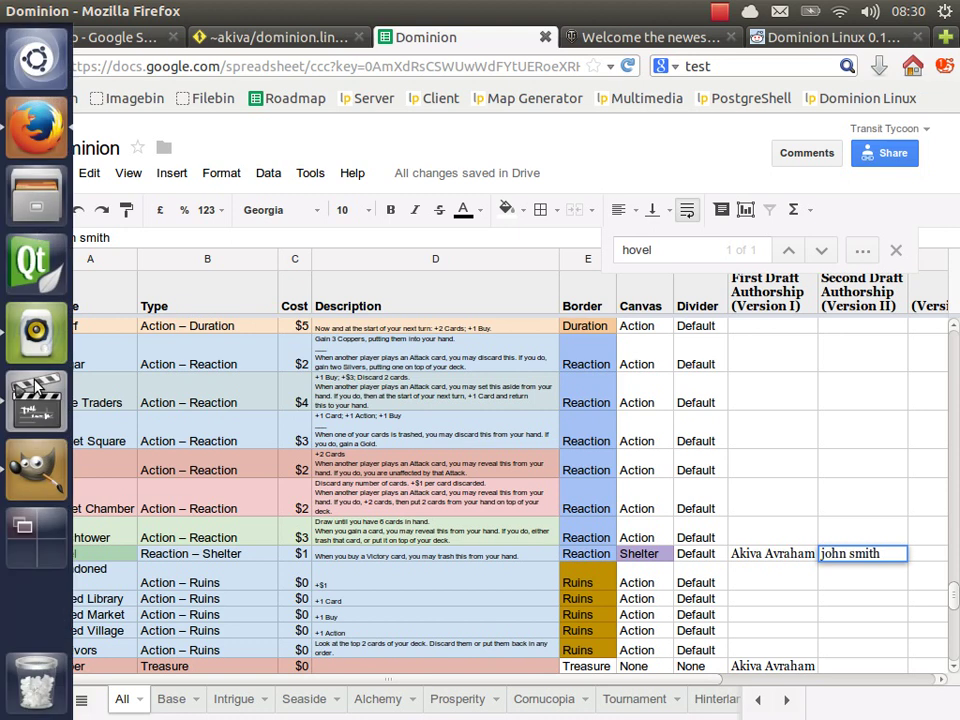
click(38, 463)
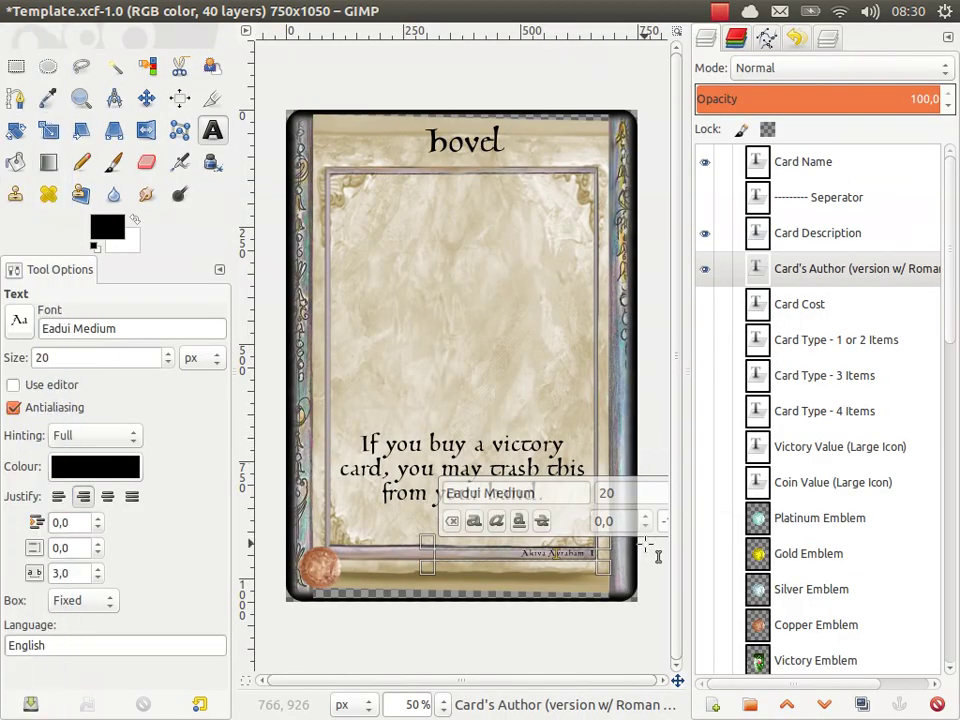
super+scroll(650, 590, up, 5)
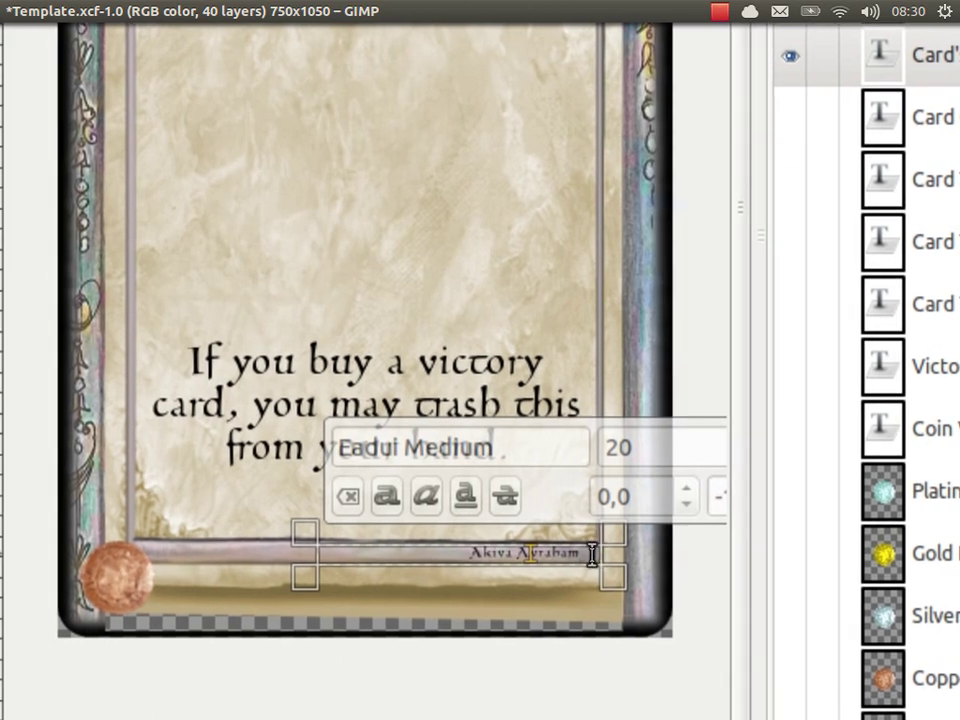
super+scroll(594, 557, down, 5)
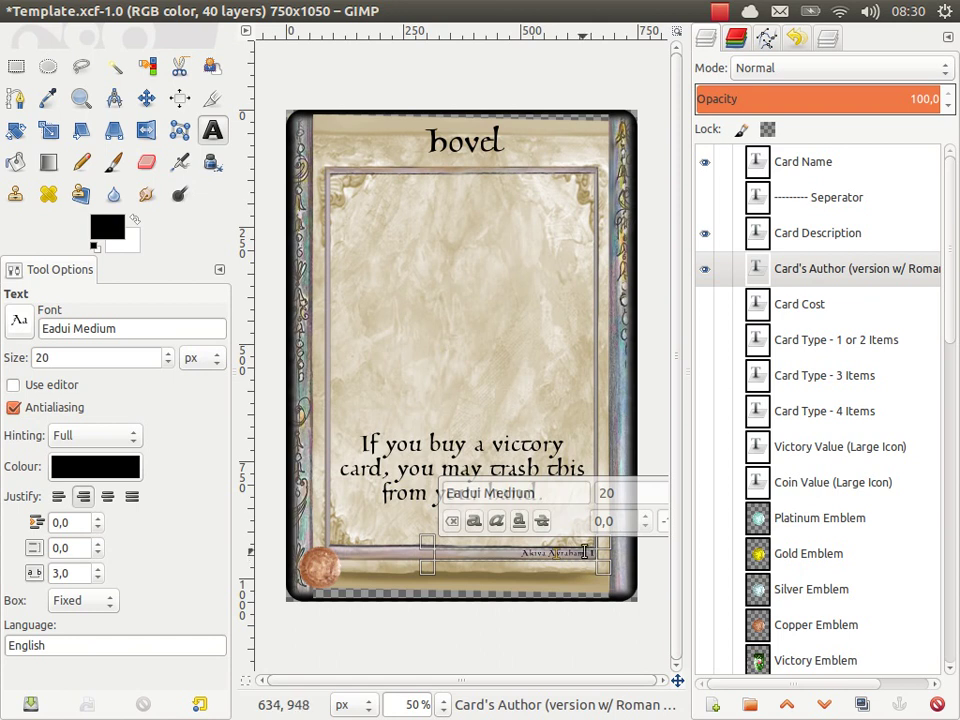
click(785, 303)
click(705, 304)
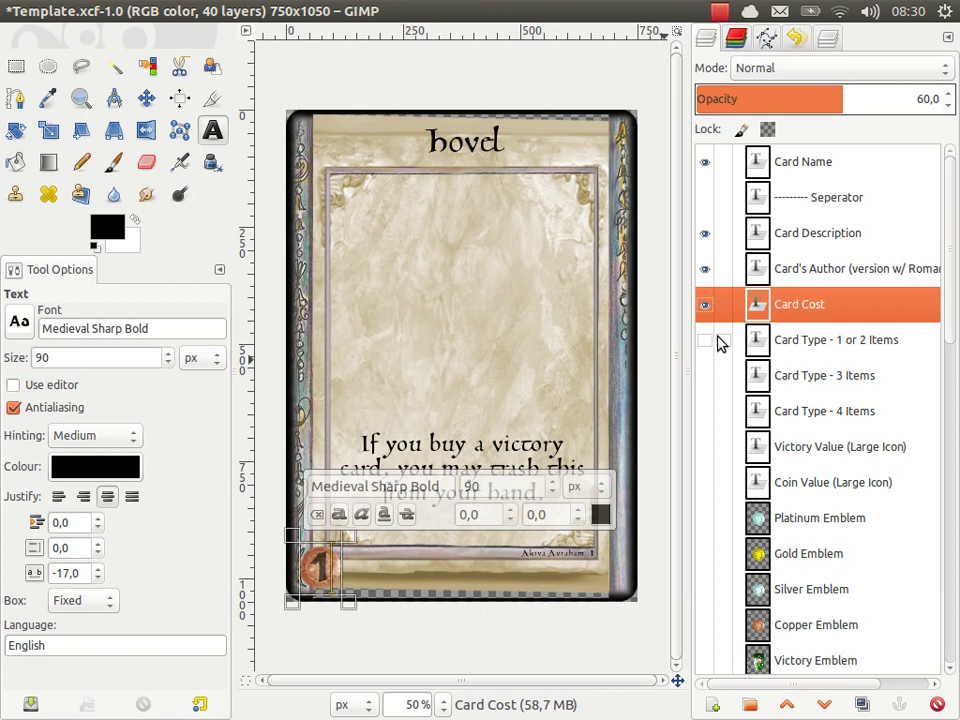
click(726, 340)
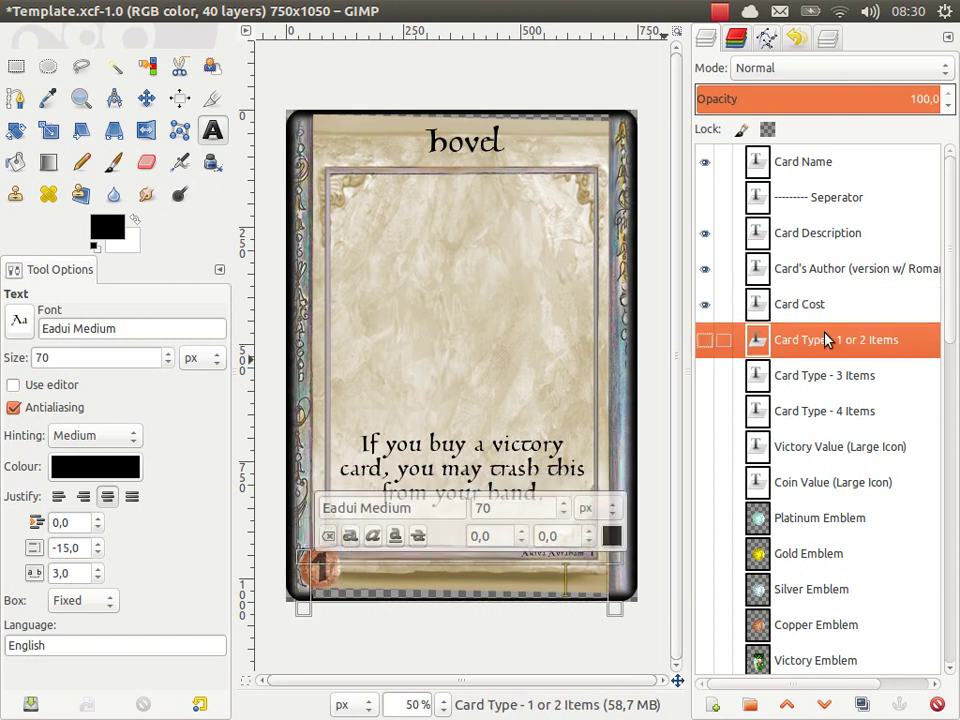
click(705, 341)
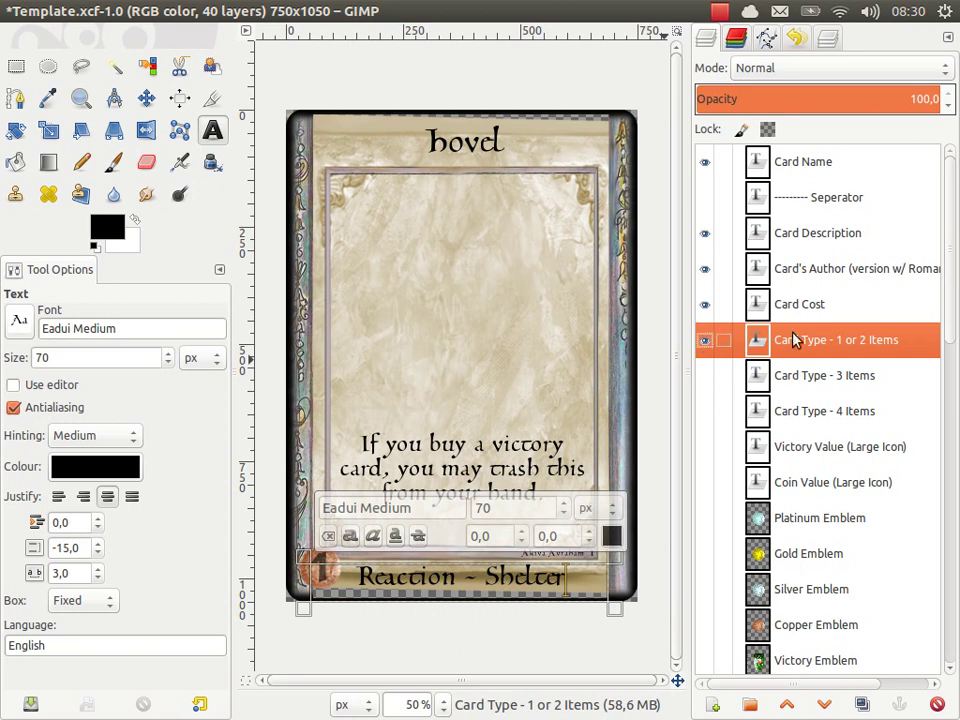
Preview the Card Type - 3 Items layer in place of Card Type - 1 or 2 Items, and restore the latter
click(706, 341)
click(709, 377)
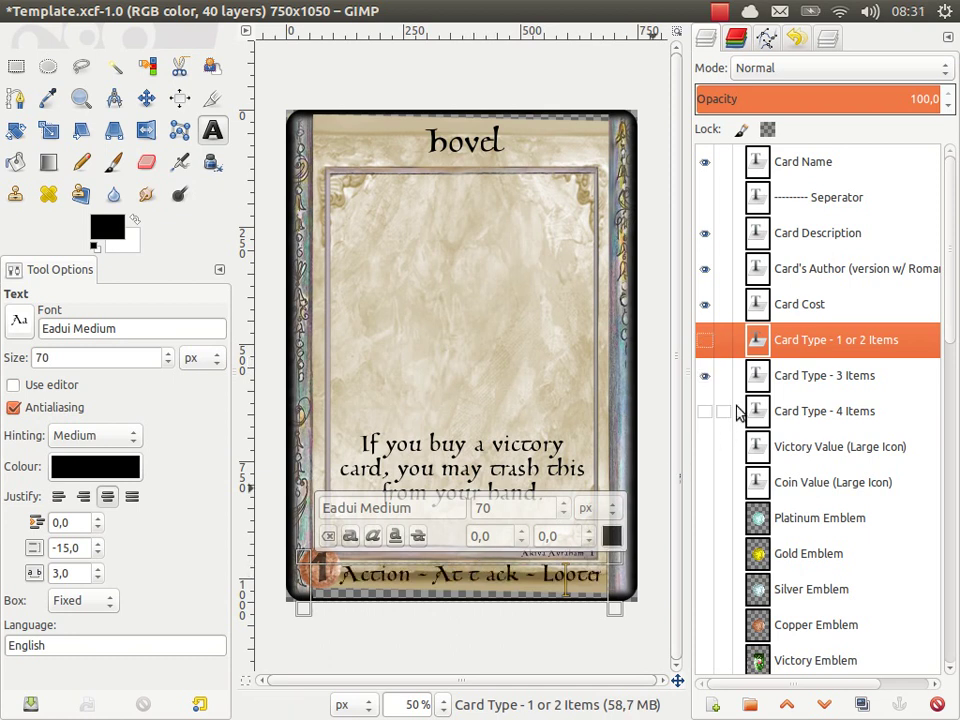
click(706, 375)
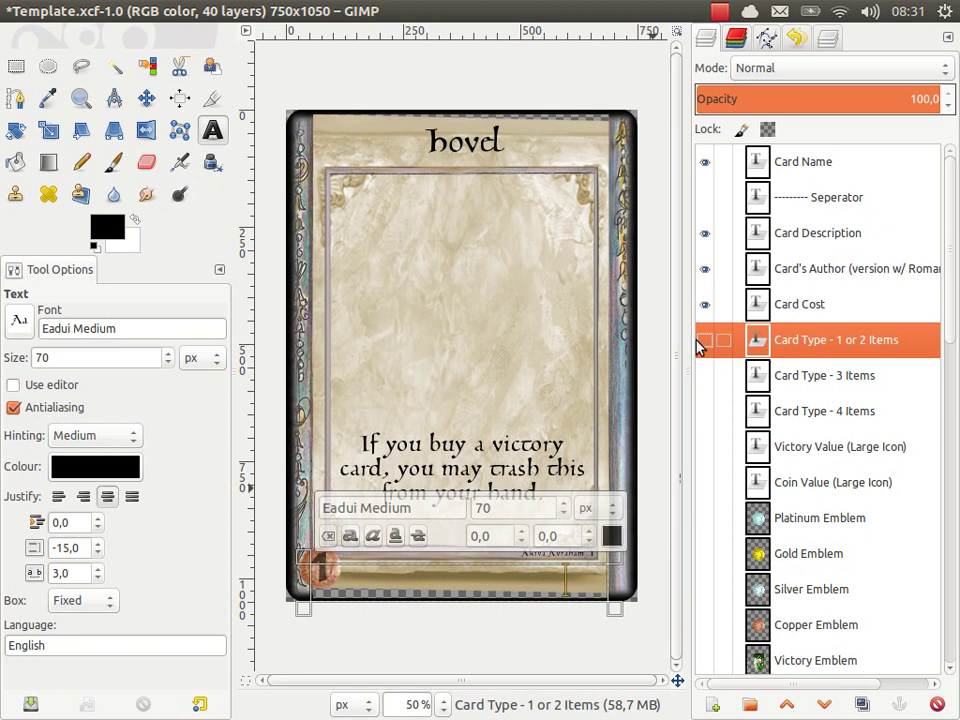
click(705, 341)
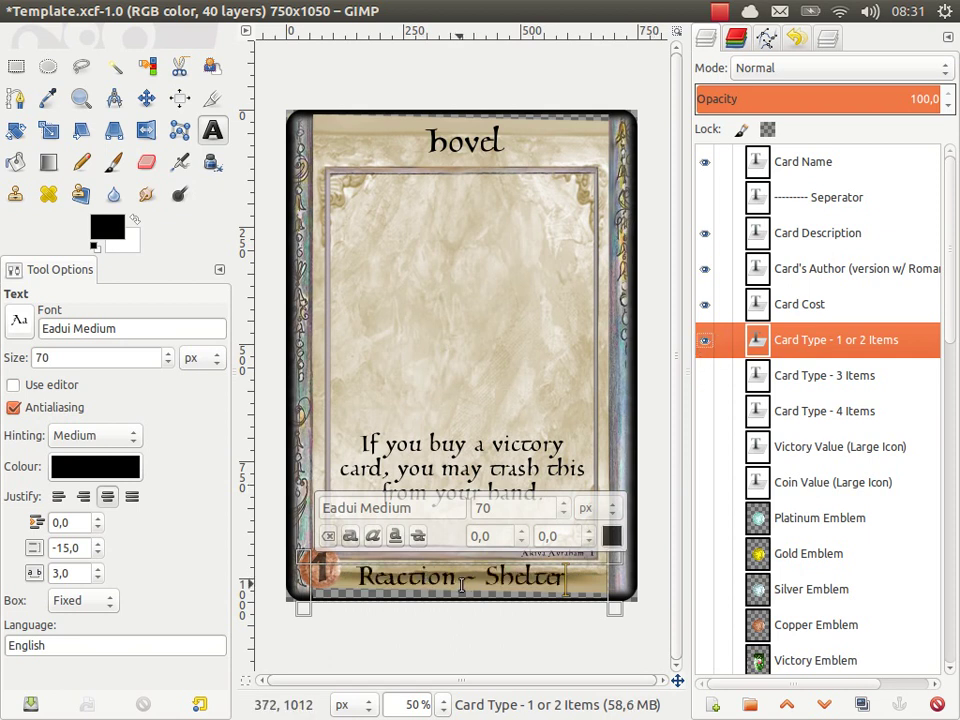
Delete and re-enter the ~ separator between Reaction and Shelter in the card type text
click(468, 587)
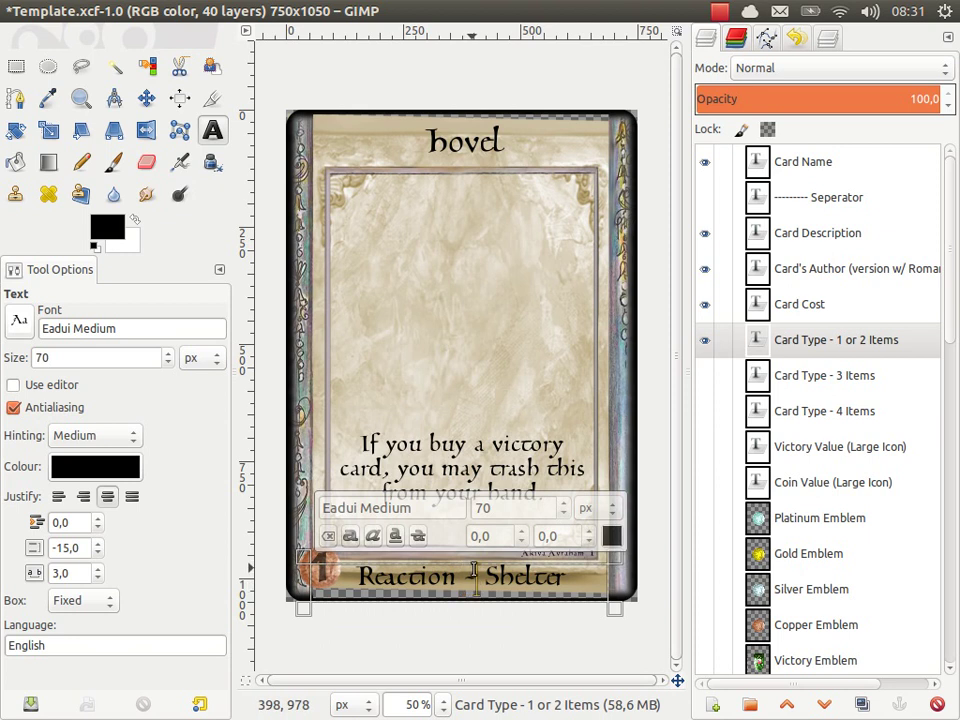
key(BackSpace)
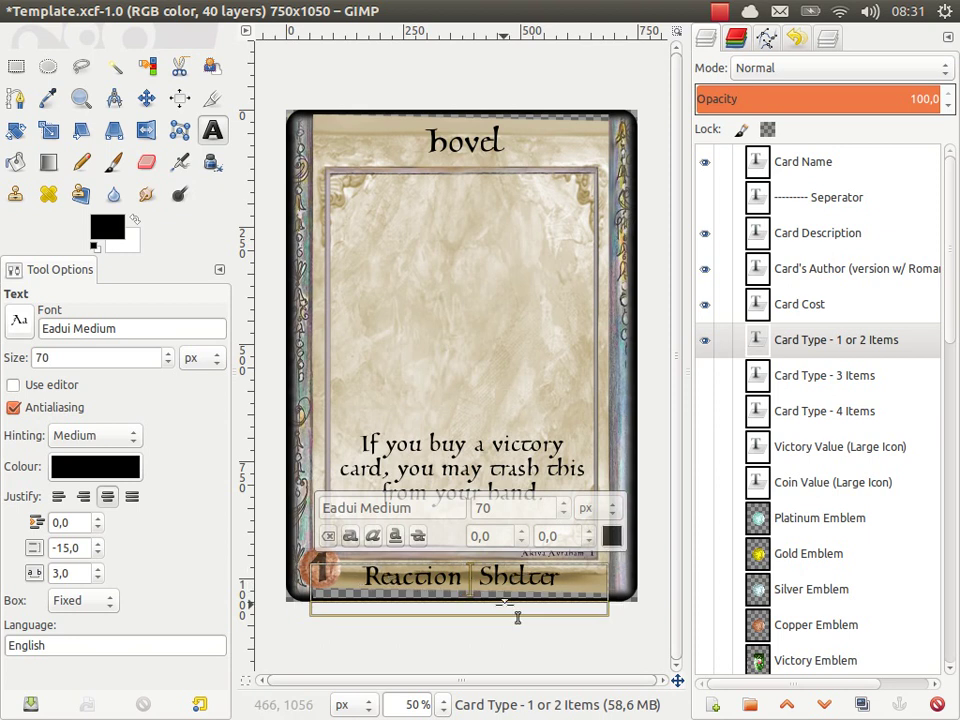
text(~)
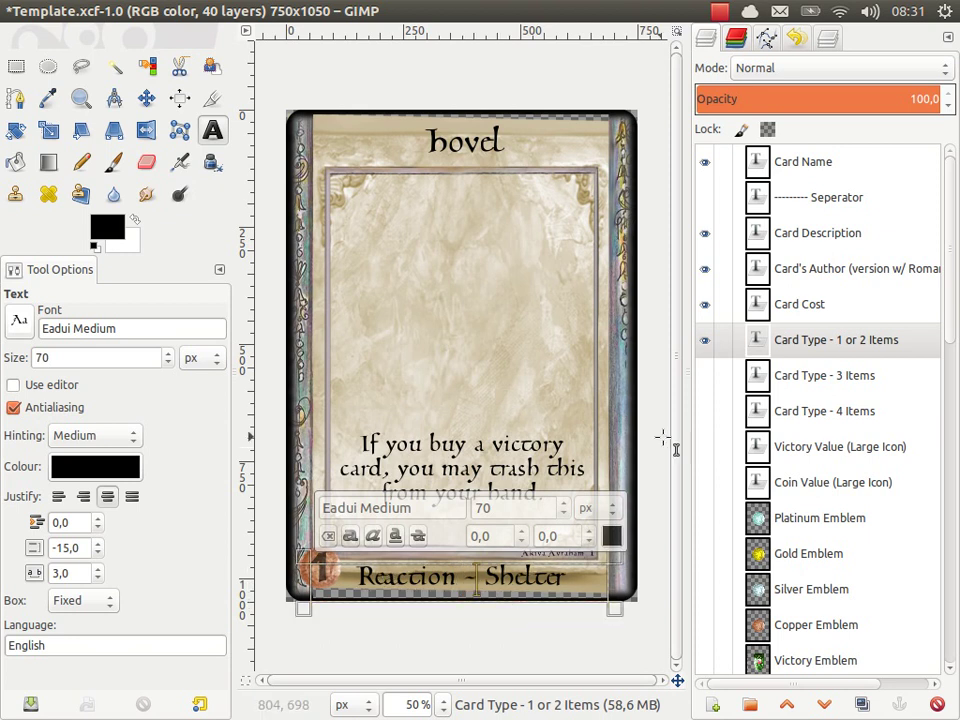
Toggle the Victory Value (Large Icon) and Coin Value (Large Icon) layers on and off to preview them
click(822, 414)
click(790, 446)
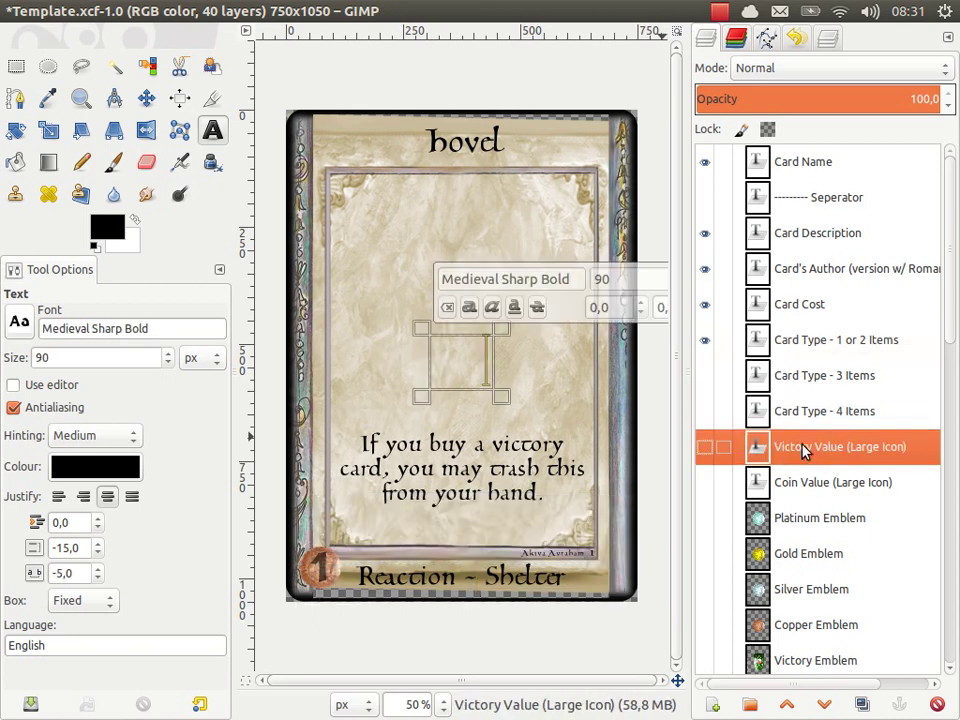
click(705, 450)
click(705, 450)
click(706, 482)
click(706, 482)
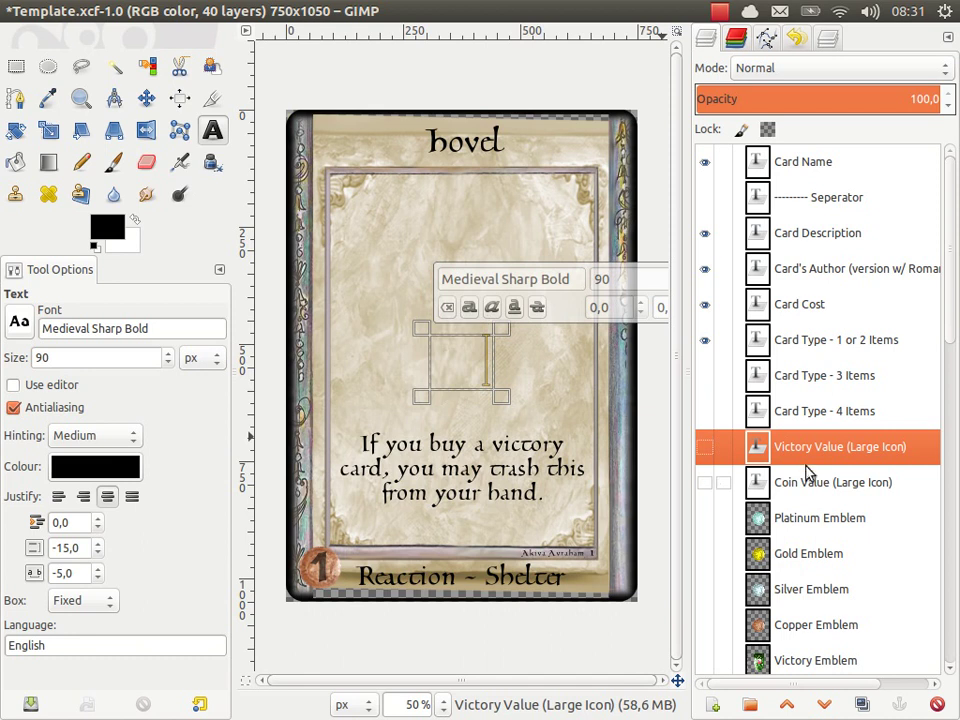
Preview the Silver Emblem, Gold Emblem and Platinum Emblem layers one after another, hiding each again
scroll(760, 490, down, 3)
click(771, 398)
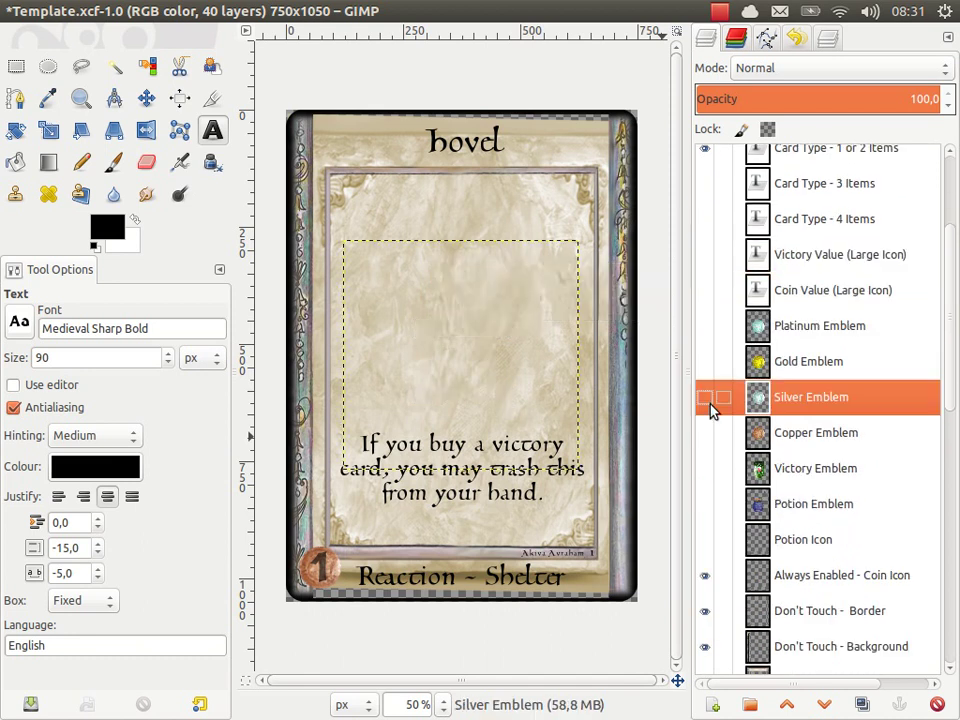
click(706, 398)
click(706, 398)
click(705, 362)
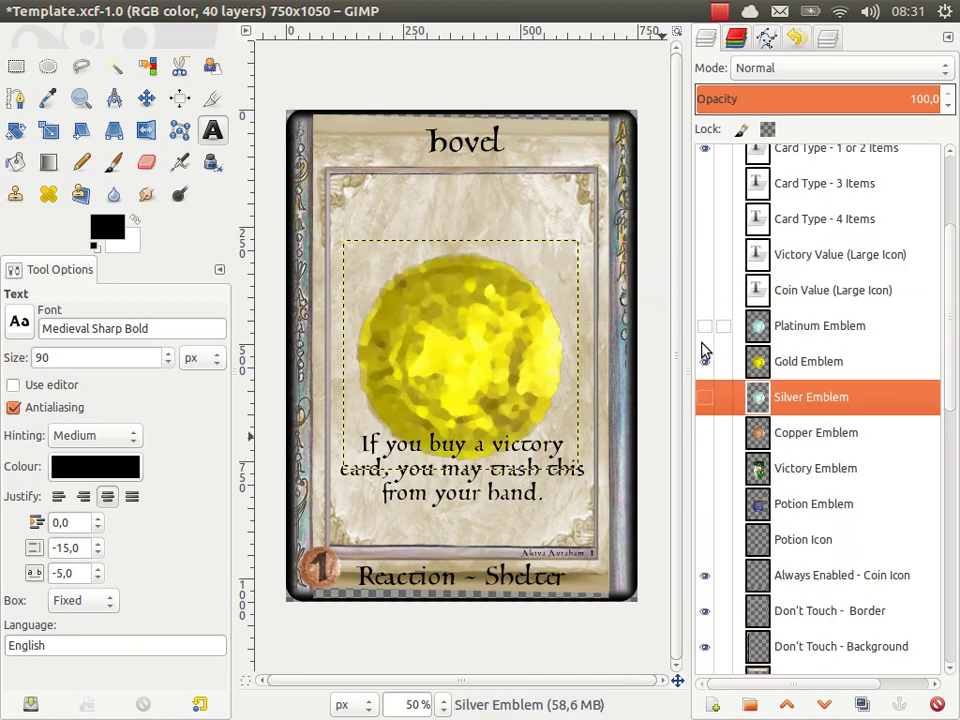
click(705, 362)
click(705, 327)
click(705, 327)
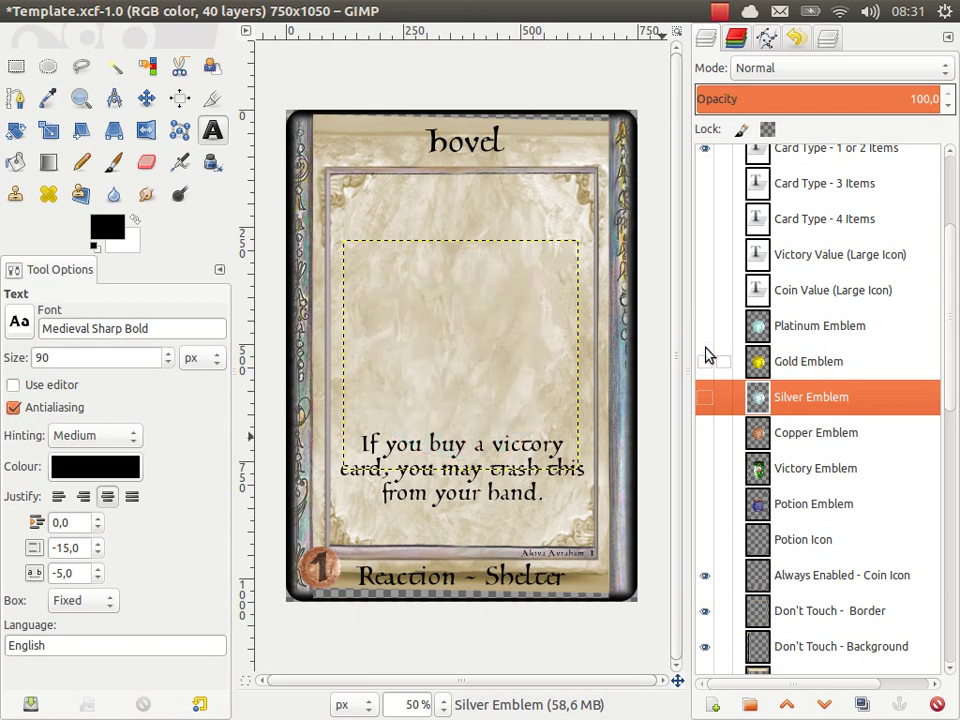
Preview the Copper Emblem, Victory Emblem and Potion Emblem layers in turn, leaving all of them hidden
scroll(741, 446, down, 2)
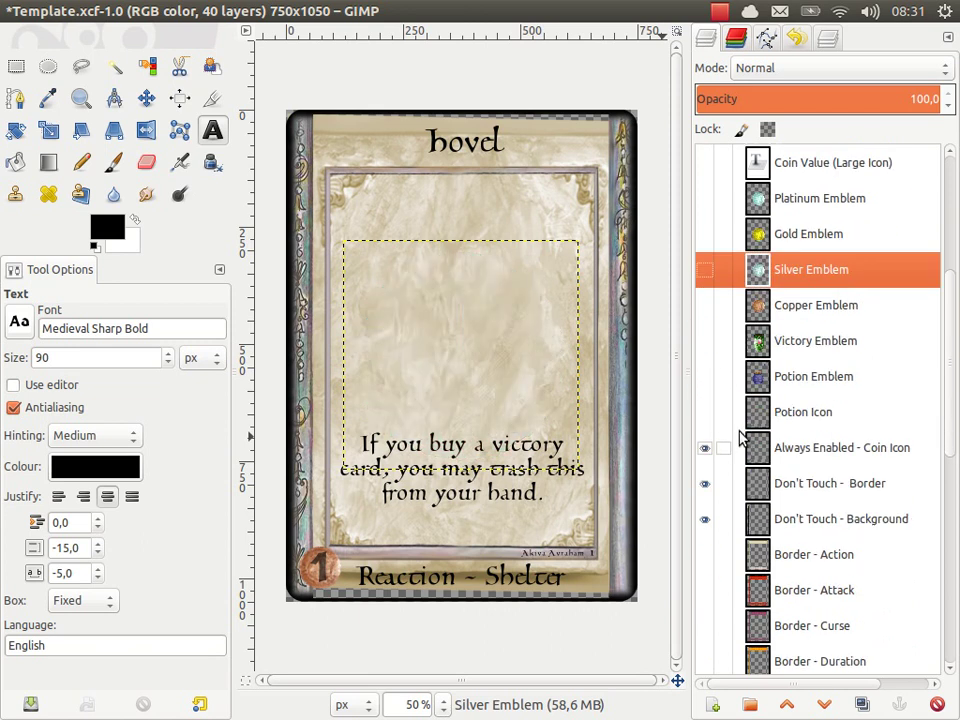
click(705, 305)
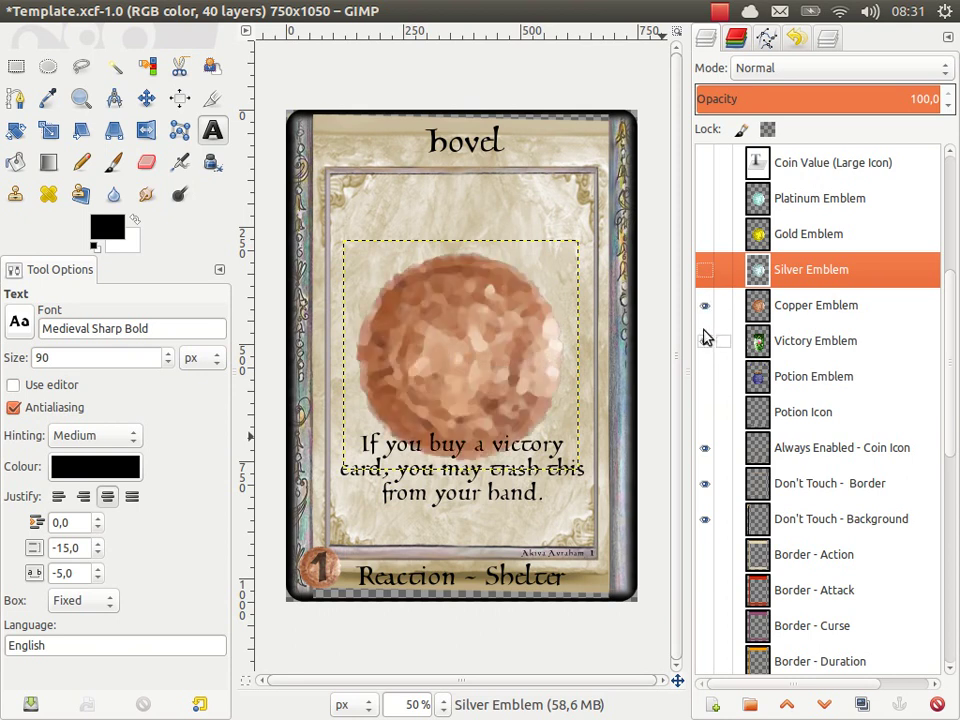
click(705, 338)
click(704, 306)
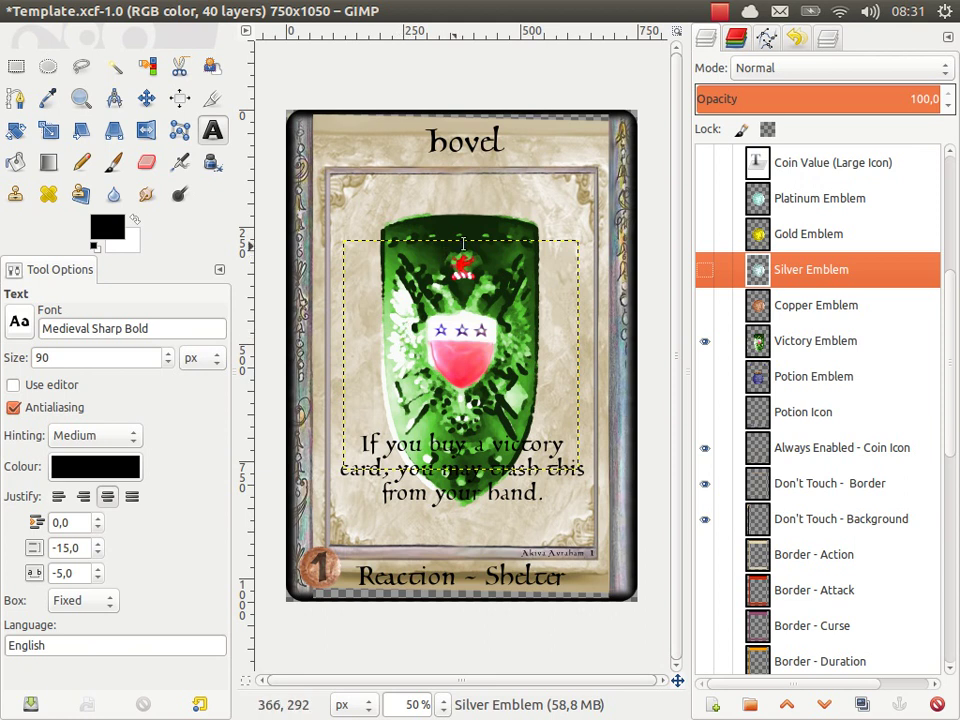
click(704, 341)
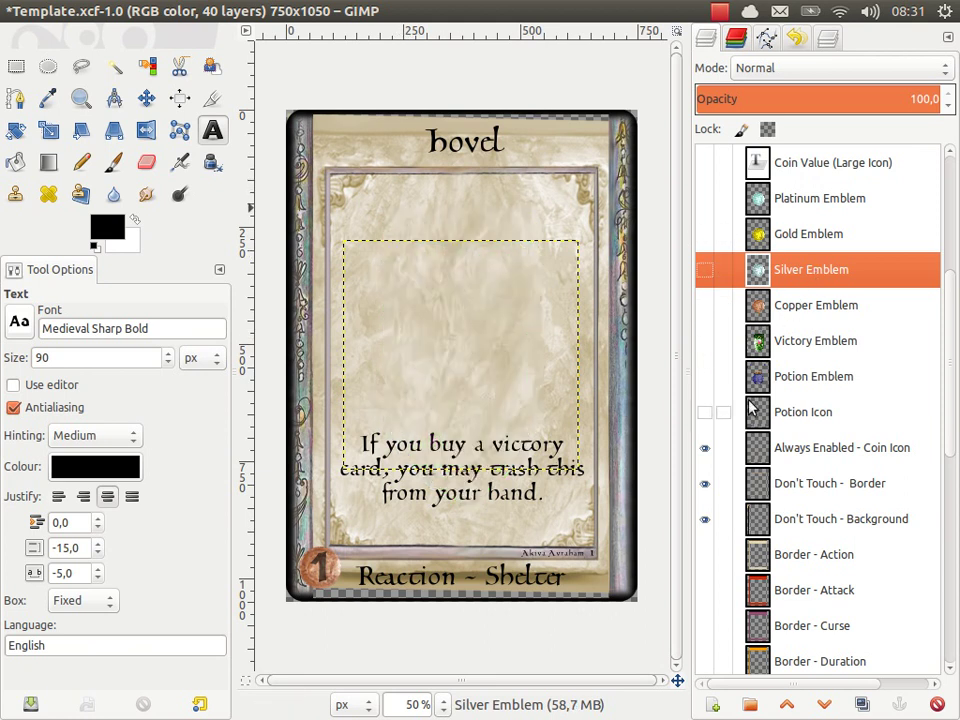
click(704, 377)
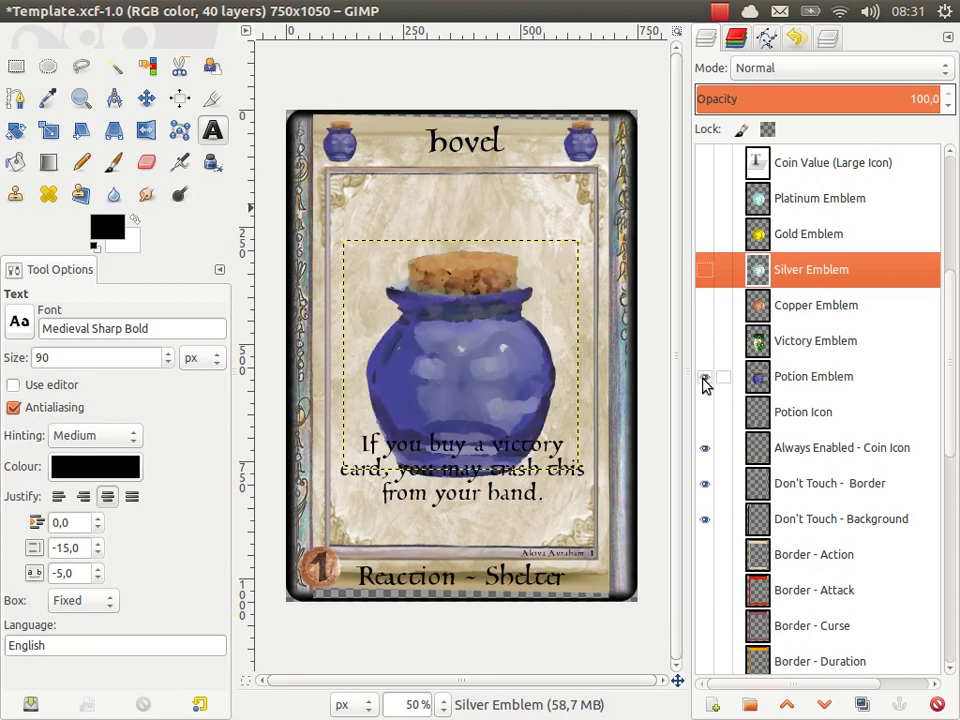
click(704, 378)
Toggle the Potion Icon layer on and off twice to preview it, leaving it hidden
scroll(836, 430, down, 4)
scroll(838, 431, up, 1)
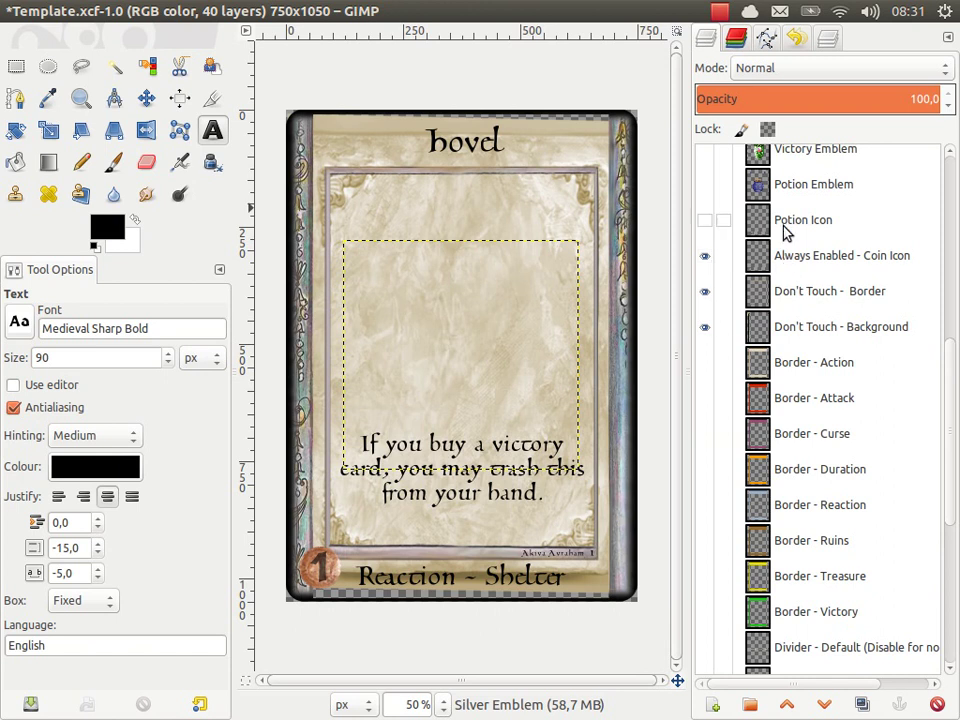
click(705, 220)
click(705, 220)
click(705, 220)
click(705, 220)
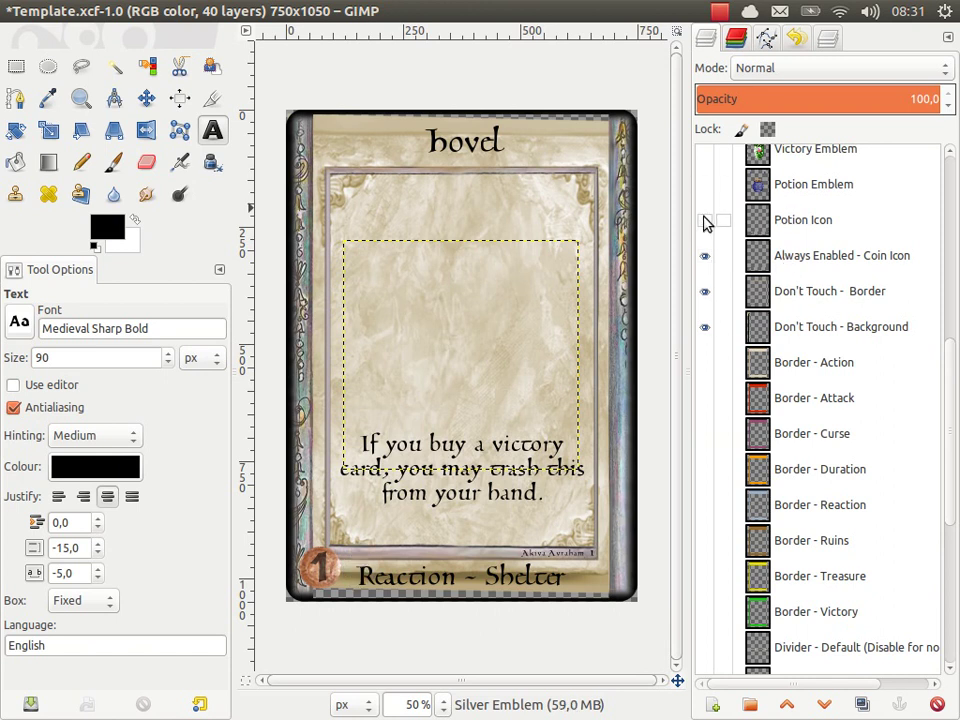
Look through the border layers from Border - Action to Border - Victory to see which card types they cover
click(797, 370)
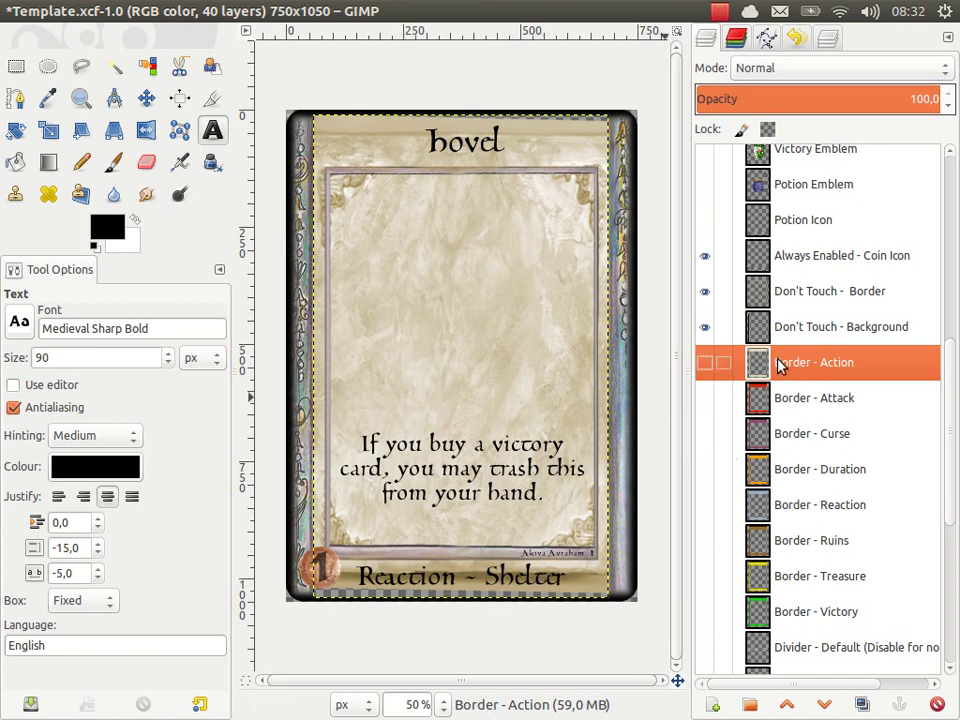
click(797, 398)
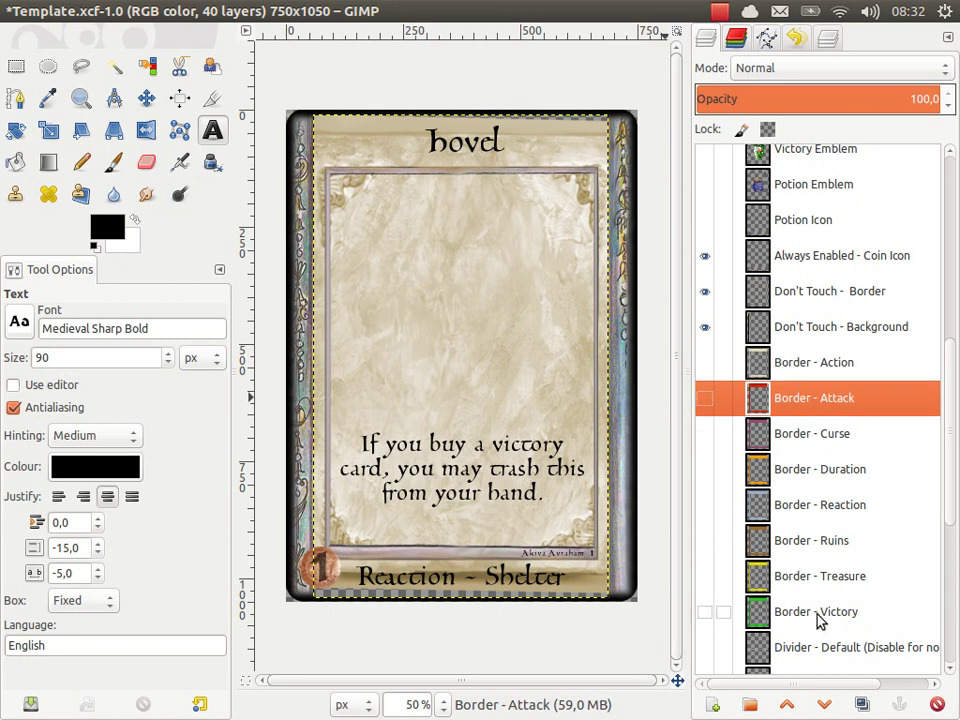
click(818, 612)
click(791, 543)
click(797, 467)
click(797, 432)
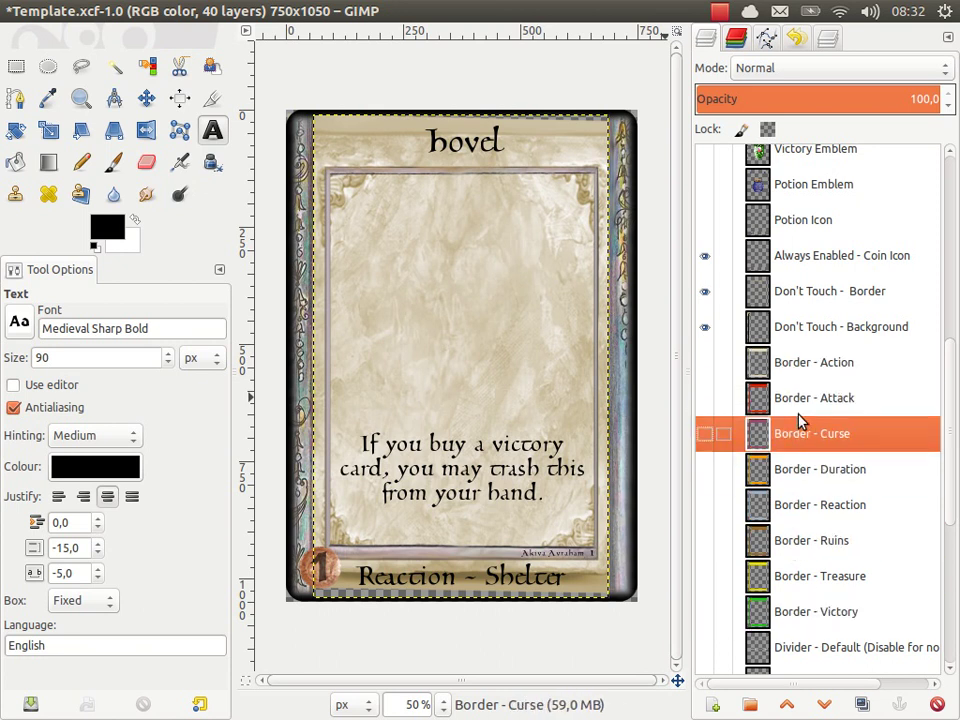
click(799, 395)
click(806, 362)
click(770, 398)
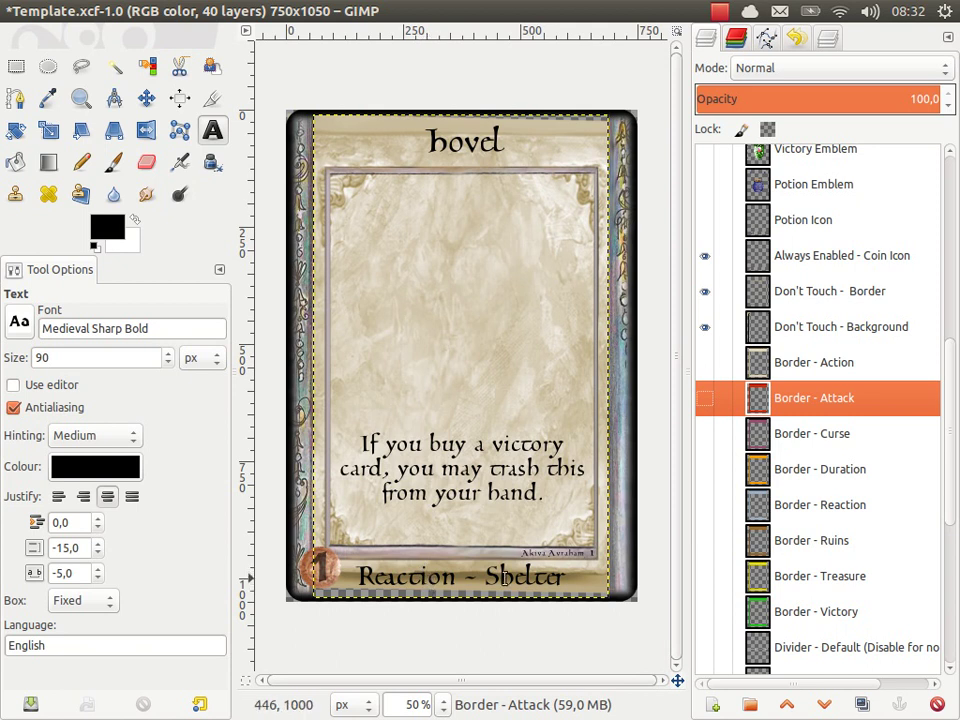
click(795, 370)
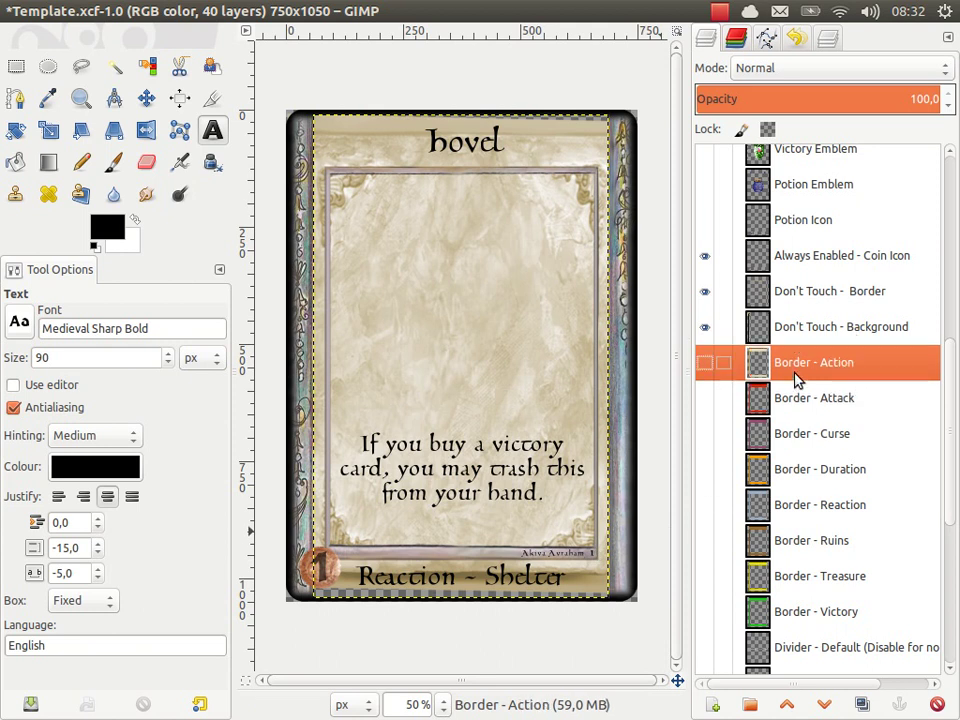
click(793, 397)
click(793, 364)
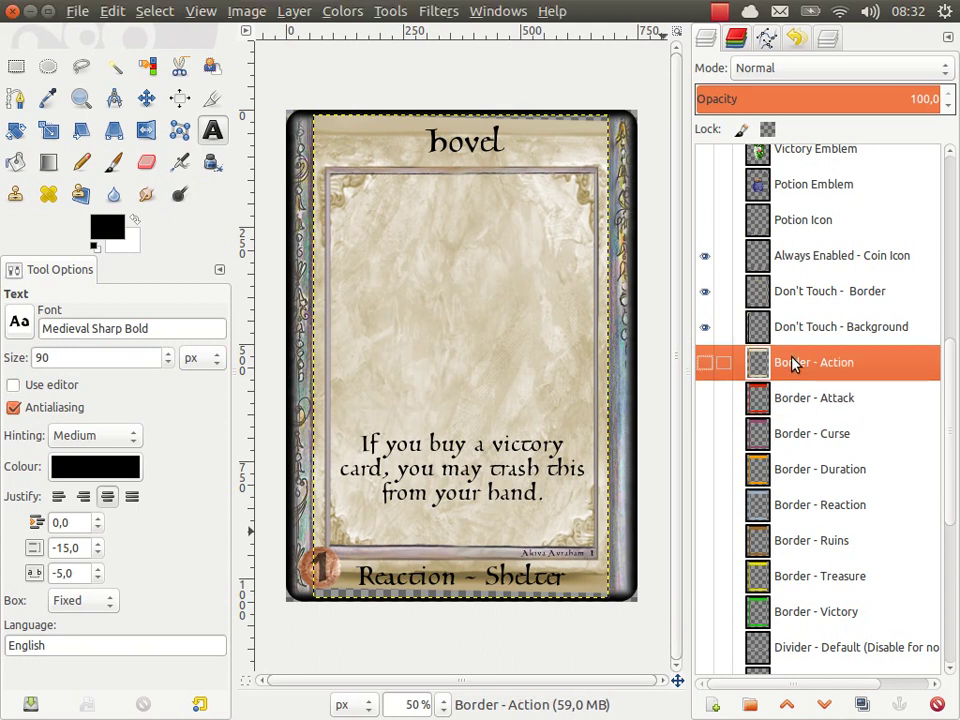
Switch to the Dominion spreadsheet in Firefox and check the Border, Canvas and Divider entries in the Hovel row
click(566, 10)
key(alt+Tab)
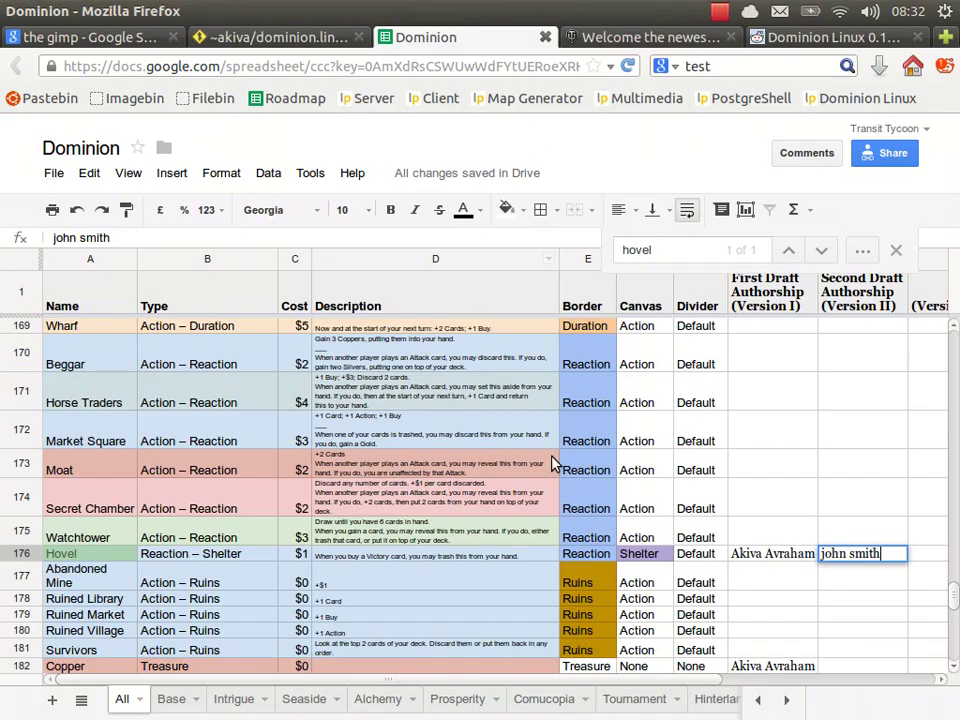
click(602, 308)
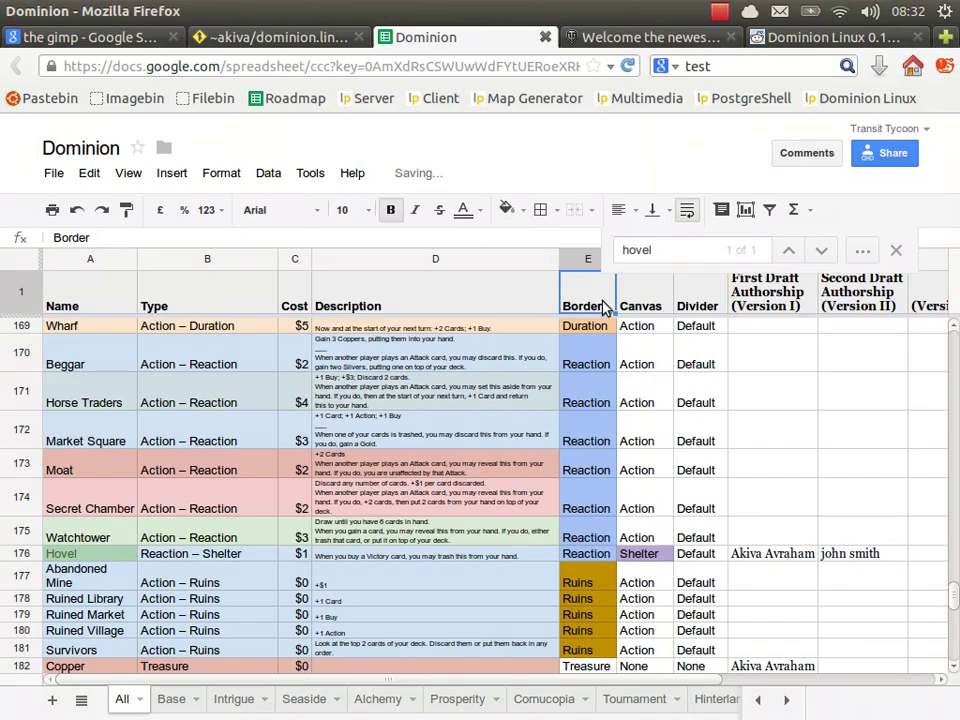
click(588, 556)
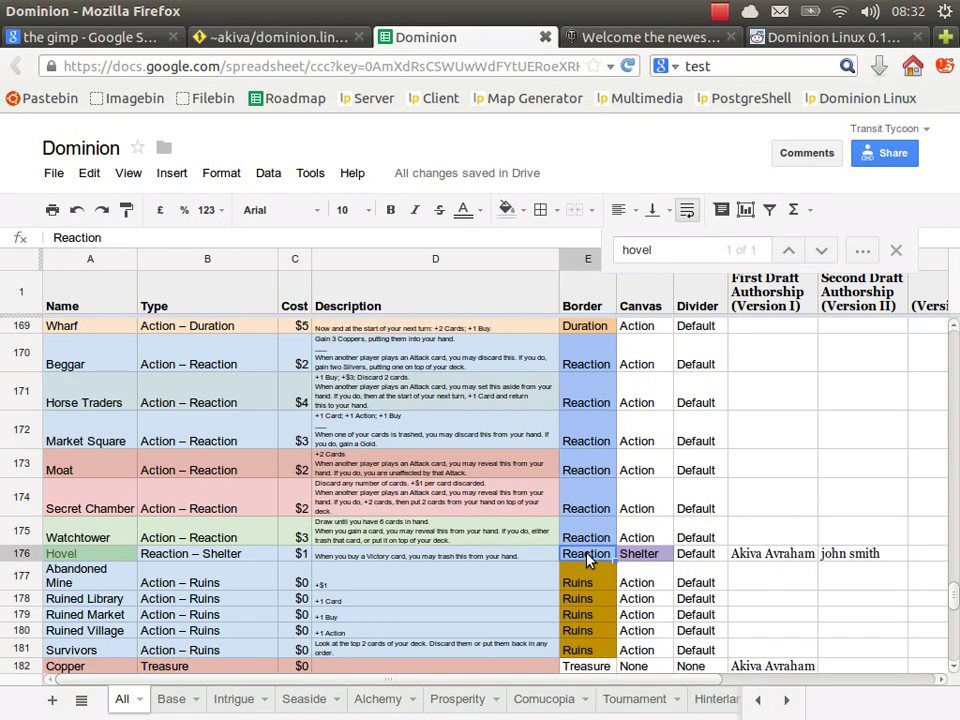
click(649, 310)
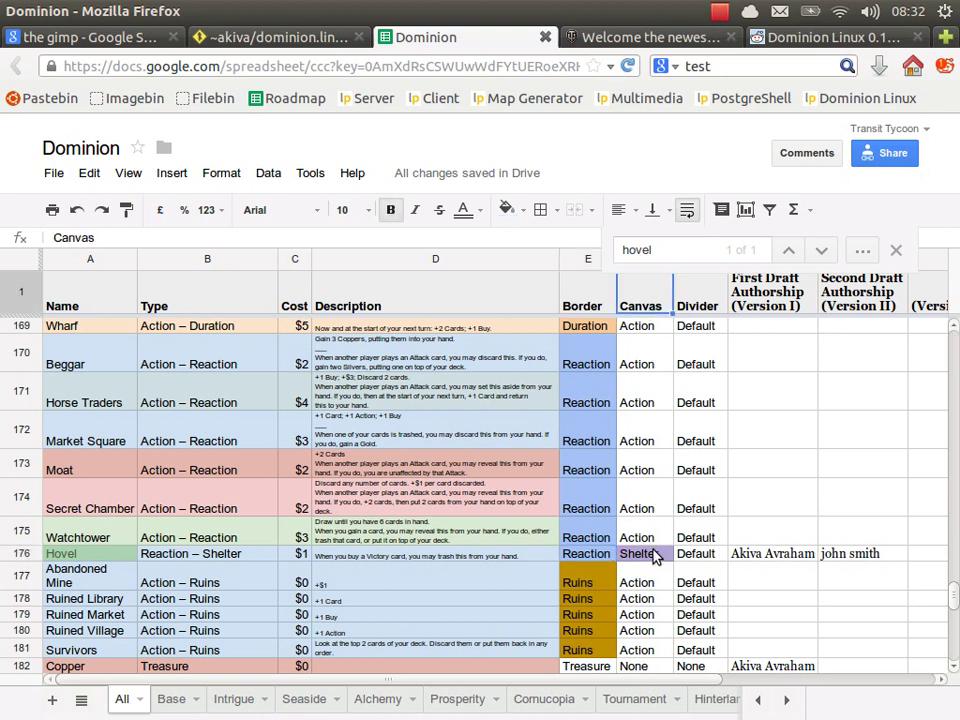
click(655, 556)
click(691, 306)
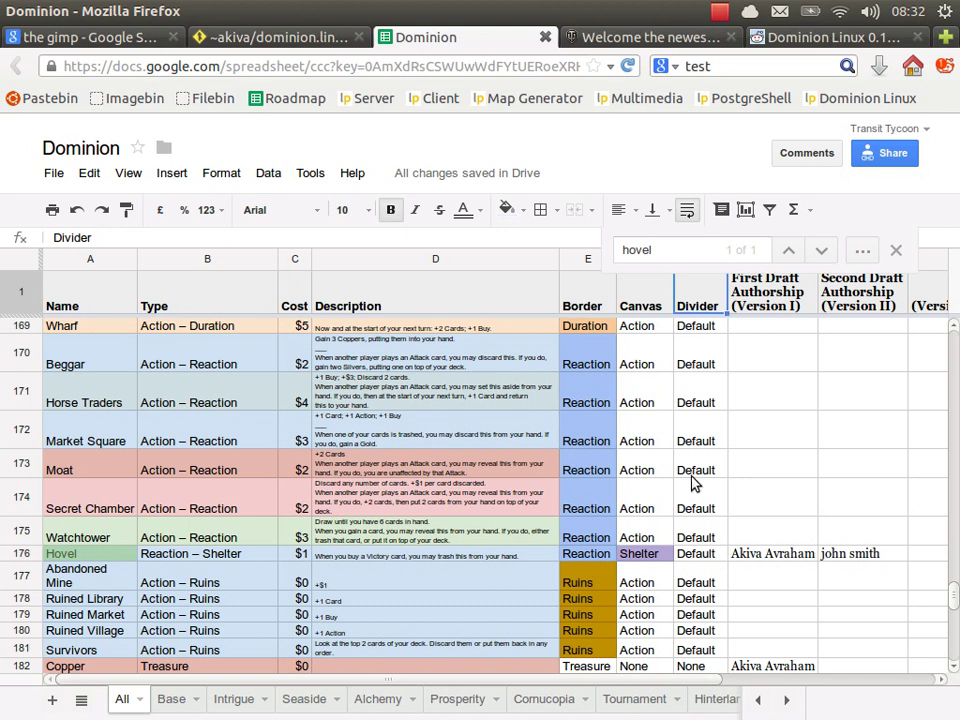
click(696, 556)
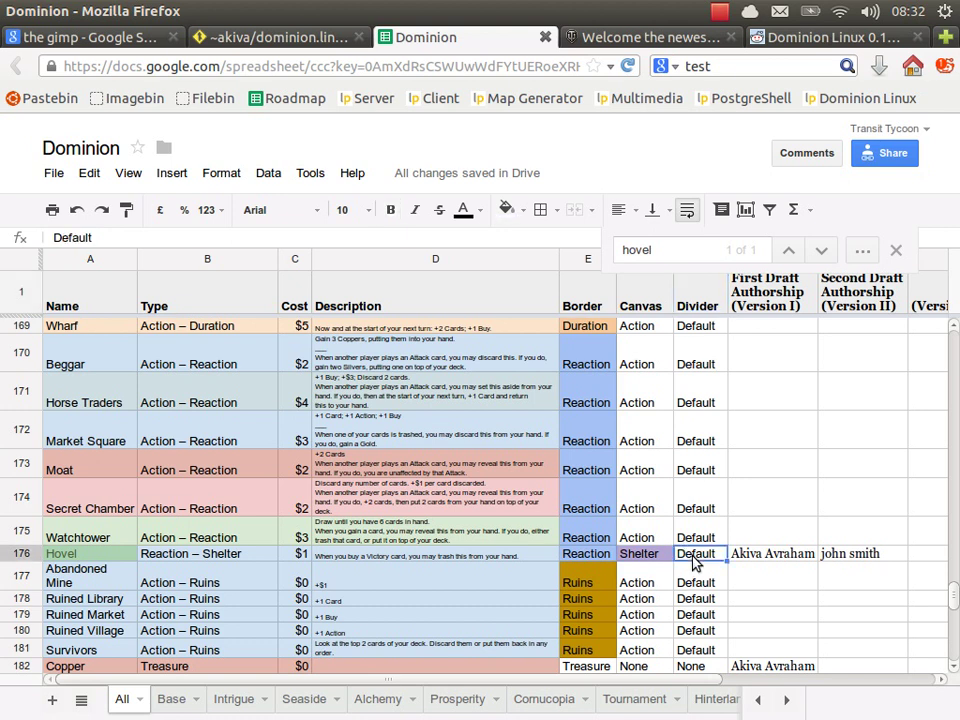
Switch back to GIMP and make the Border - Reaction layer visible
key(alt+Tab)
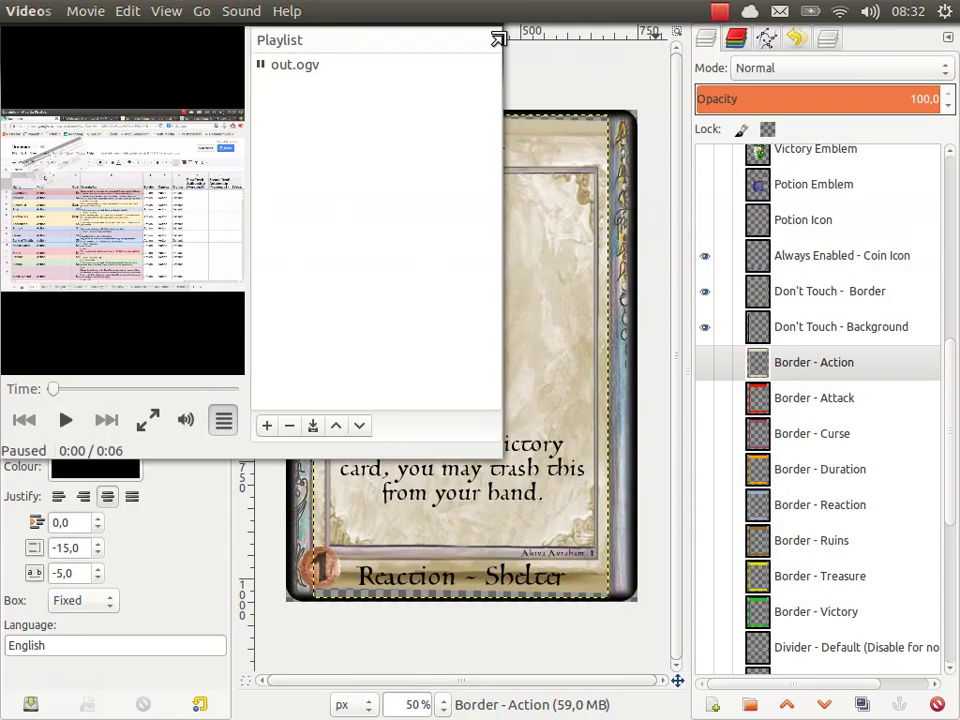
click(850, 397)
click(831, 374)
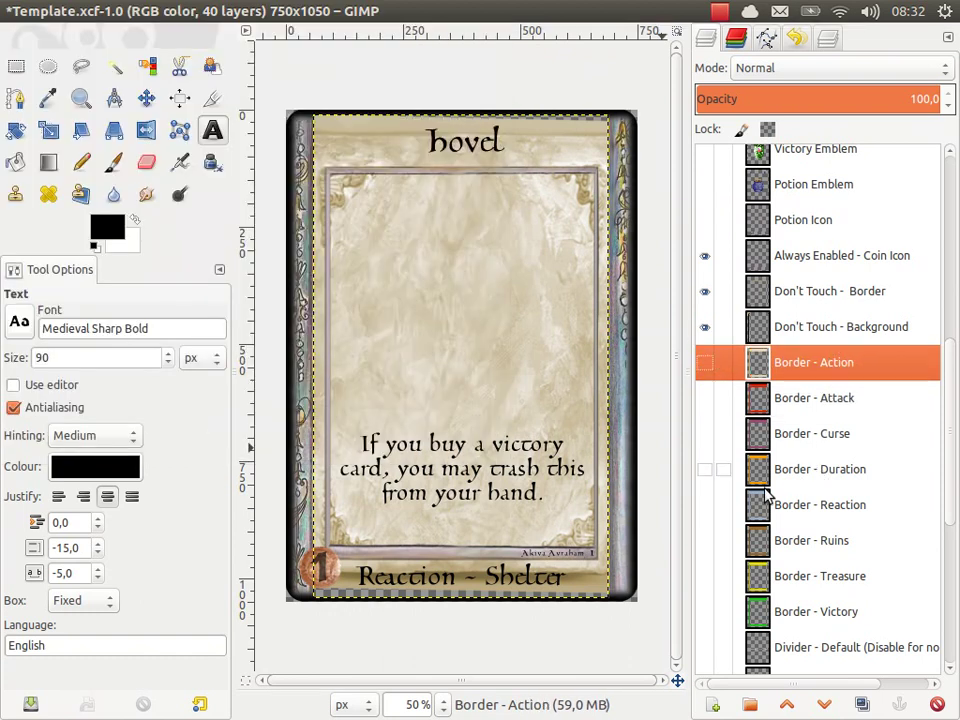
click(705, 506)
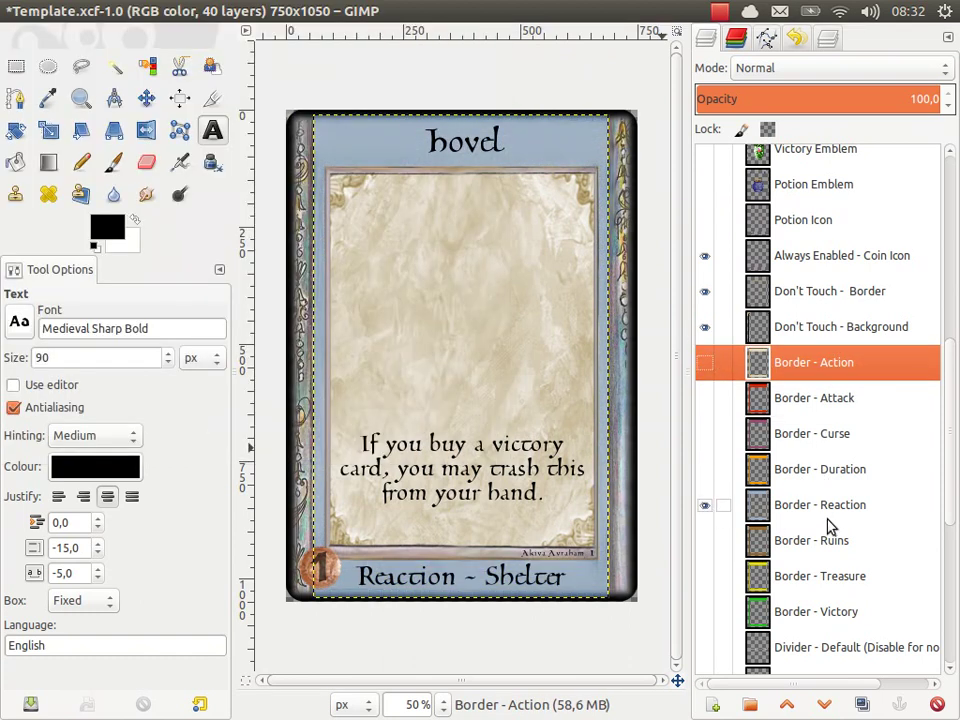
Make the Divider - Default and Canvas - Shelter layers visible on the card
scroll(827, 527, down, 5)
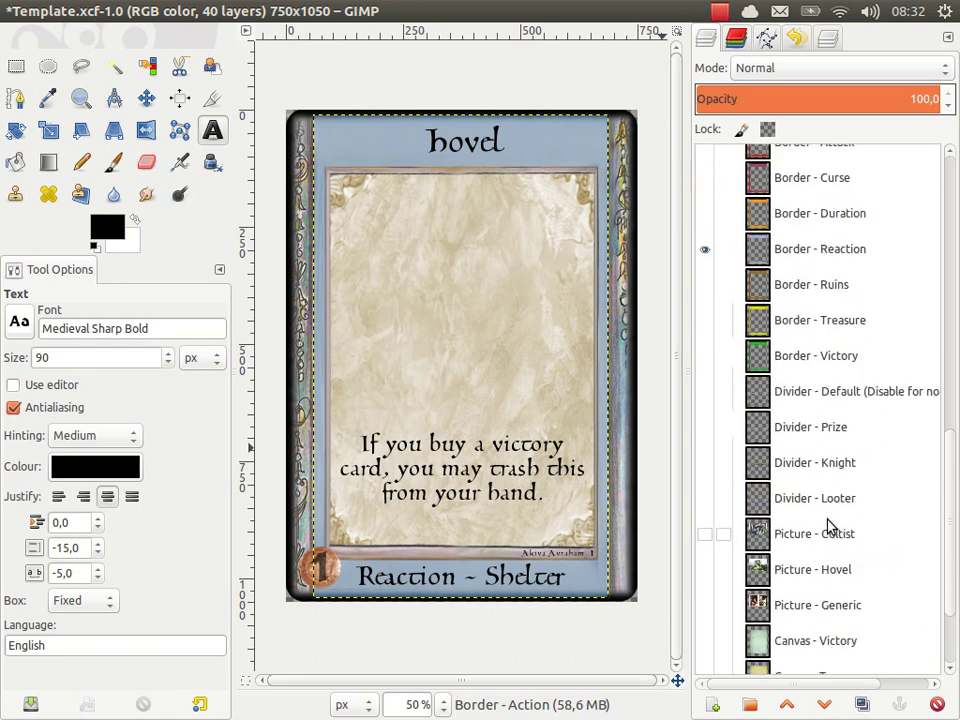
click(799, 422)
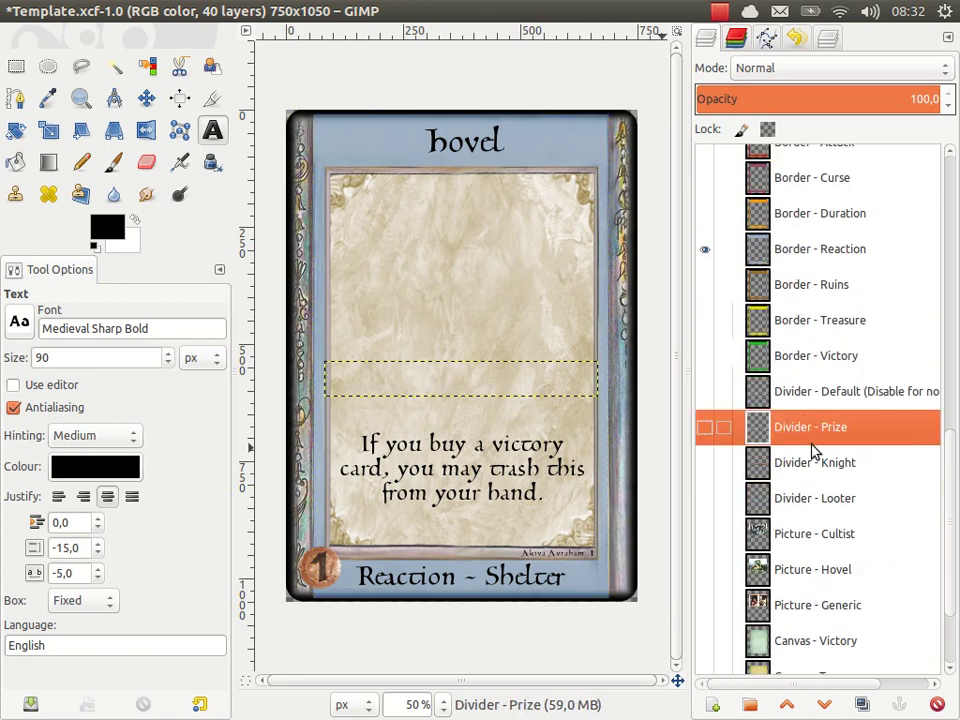
click(806, 495)
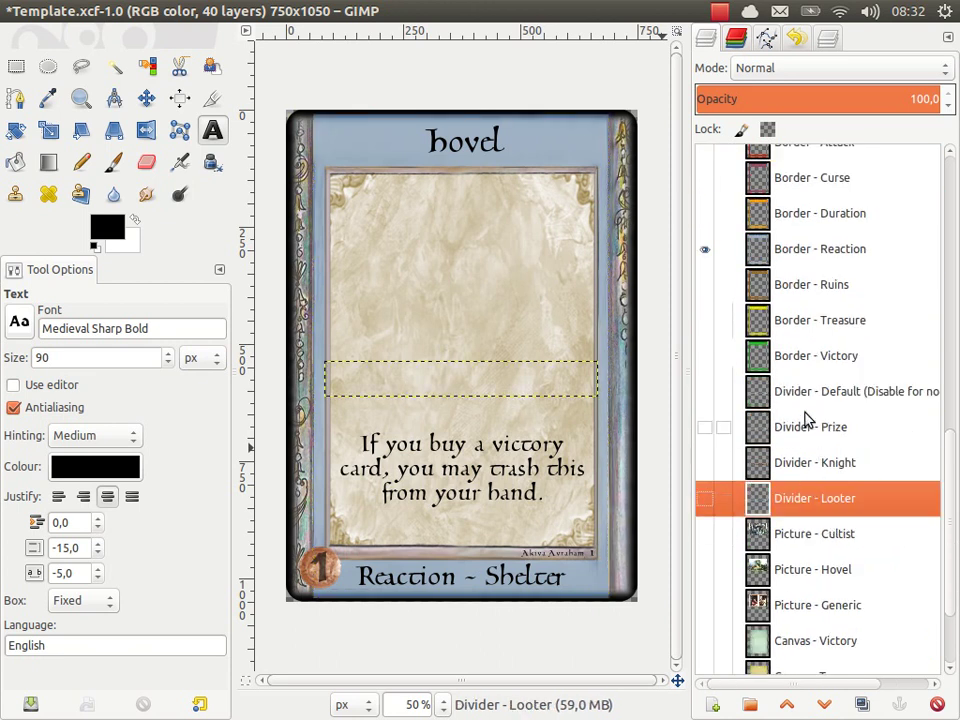
click(706, 392)
click(800, 510)
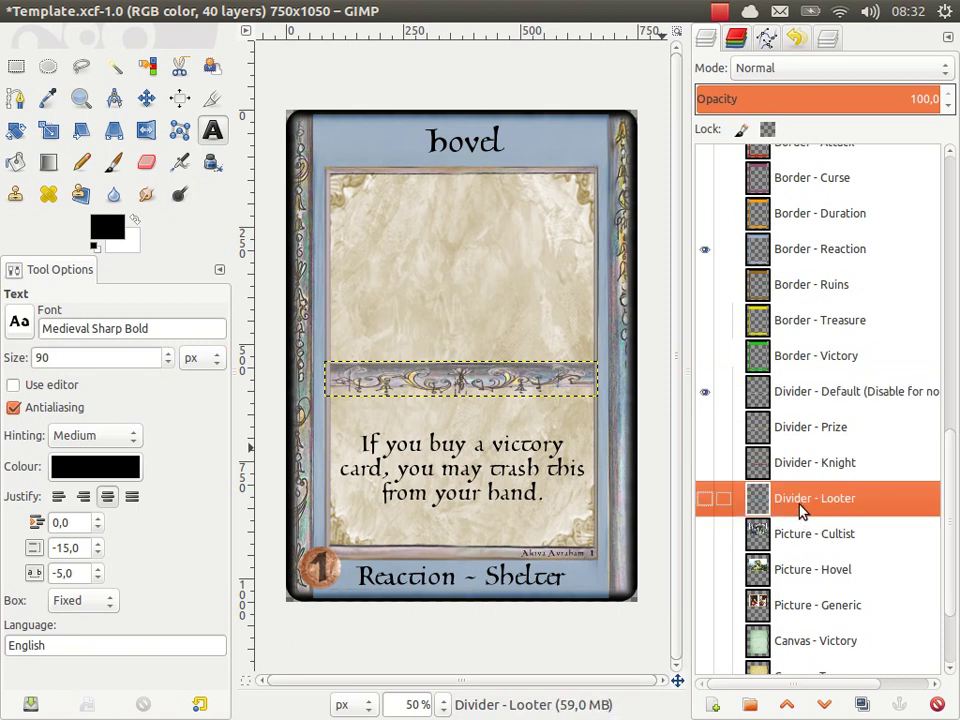
scroll(802, 506, down, 3)
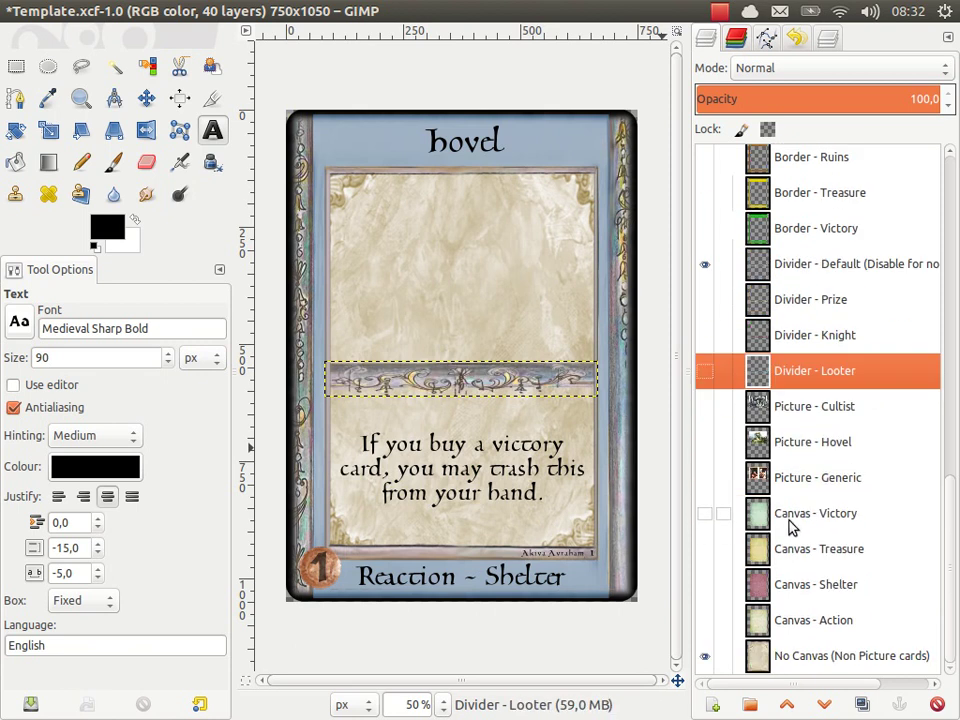
click(705, 587)
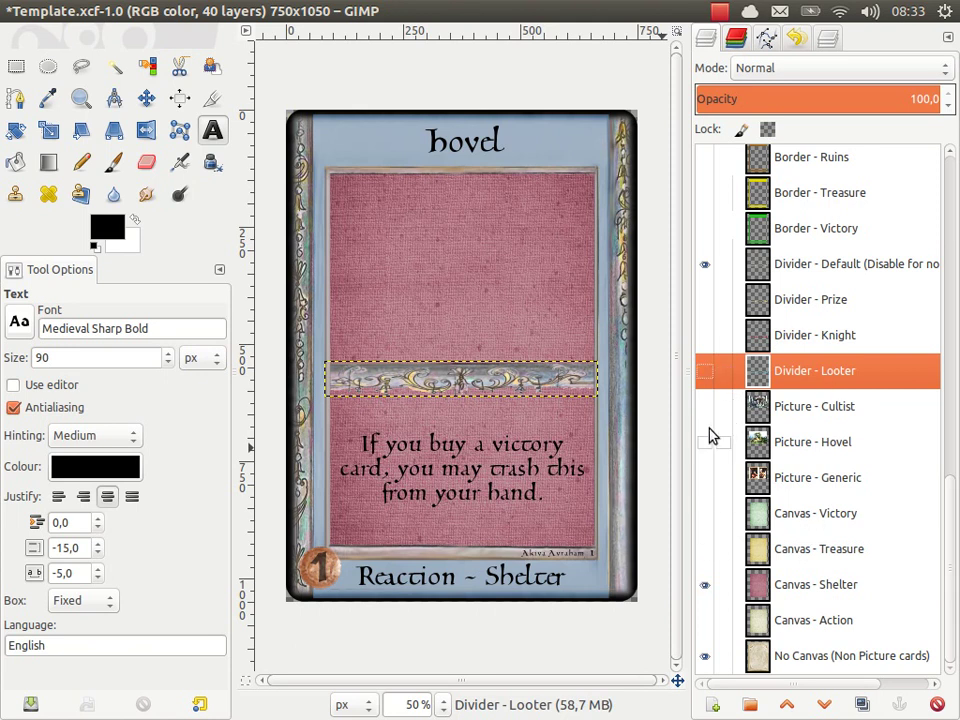
Switch to Firefox and open the wikipaintings.org website in place of the Dominion spreadsheet
mouse_move(4, 268)
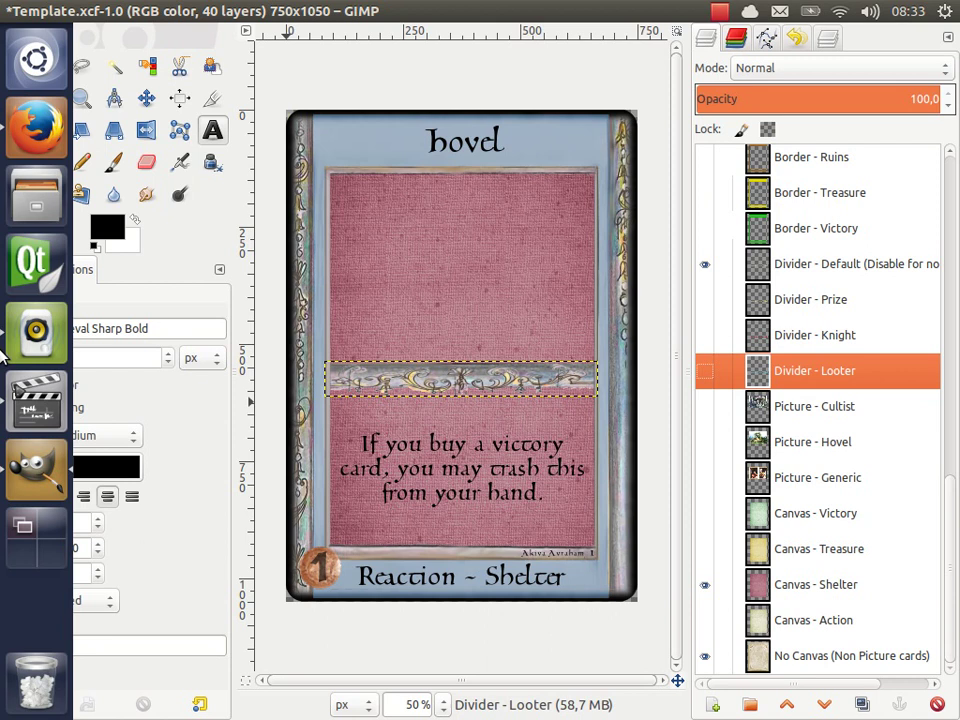
click(10, 130)
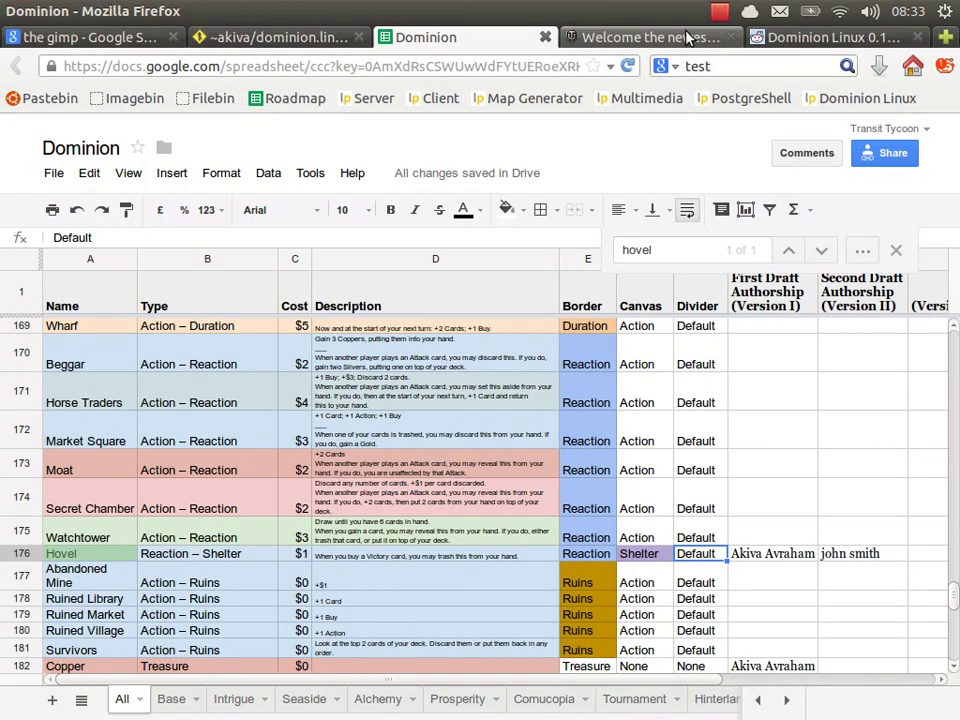
click(435, 69)
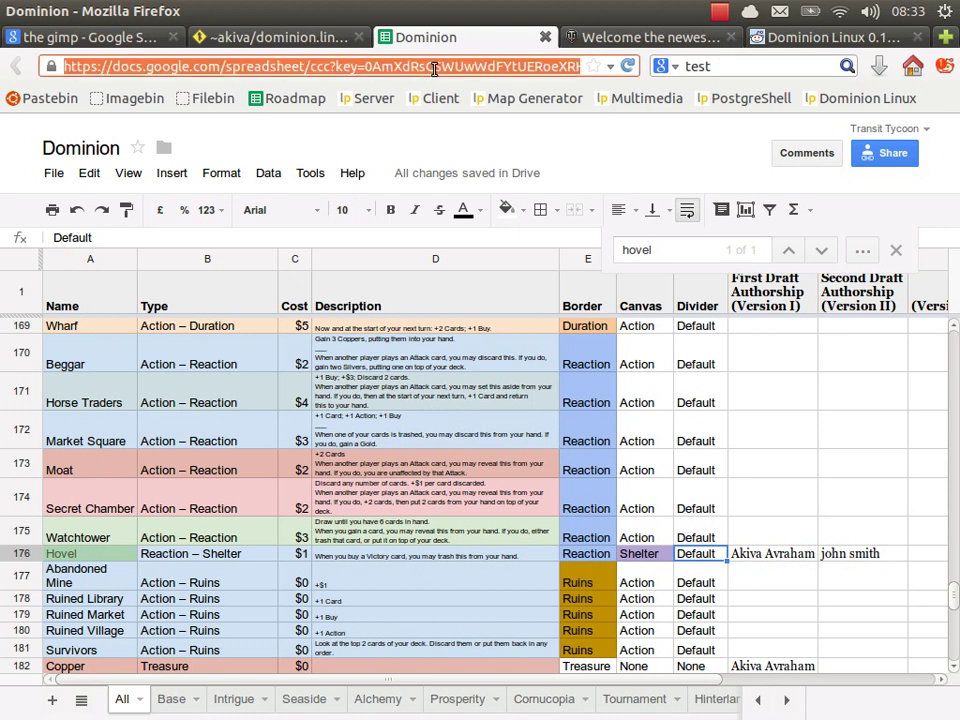
text(wikipaintings.org/)
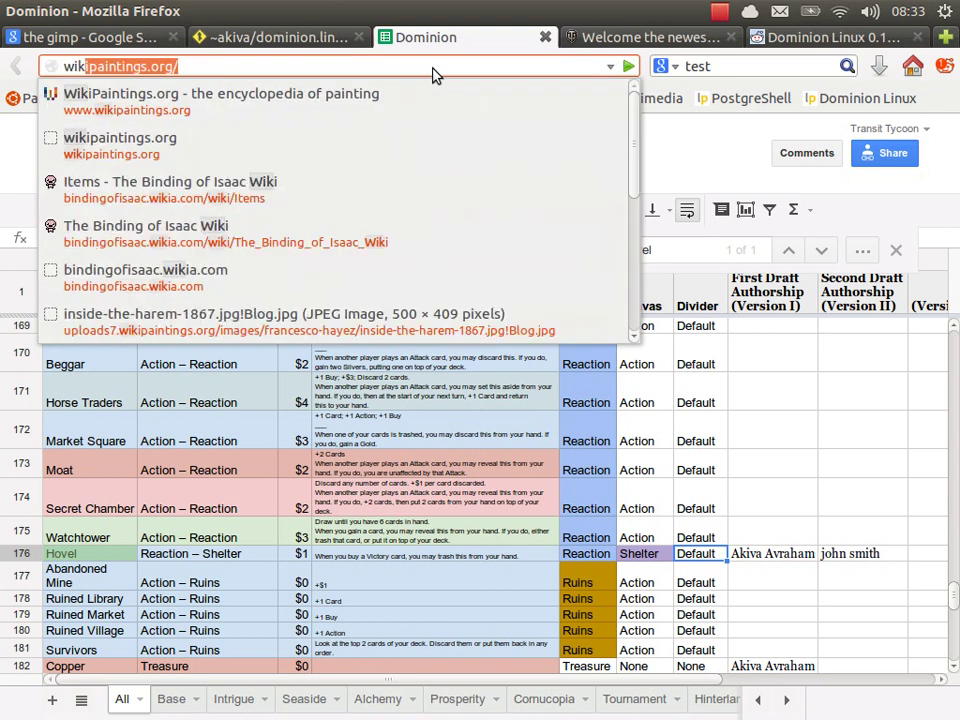
key(Return)
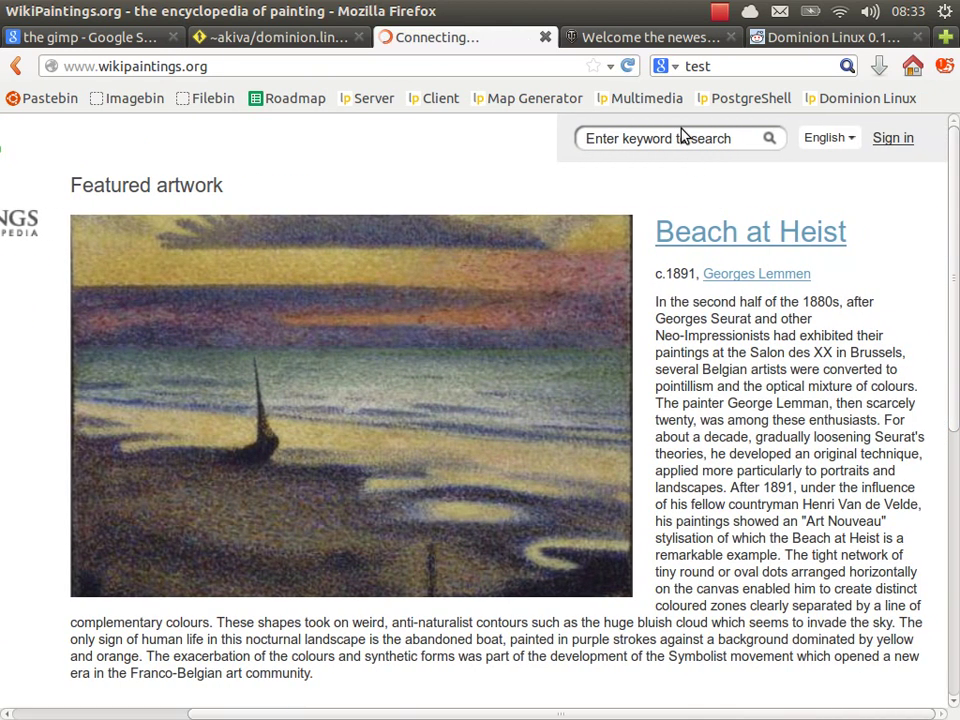
Search WikiPaintings for "Tower" and browse the first page of artworks for a suitable card picture
click(674, 141)
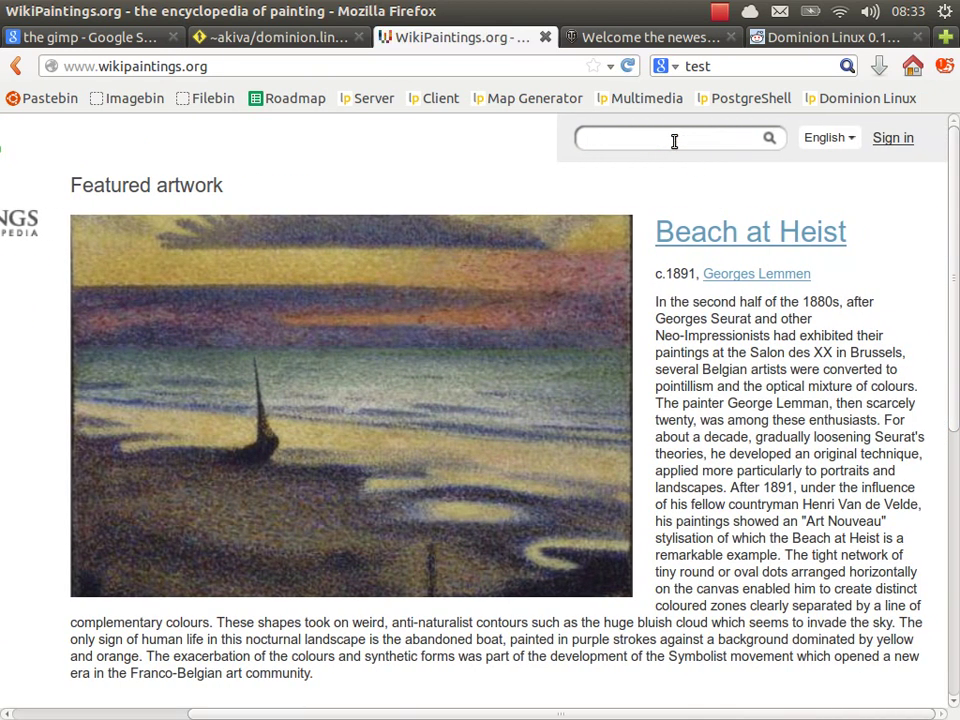
text(Tower)
key(Return)
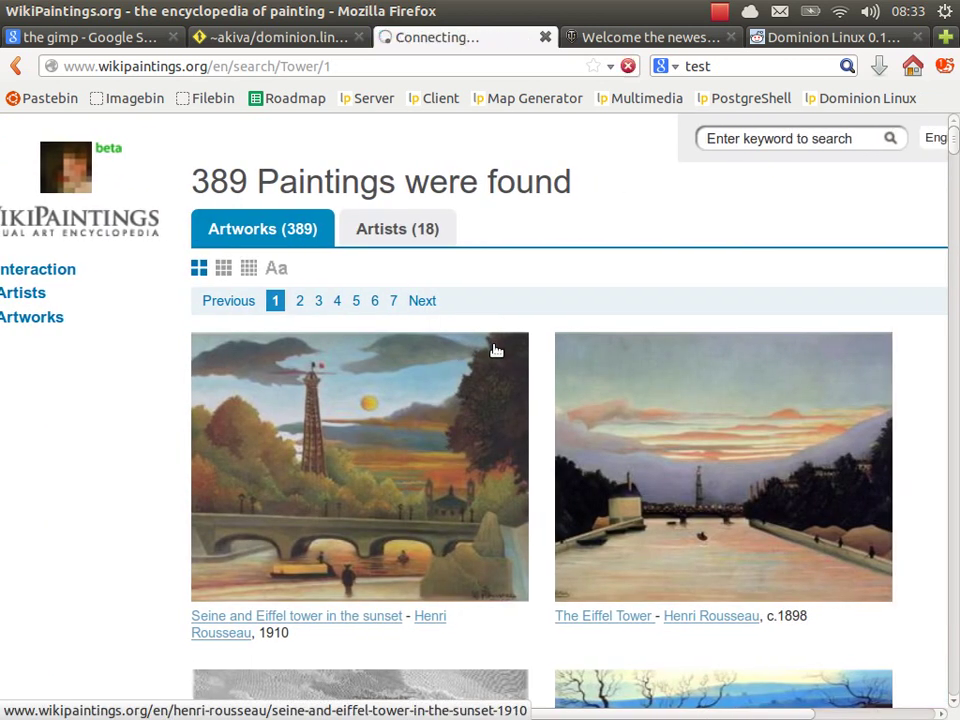
scroll(496, 350, down, 6)
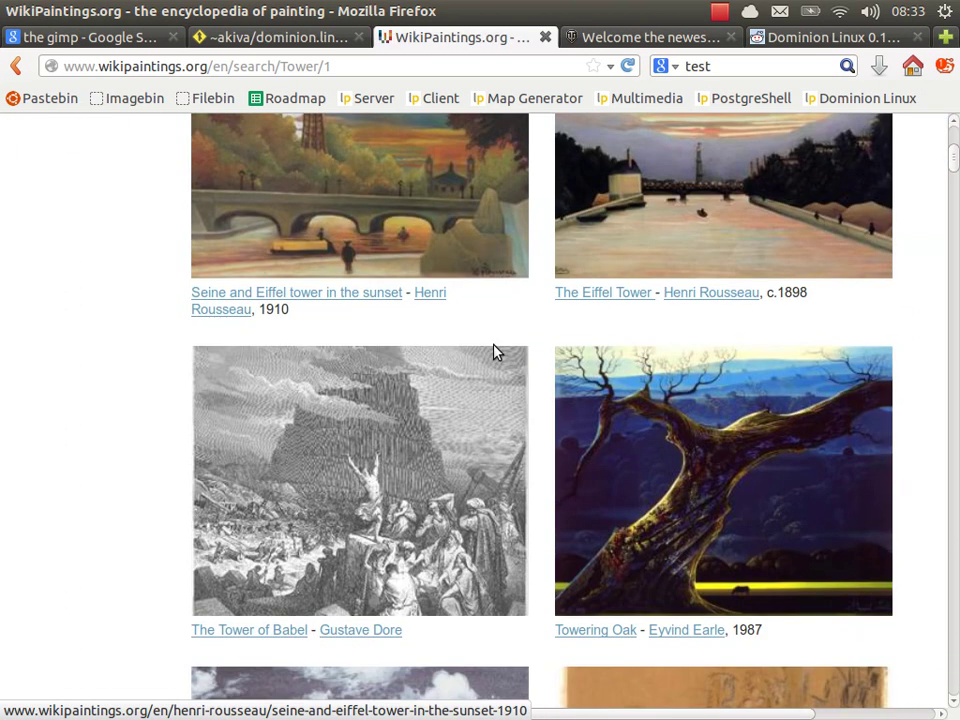
scroll(496, 350, down, 6)
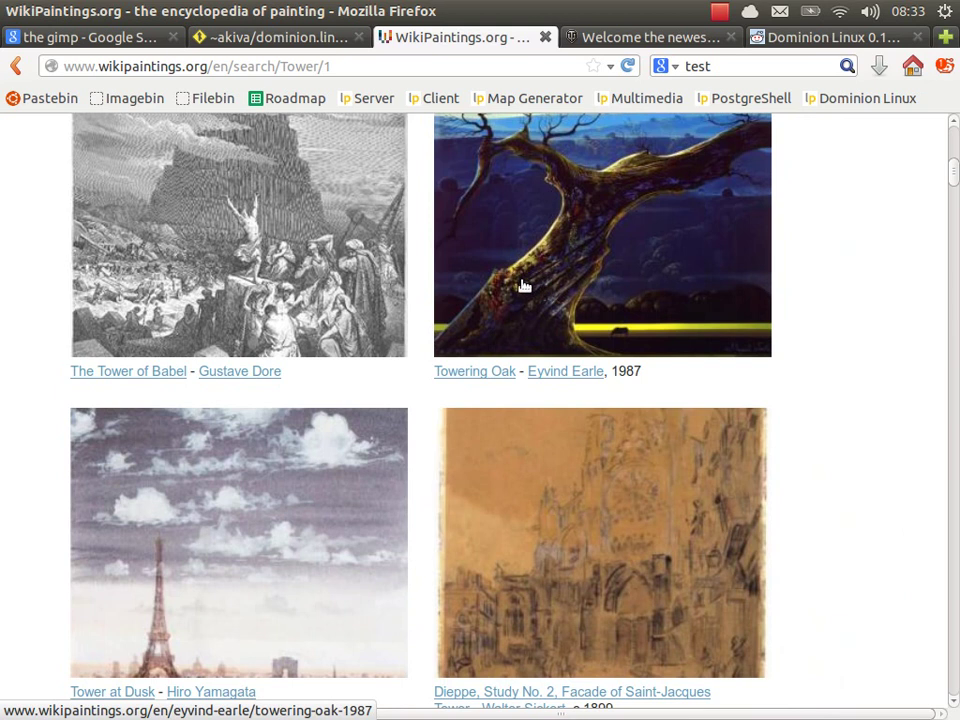
scroll(524, 283, down, 7)
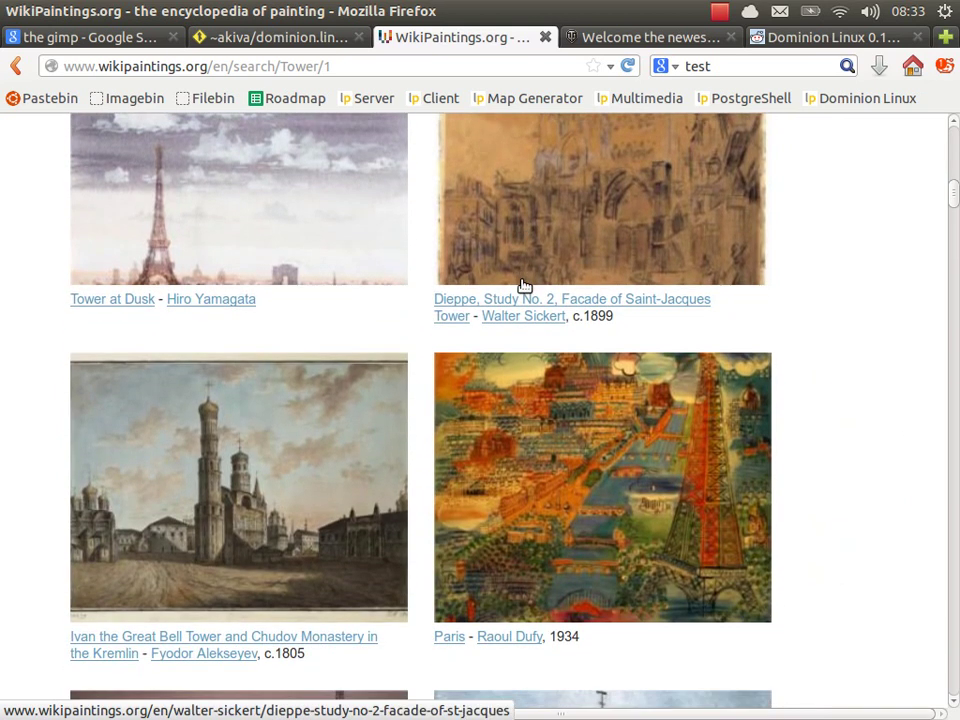
scroll(524, 285, down, 10)
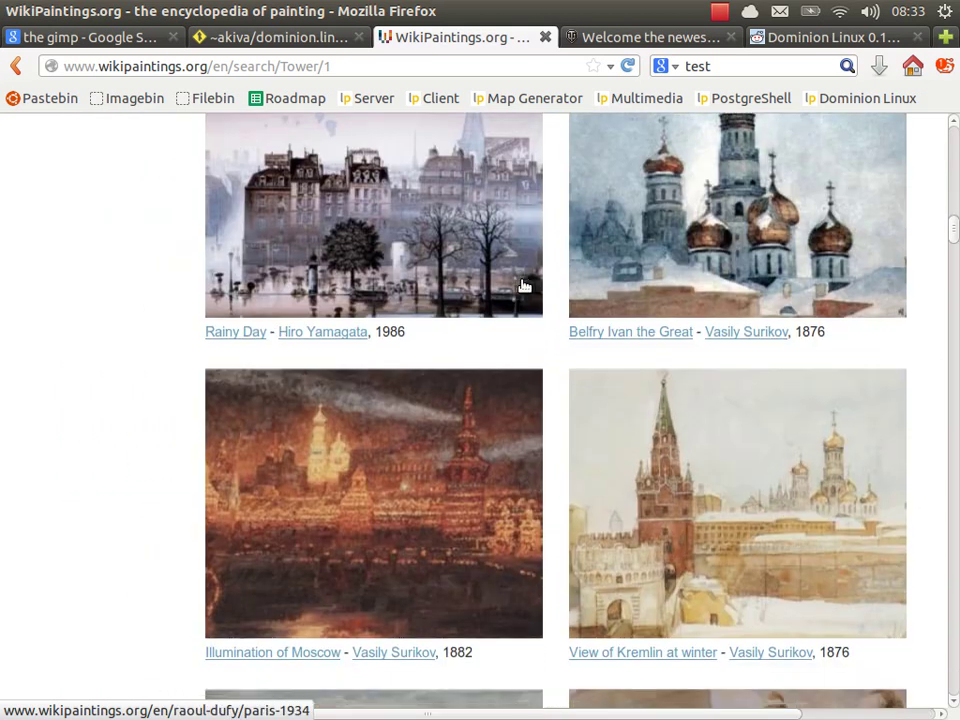
scroll(524, 286, down, 1)
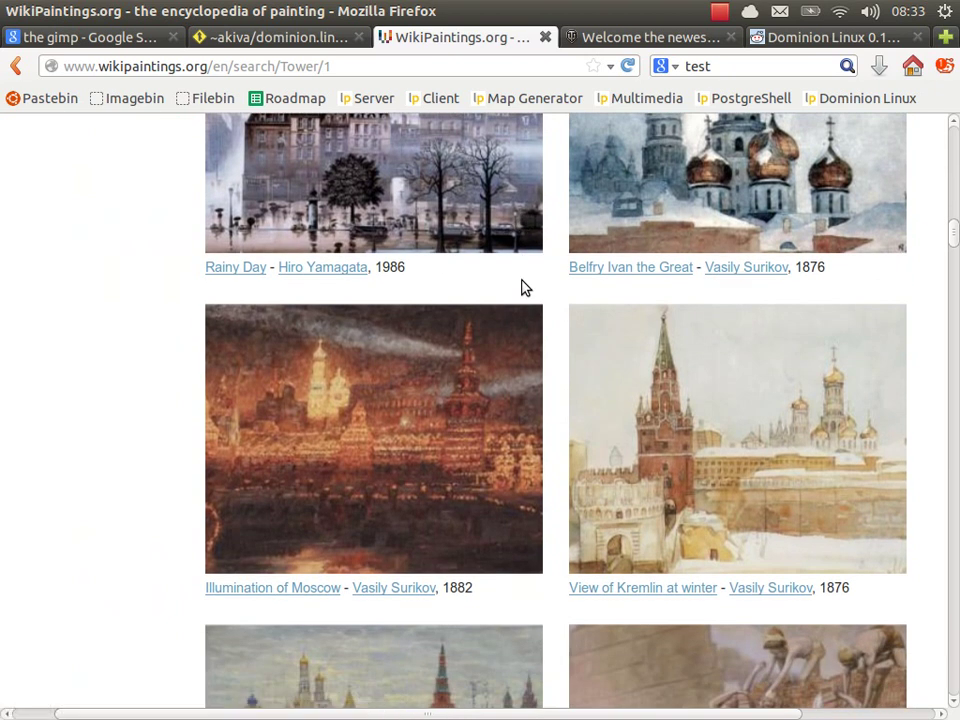
scroll(647, 231, up, 3)
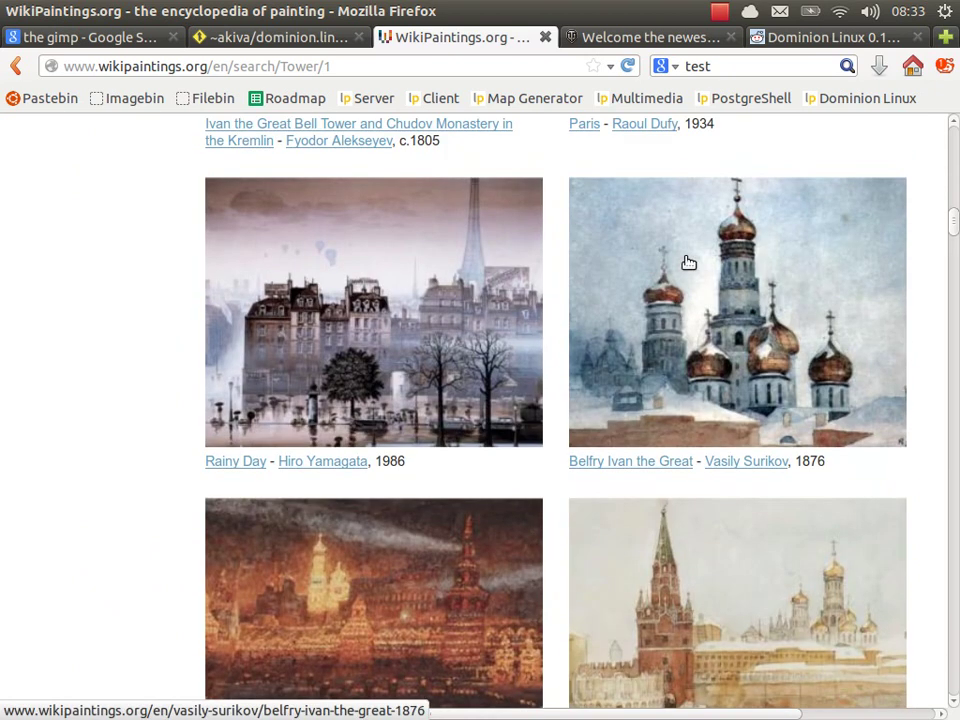
Open the artwork page of Belfry Ivan the Great and check its public domain notice below the image
click(688, 262)
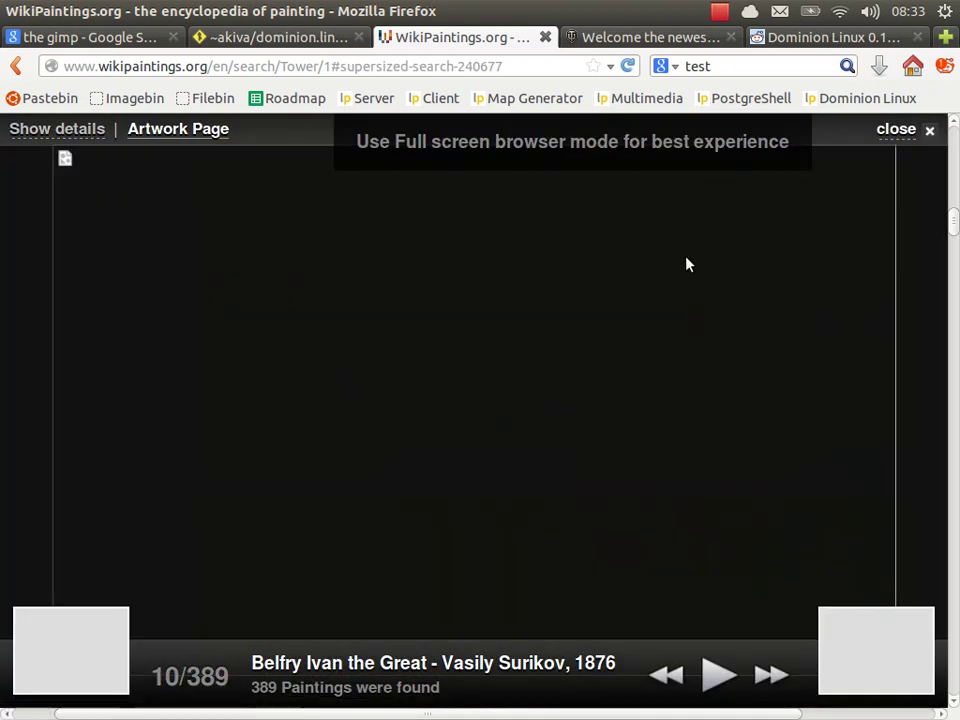
click(15, 66)
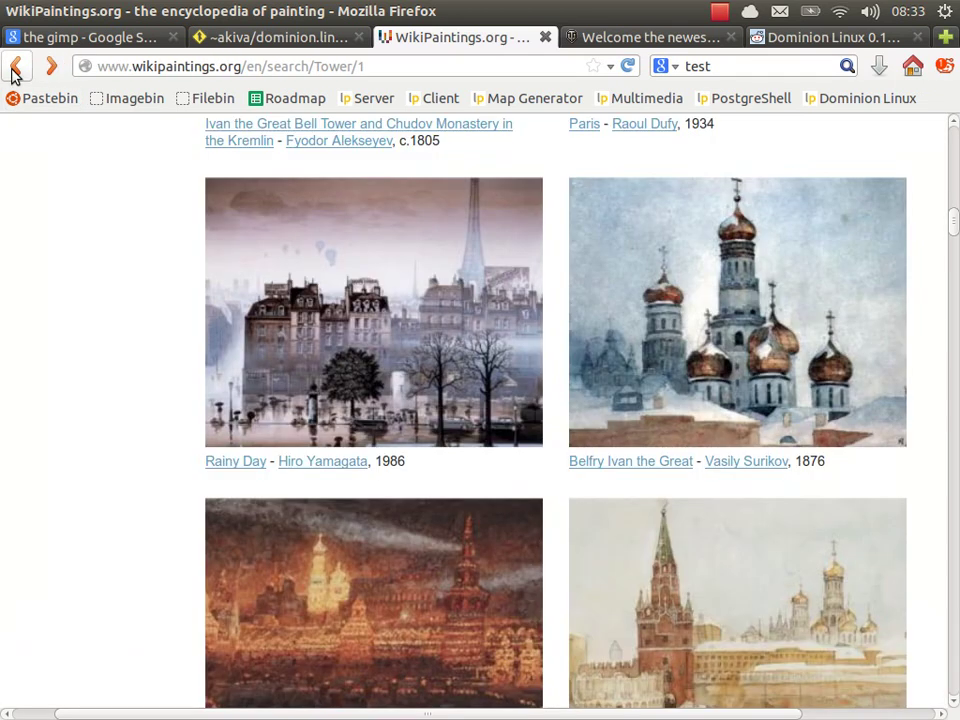
click(636, 463)
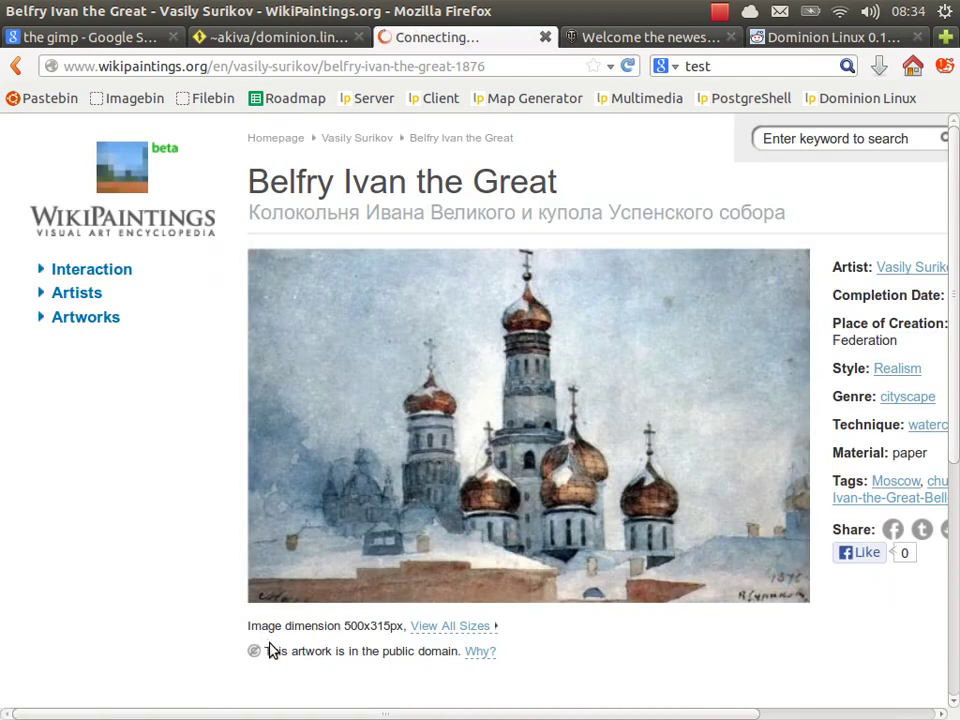
drag(275, 656, 392, 657)
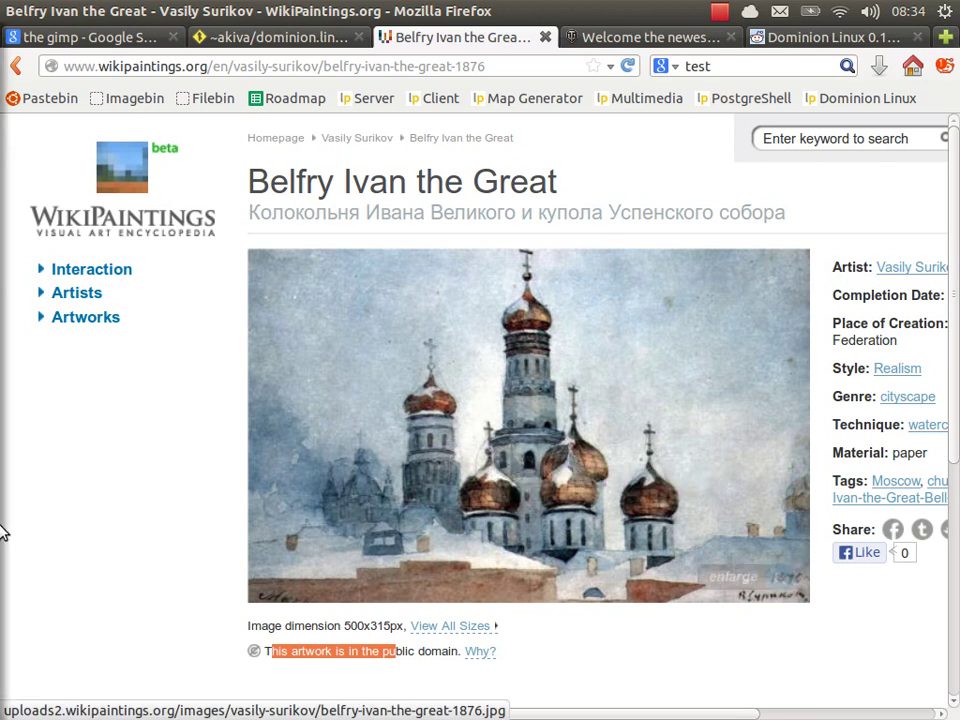
mouse_move(3, 500)
click(30, 478)
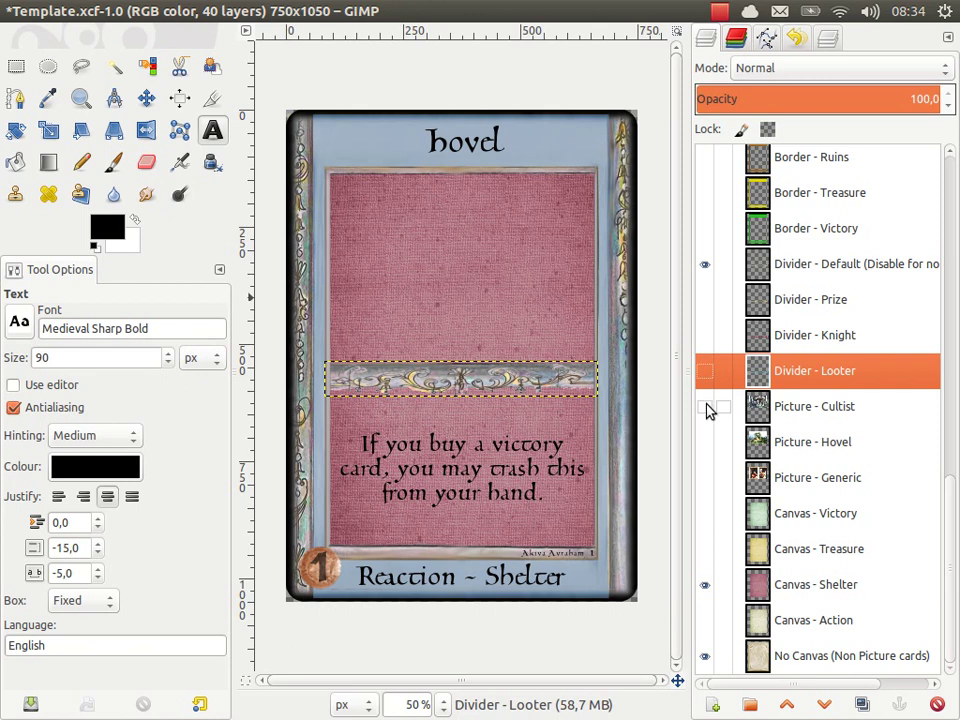
mouse_move(9, 340)
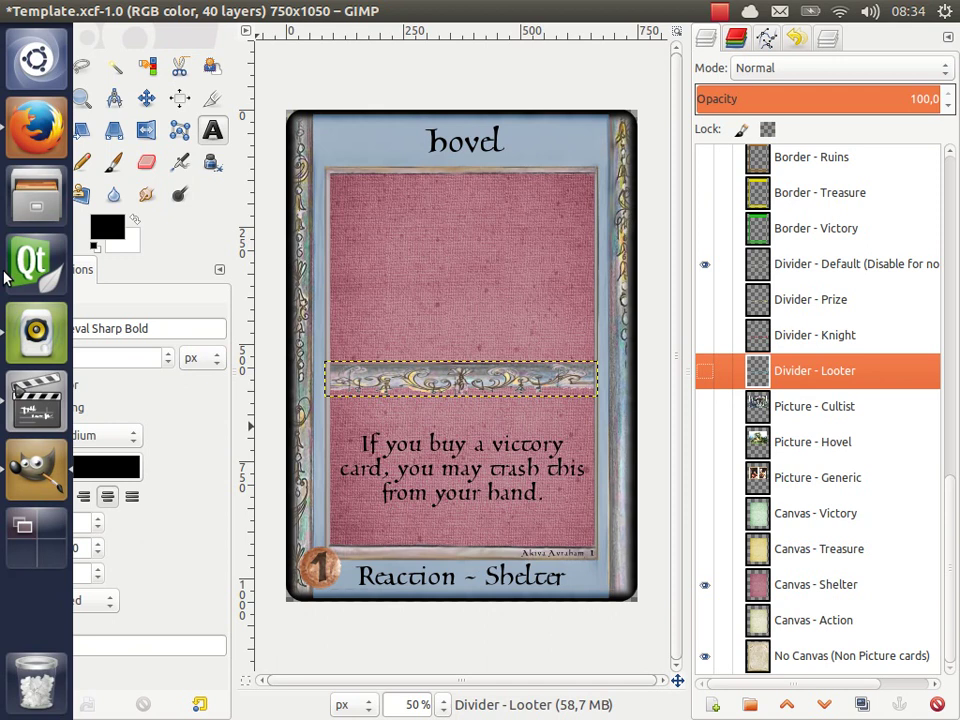
click(30, 128)
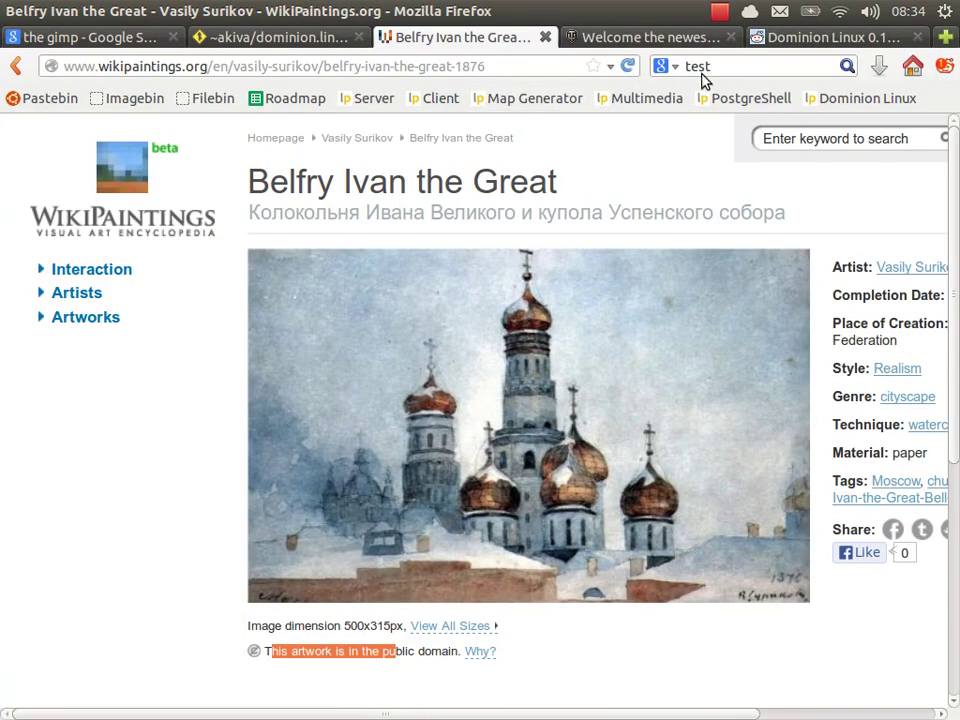
Search Google for "Harem dominion" and enlarge a Harem card from the image results
click(713, 66)
double_click(713, 66)
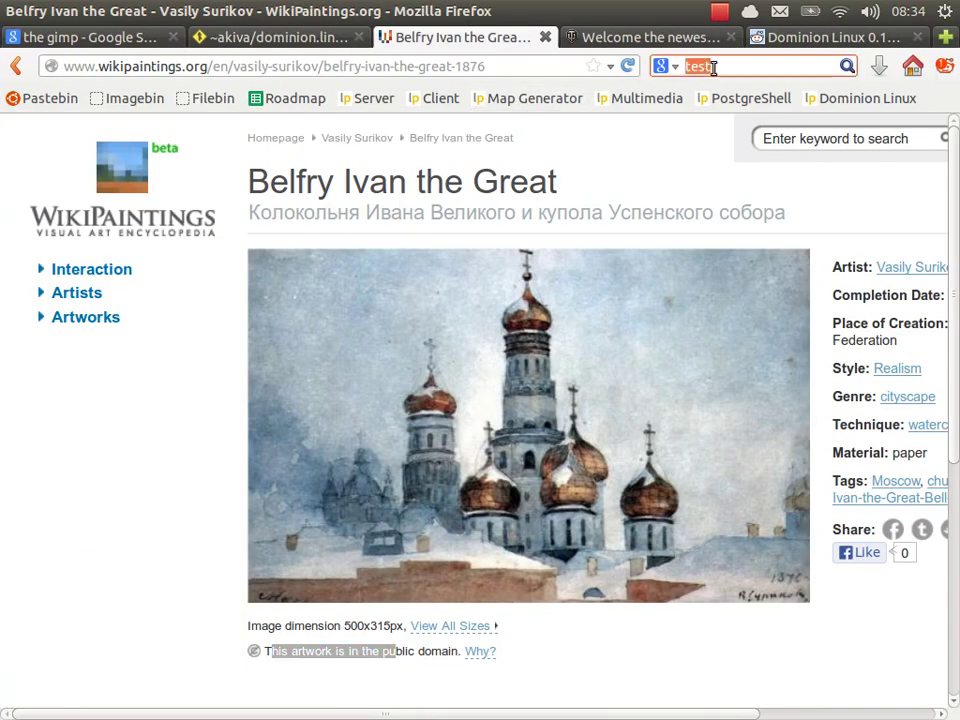
text(Ha)
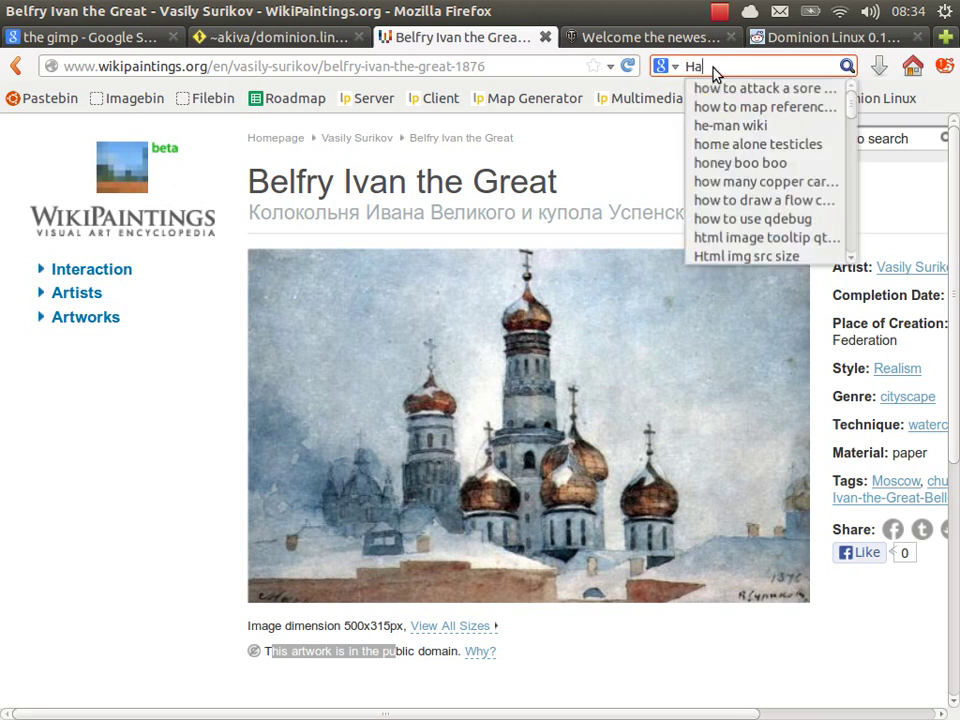
text(rem domin)
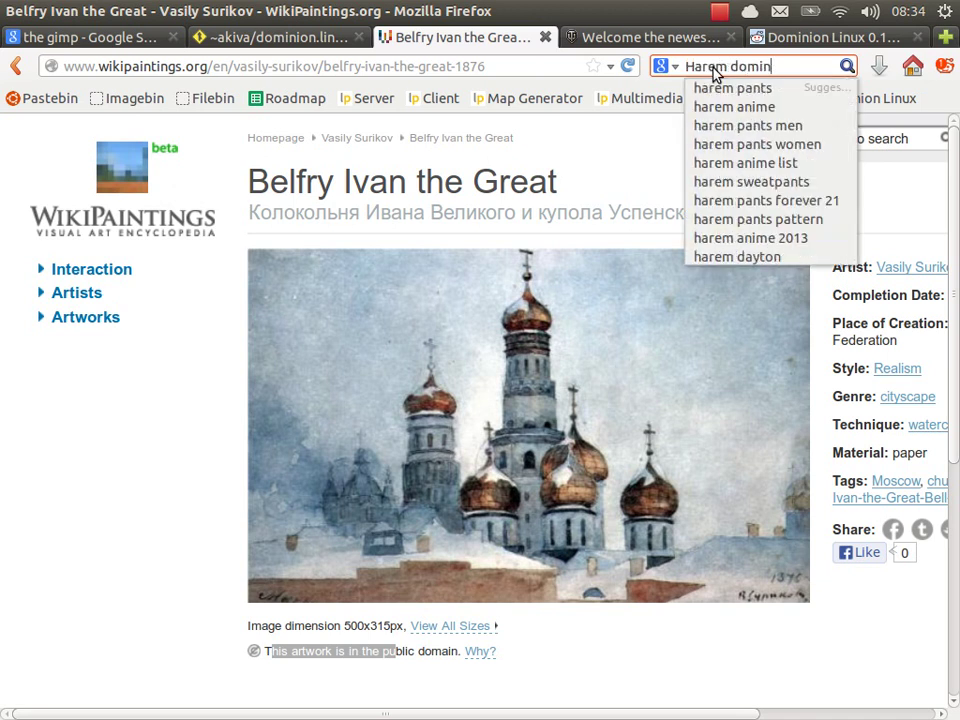
text(ion)
key(Return)
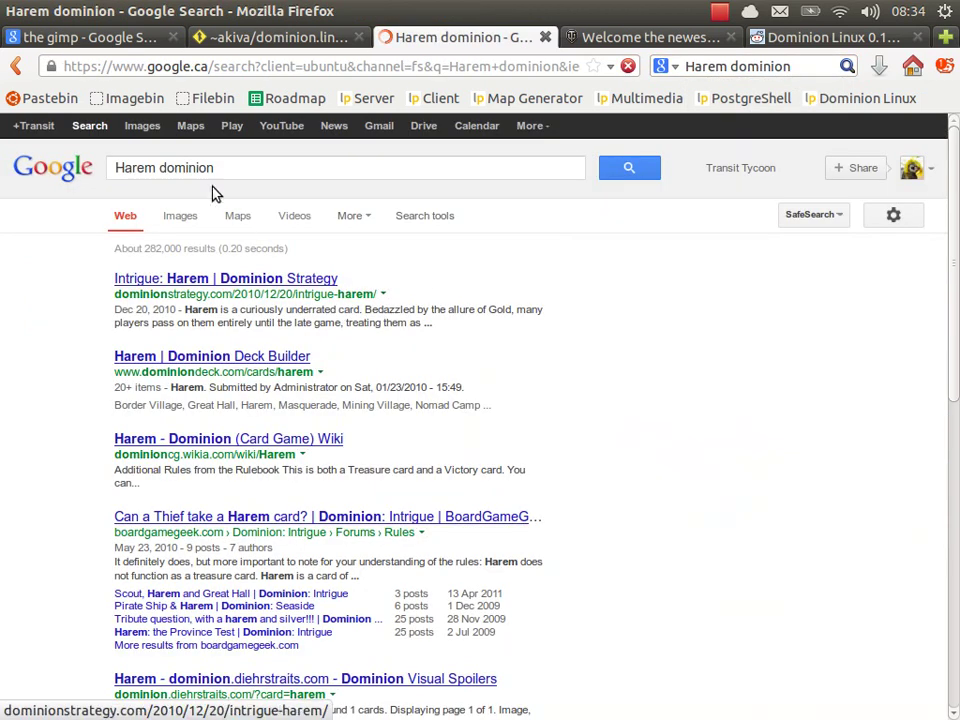
click(143, 126)
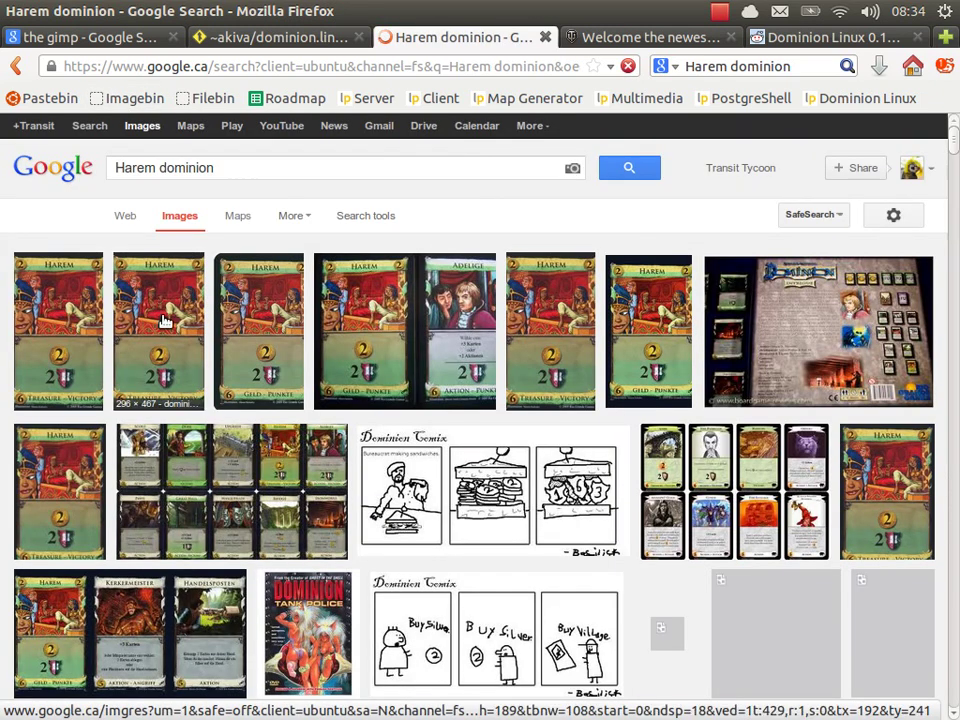
click(163, 318)
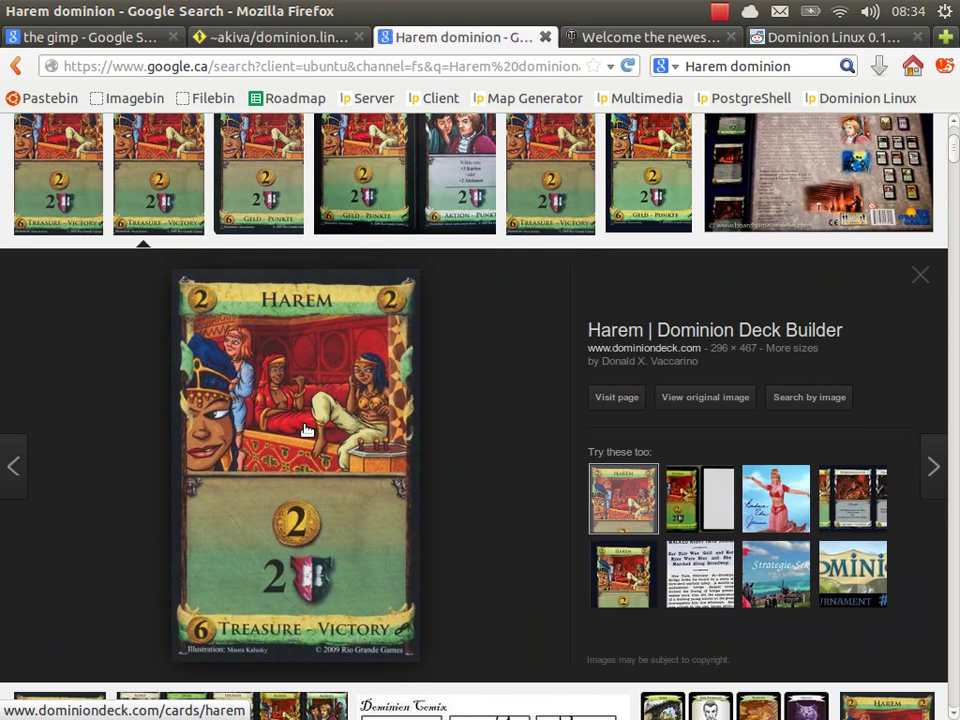
Switch to the file manager, go to the Cards folder in Dominion Linux/trunk, and view Harem.png
click(818, 37)
click(690, 38)
mouse_move(5, 185)
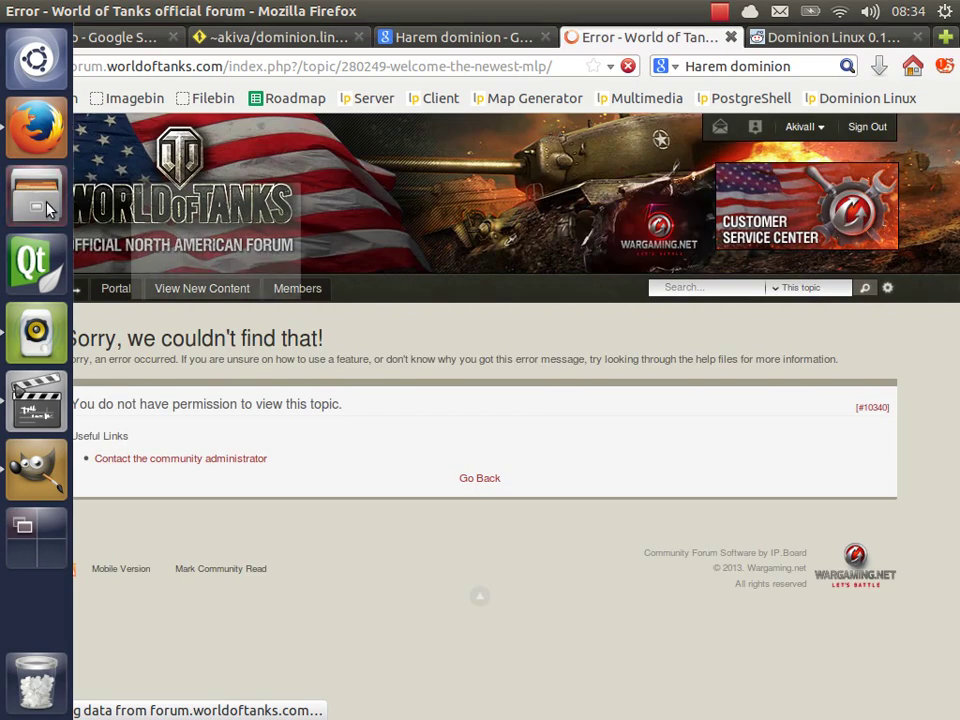
click(45, 207)
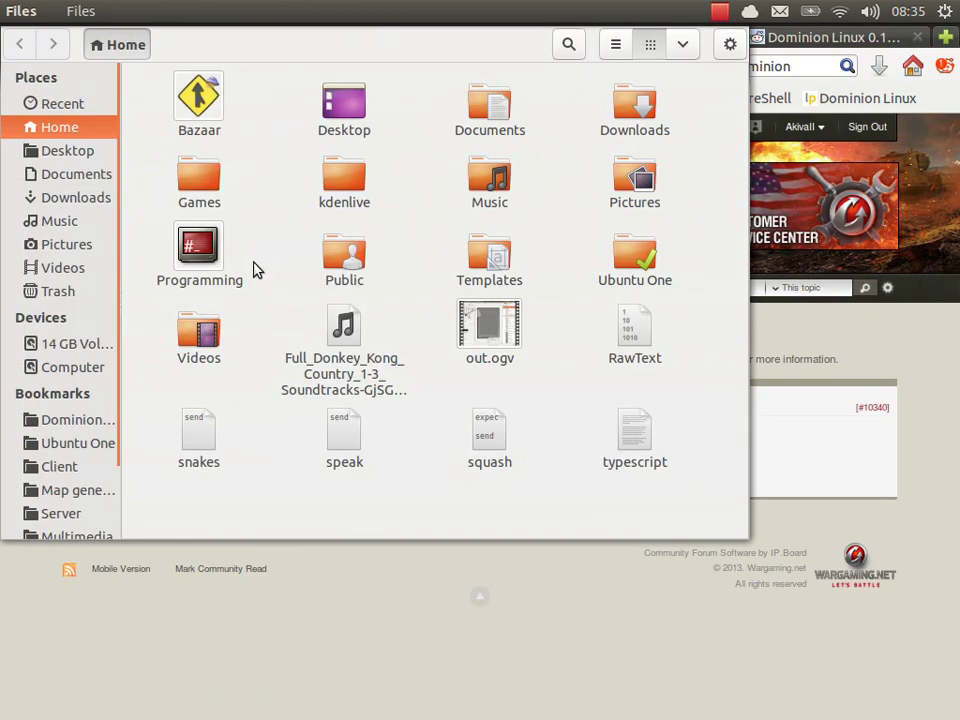
click(64, 420)
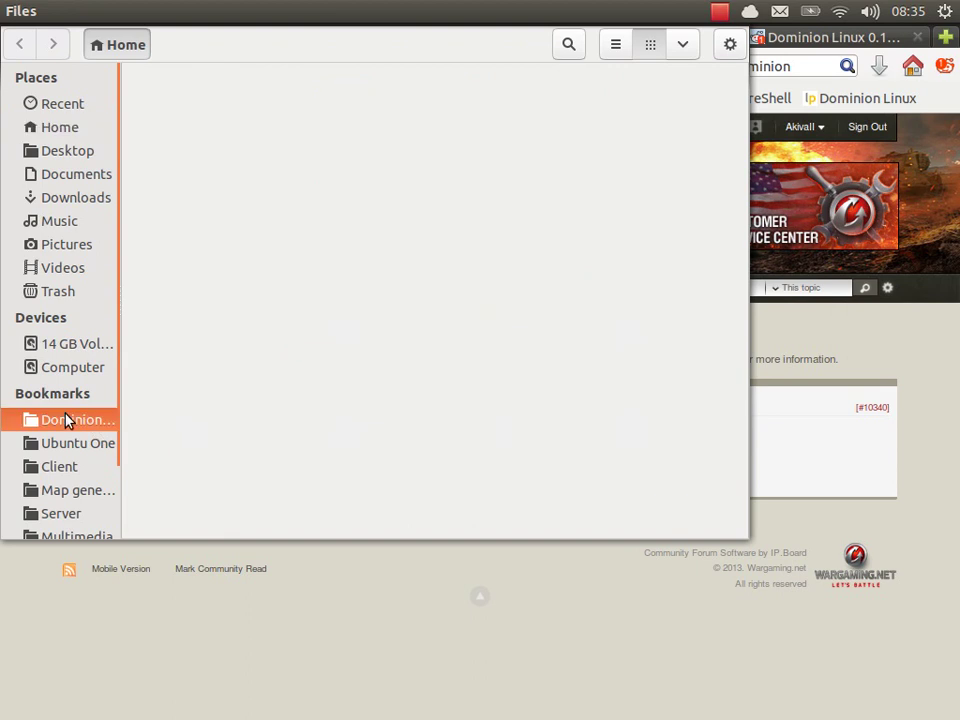
double_click(340, 95)
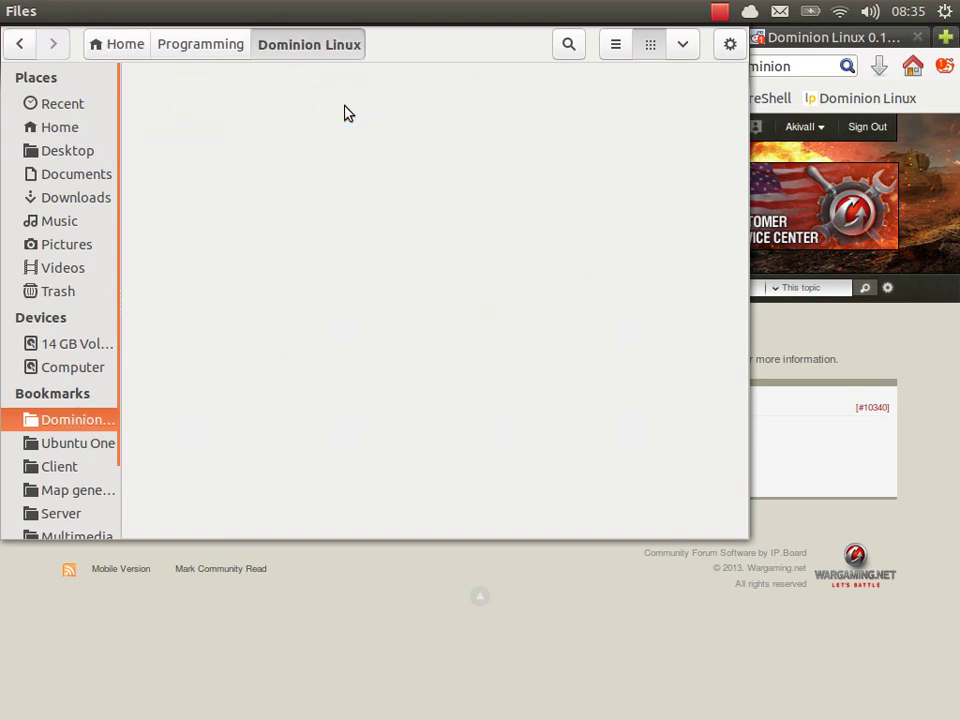
double_click(193, 101)
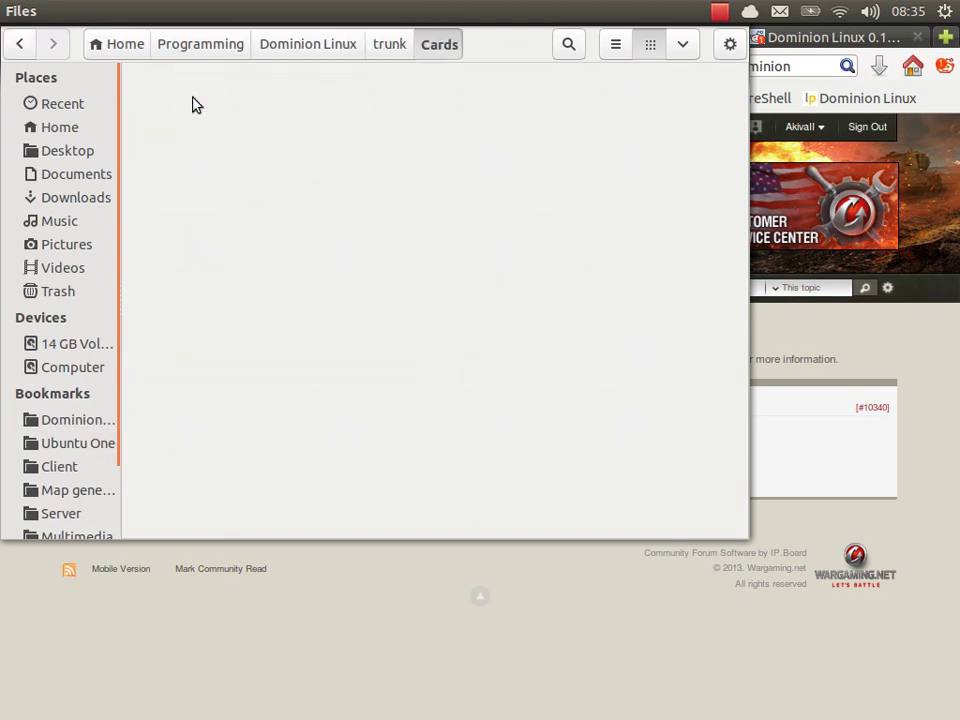
click(640, 192)
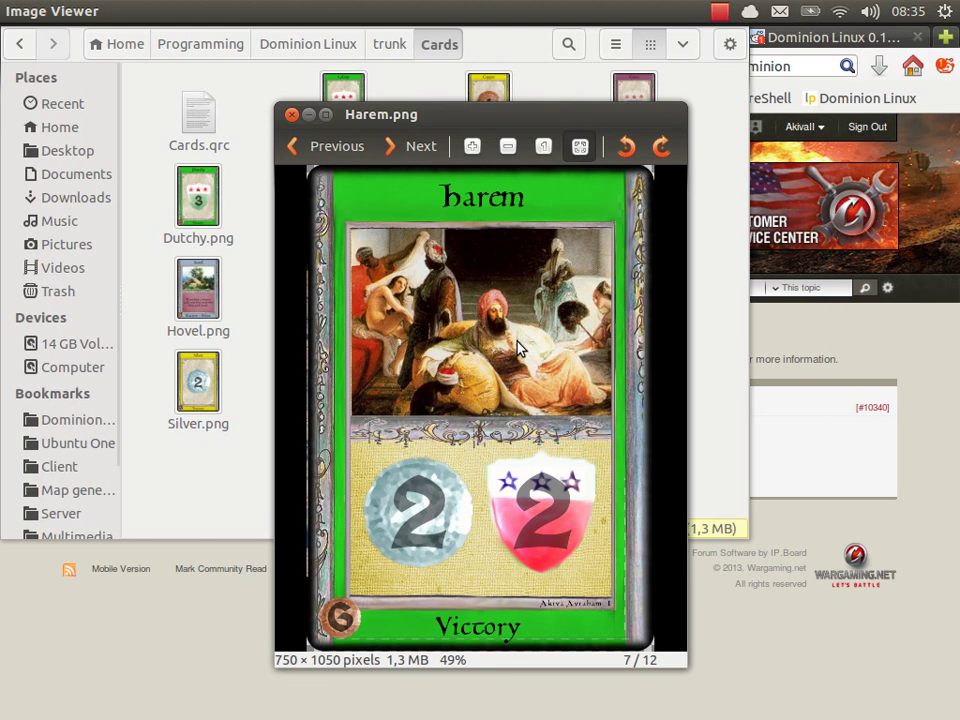
click(291, 116)
Switch back to GIMP and select the Picture - Hovel layer of the card template
mouse_move(24, 205)
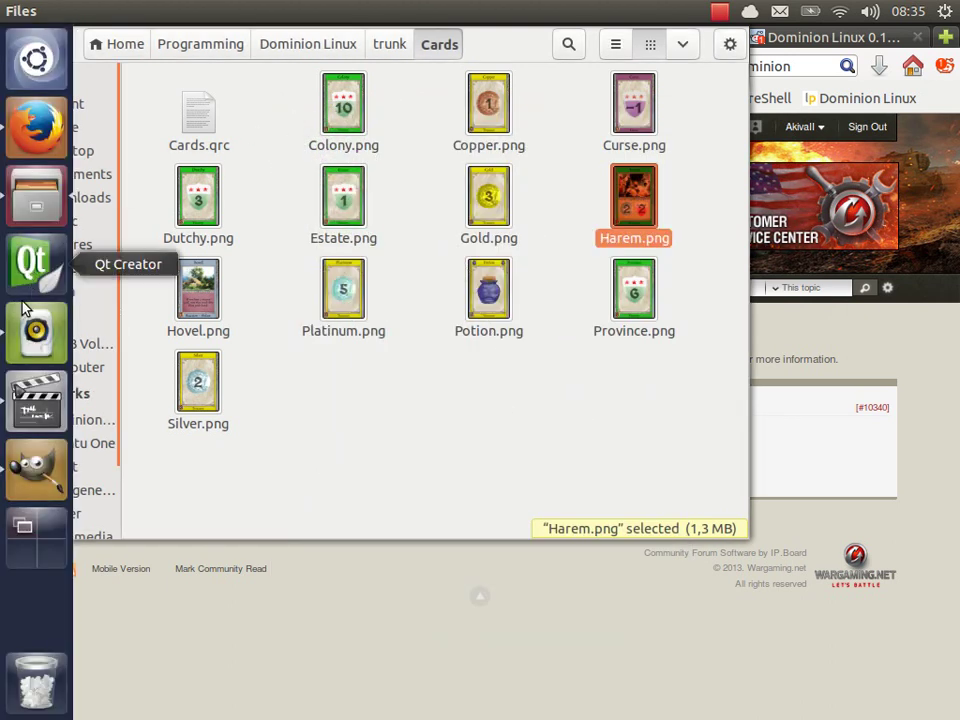
click(36, 467)
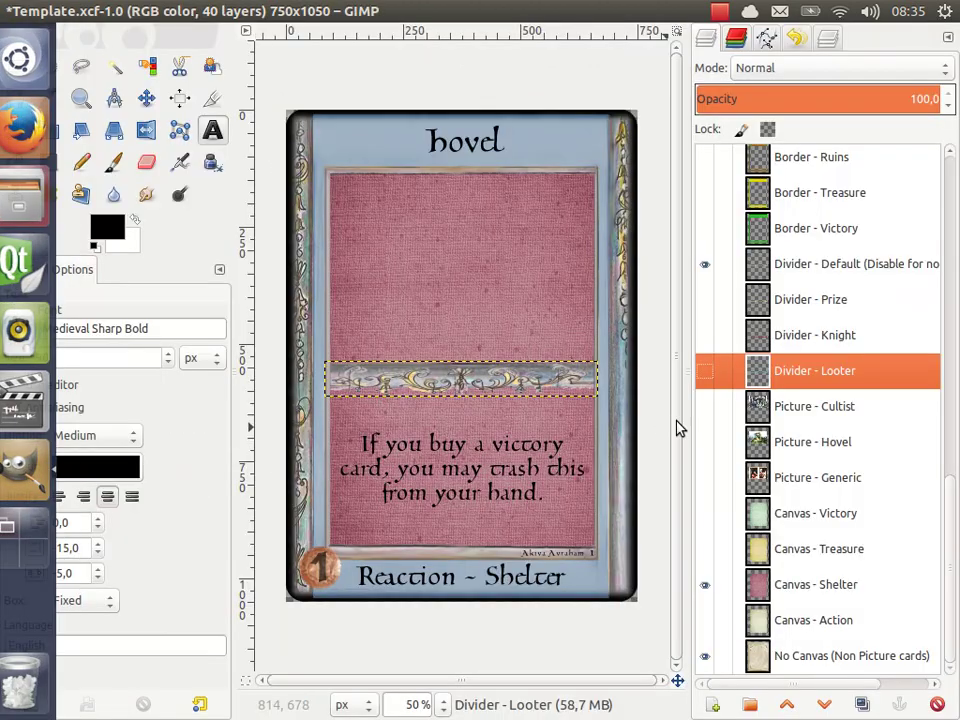
click(737, 447)
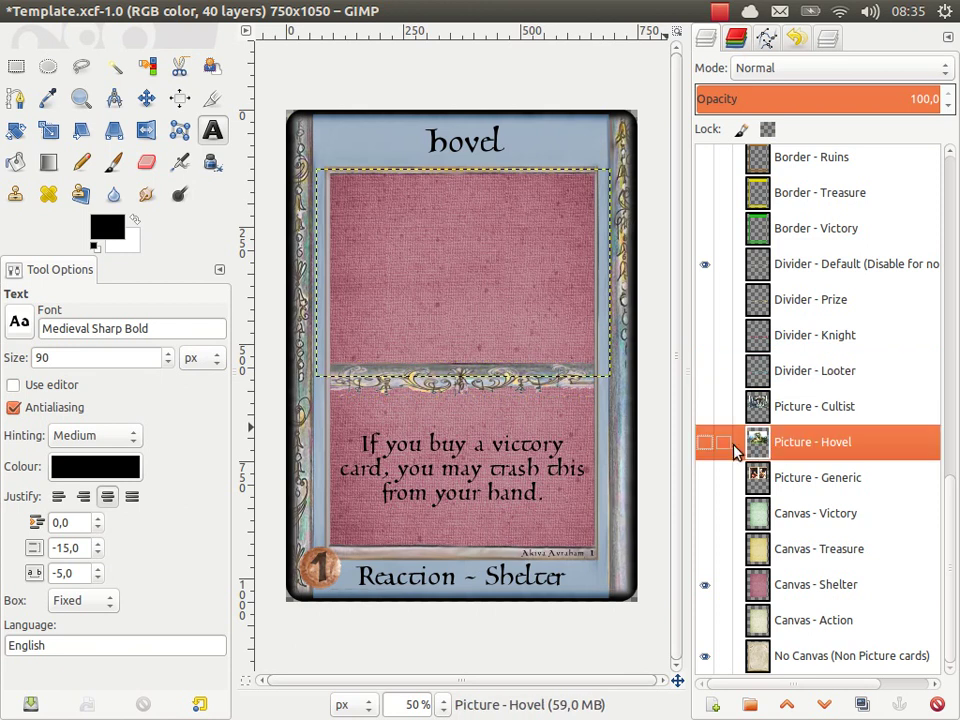
Make the Picture - Hovel layer visible on the card
click(705, 442)
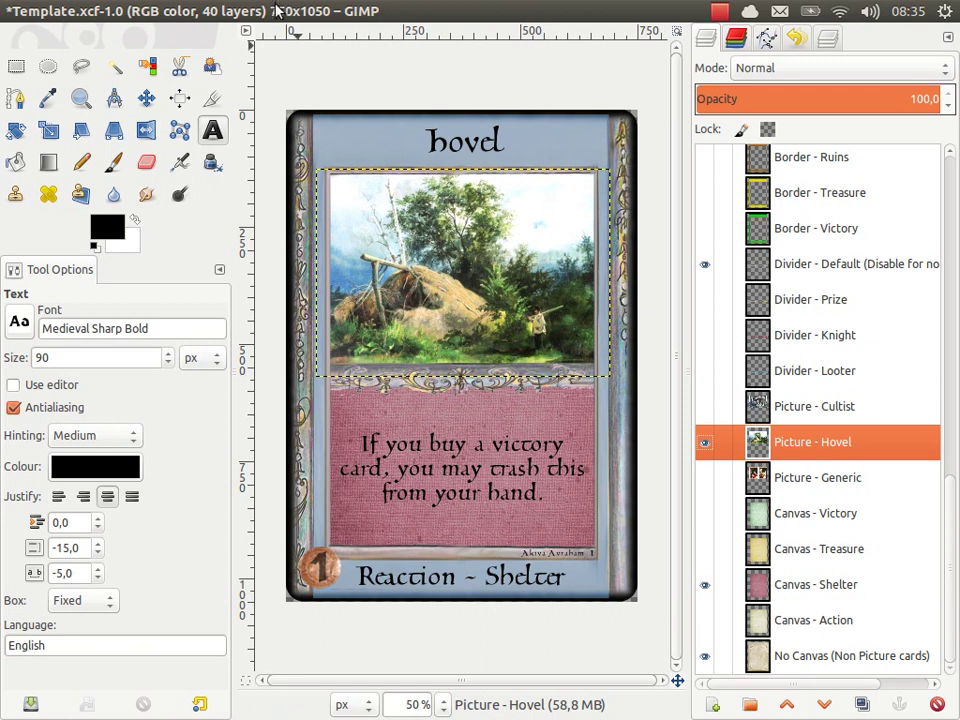
Try Brightness-Contrast on the Hovel picture, testing contrast 30, 70 and 50 and brightness 20 and -20, and cancel the adjustment
click(352, 9)
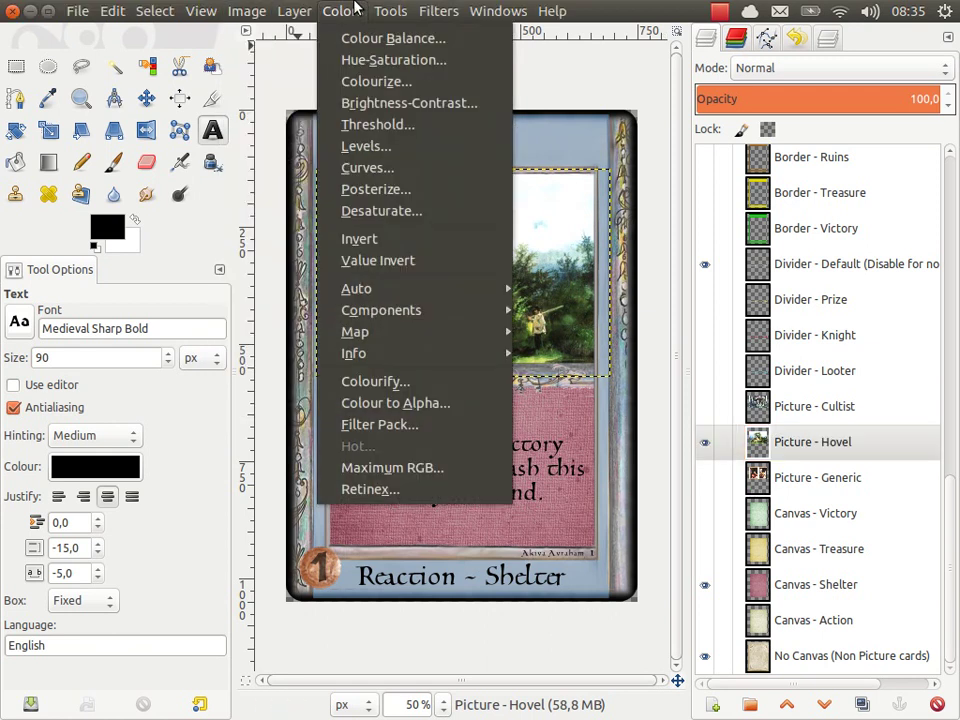
click(352, 10)
click(349, 11)
click(338, 11)
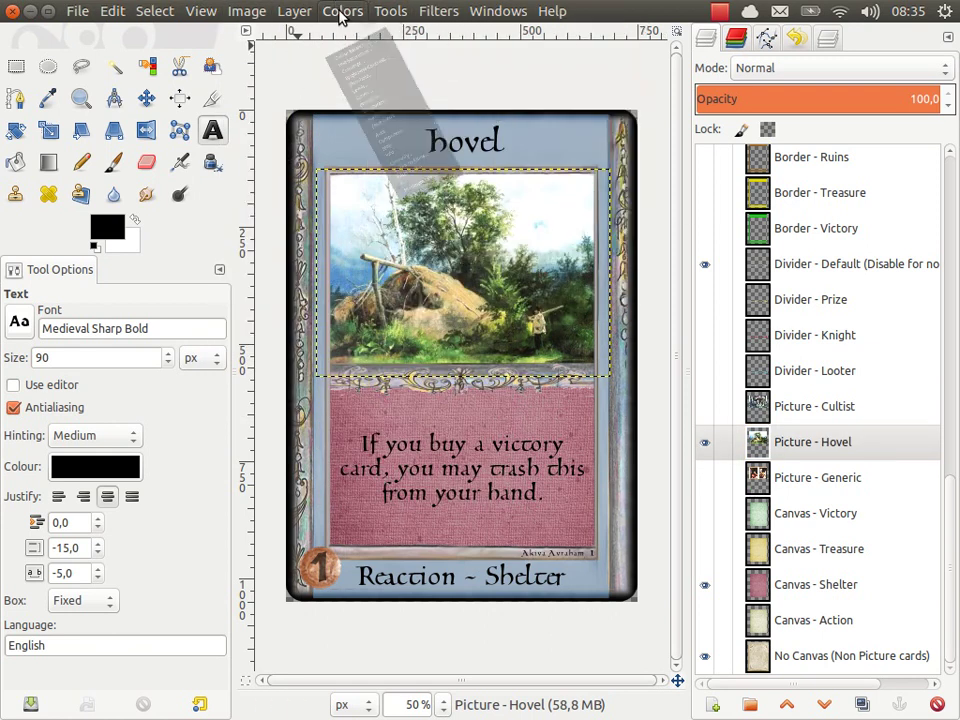
click(338, 11)
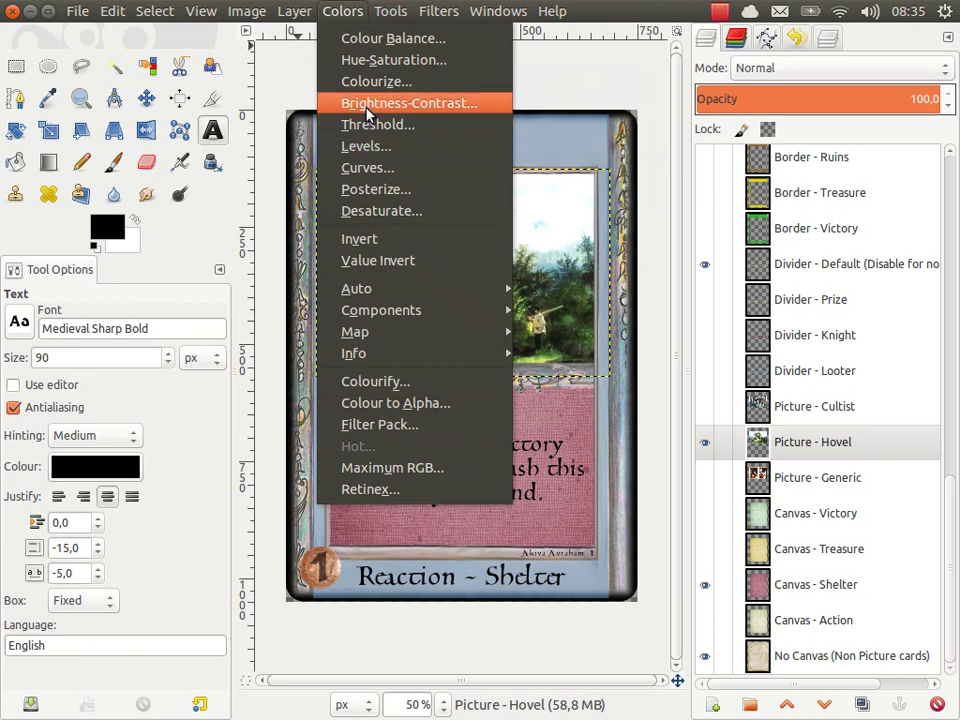
click(366, 106)
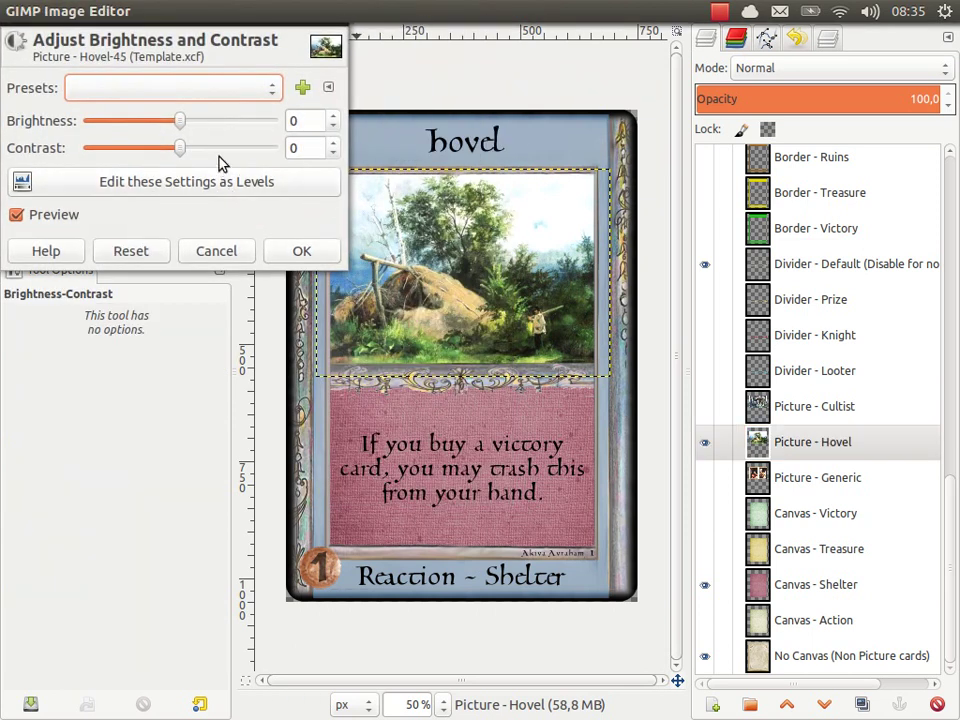
scroll(221, 150, up, 3)
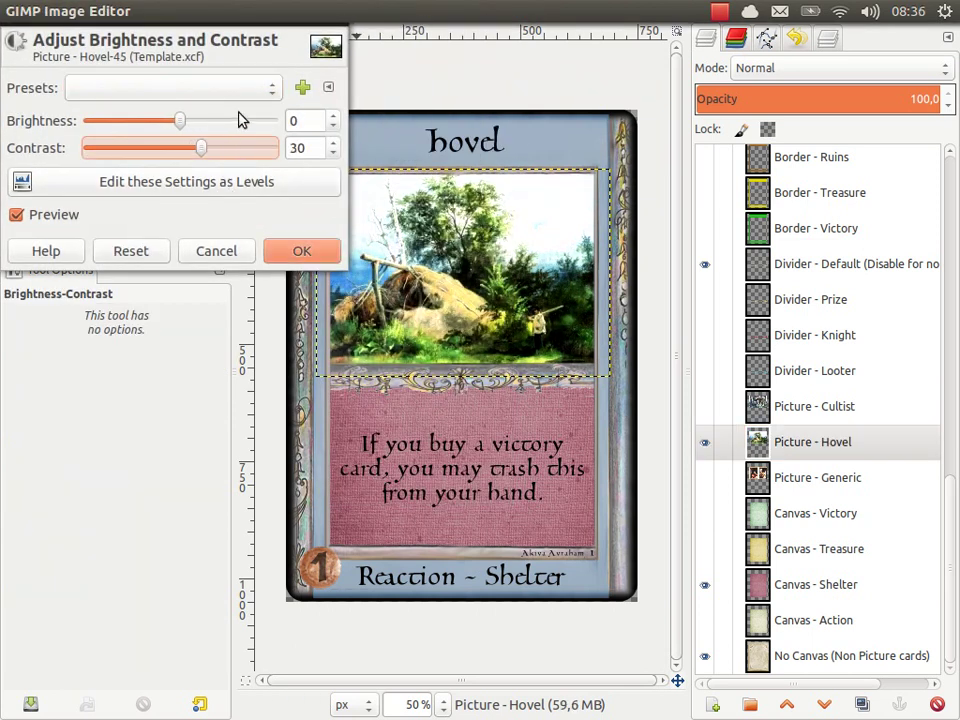
scroll(248, 150, up, 4)
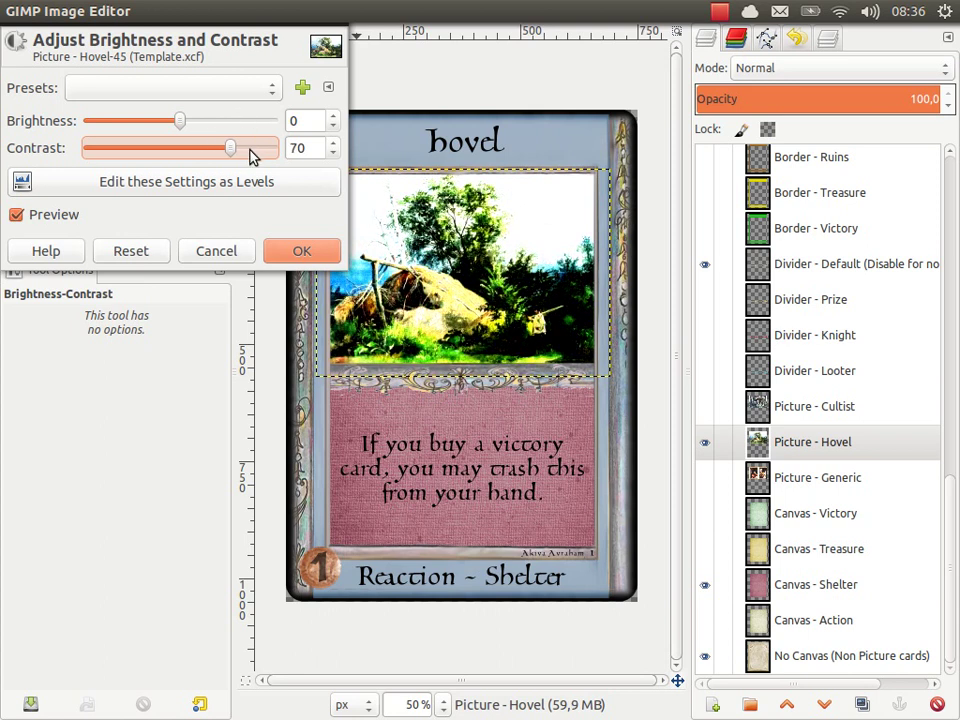
scroll(193, 155, down, 2)
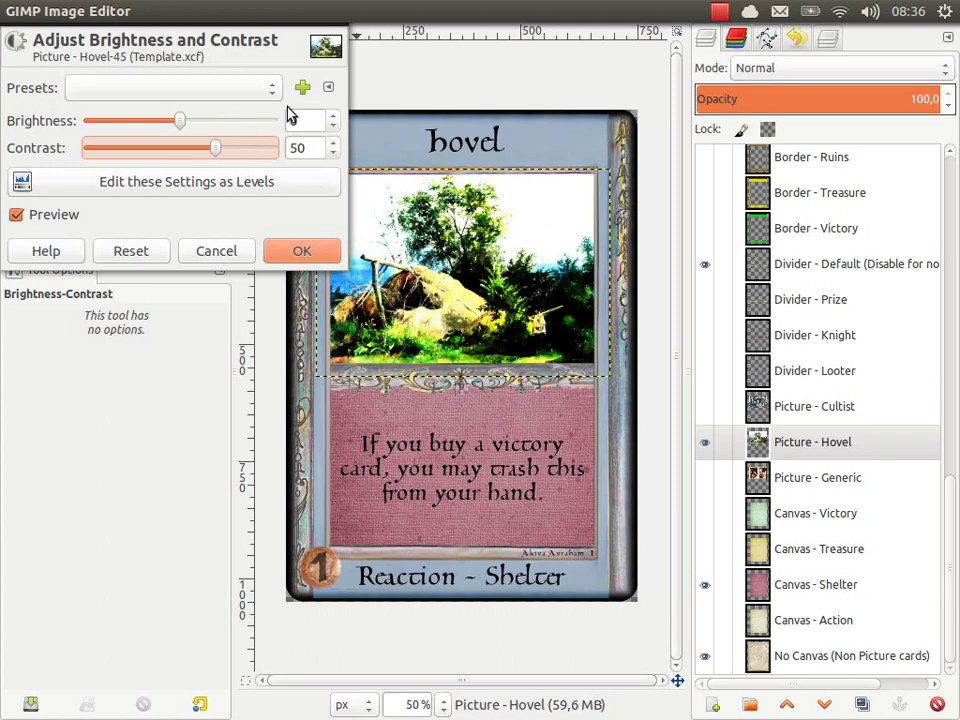
scroll(248, 132, up, 1)
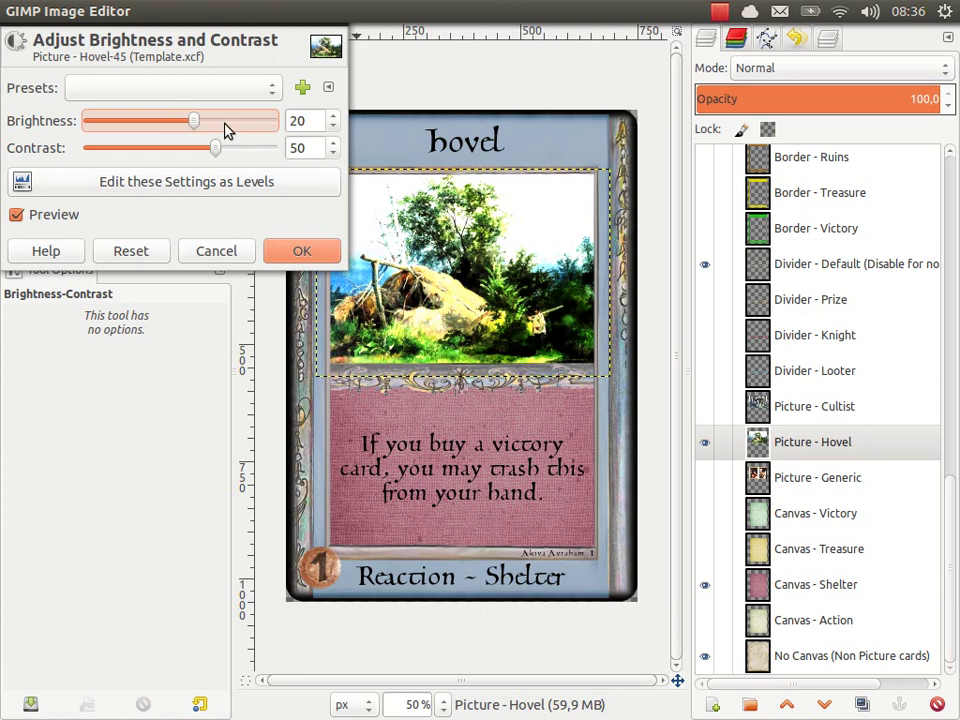
scroll(128, 122, down, 4)
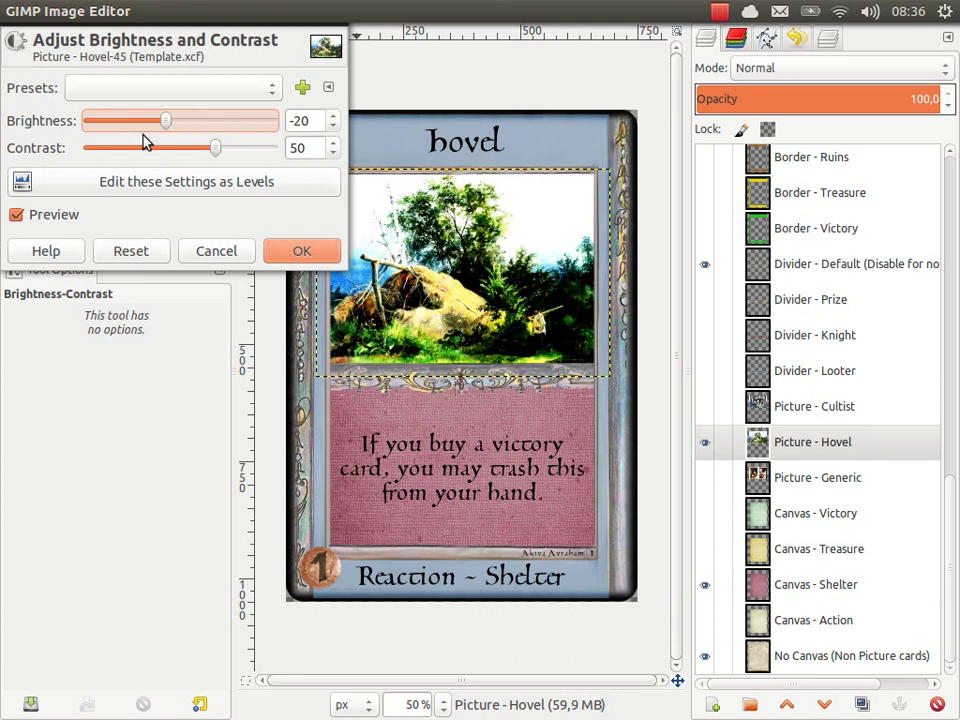
scroll(138, 157, down, 5)
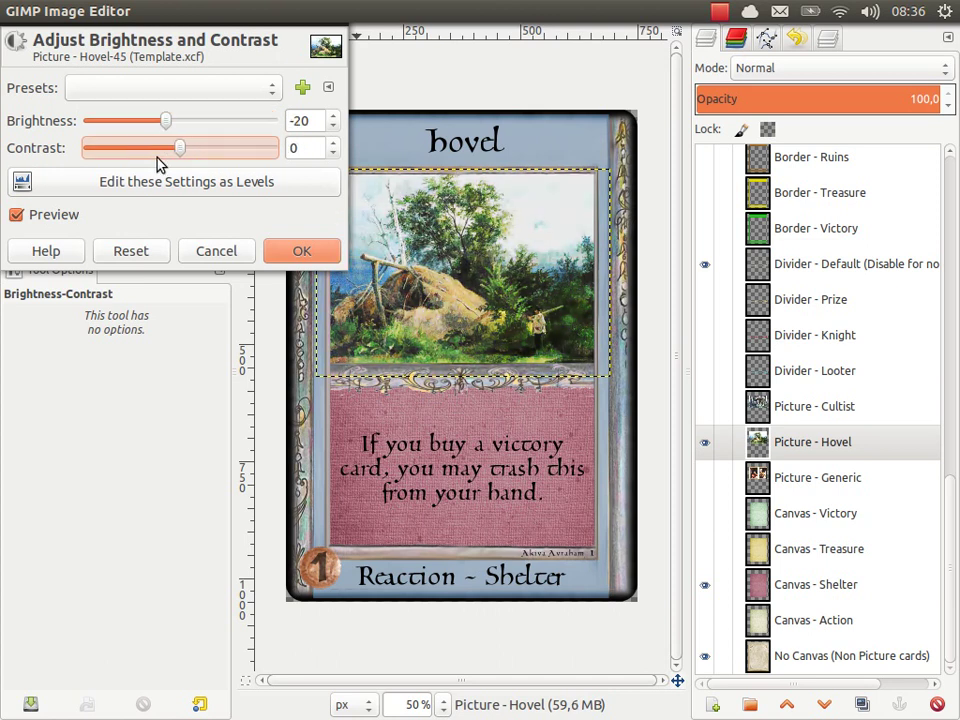
click(240, 261)
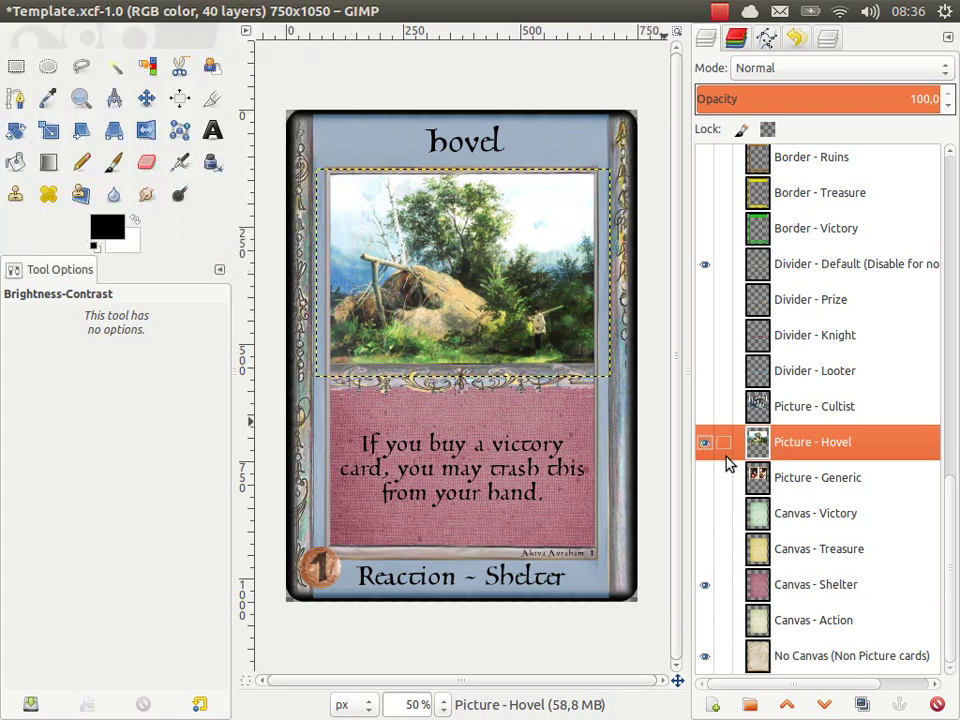
Preview the Picture - Cultist layer on the card and hide it again
click(704, 408)
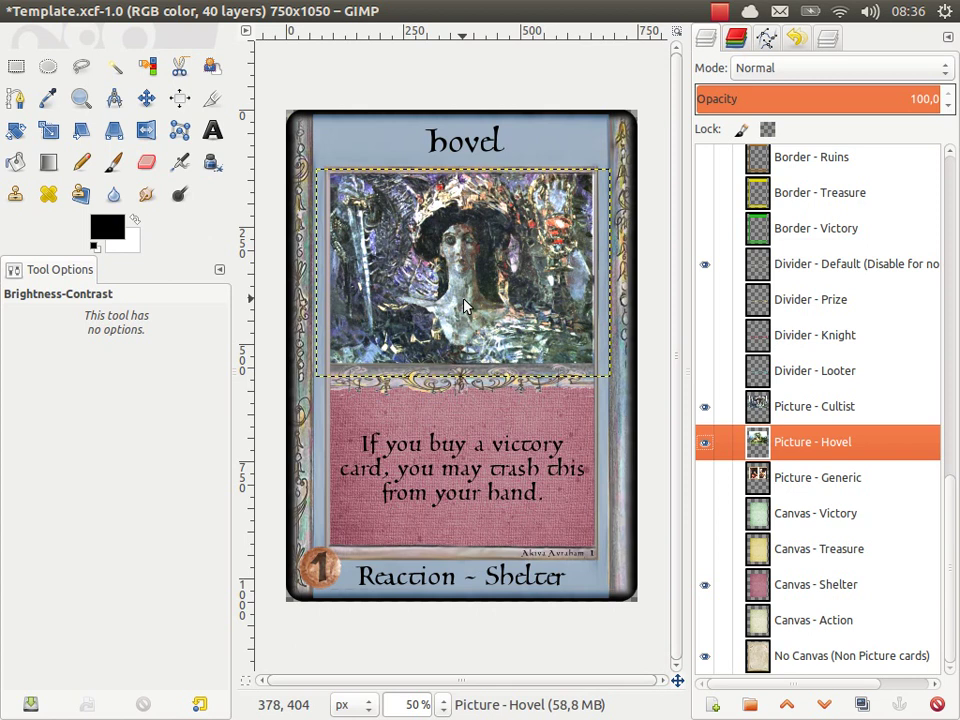
click(705, 408)
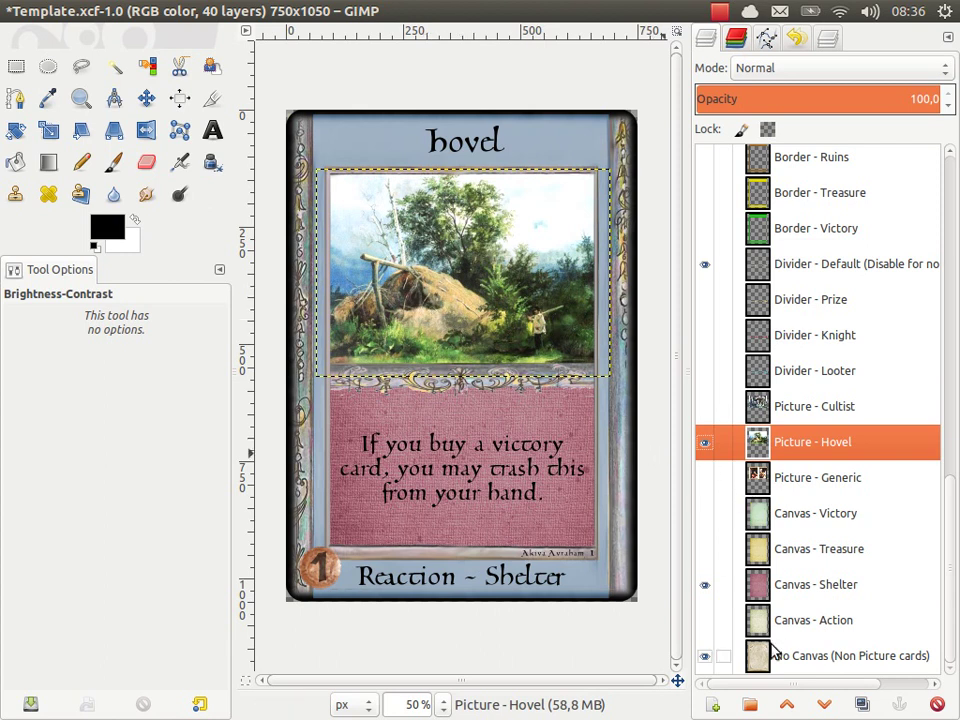
Export the finished card as Hovel.png in the Cards folder, replacing the existing file and keeping the default PNG options
click(72, 8)
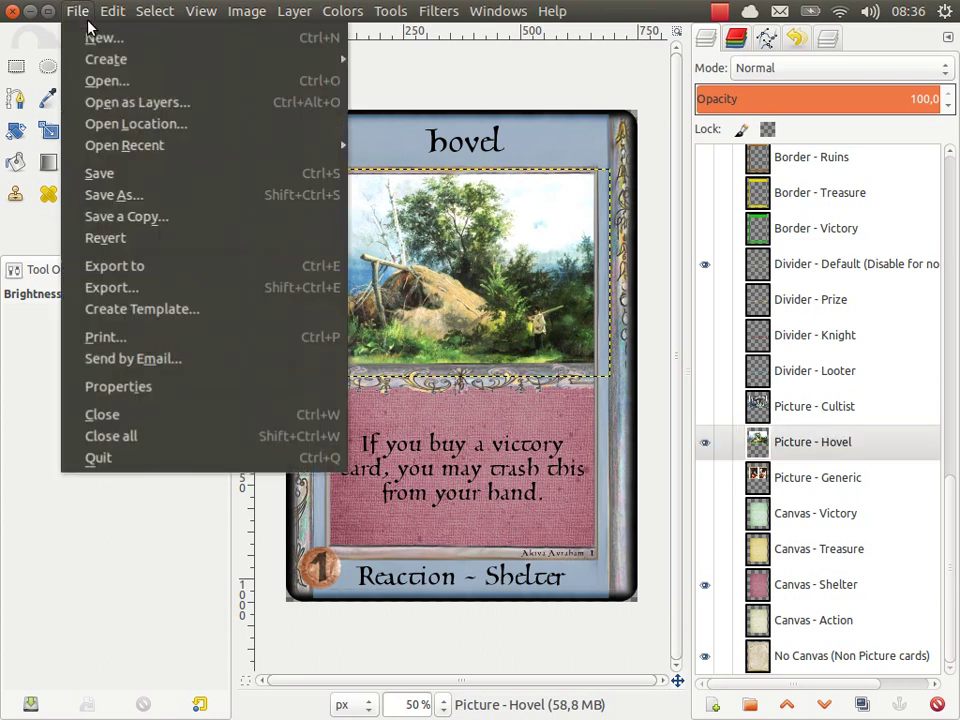
click(148, 287)
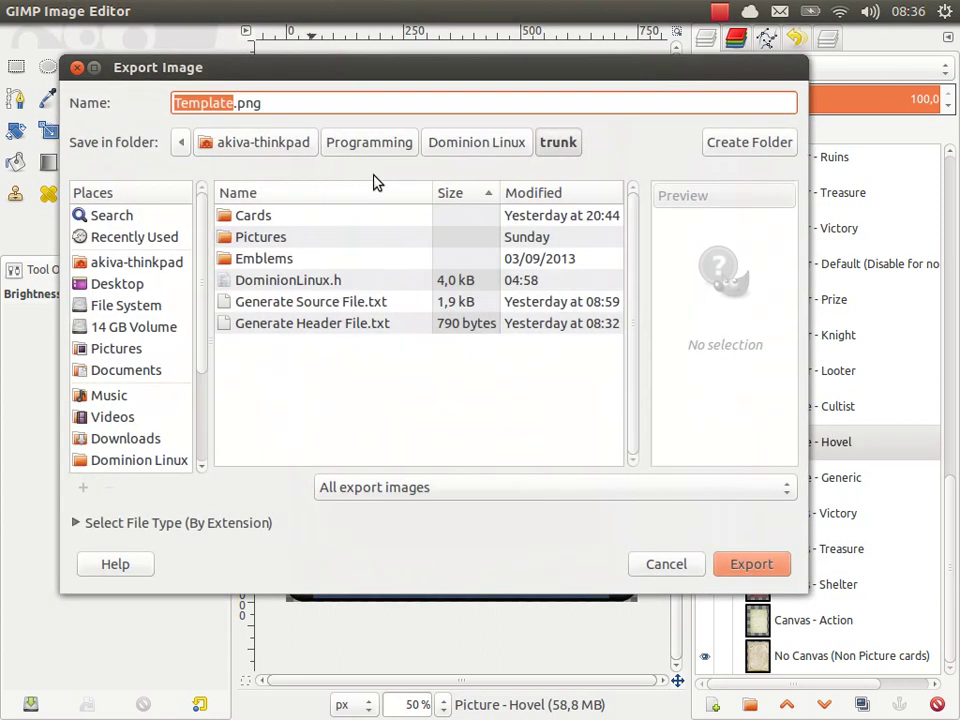
double_click(251, 215)
double_click(221, 103)
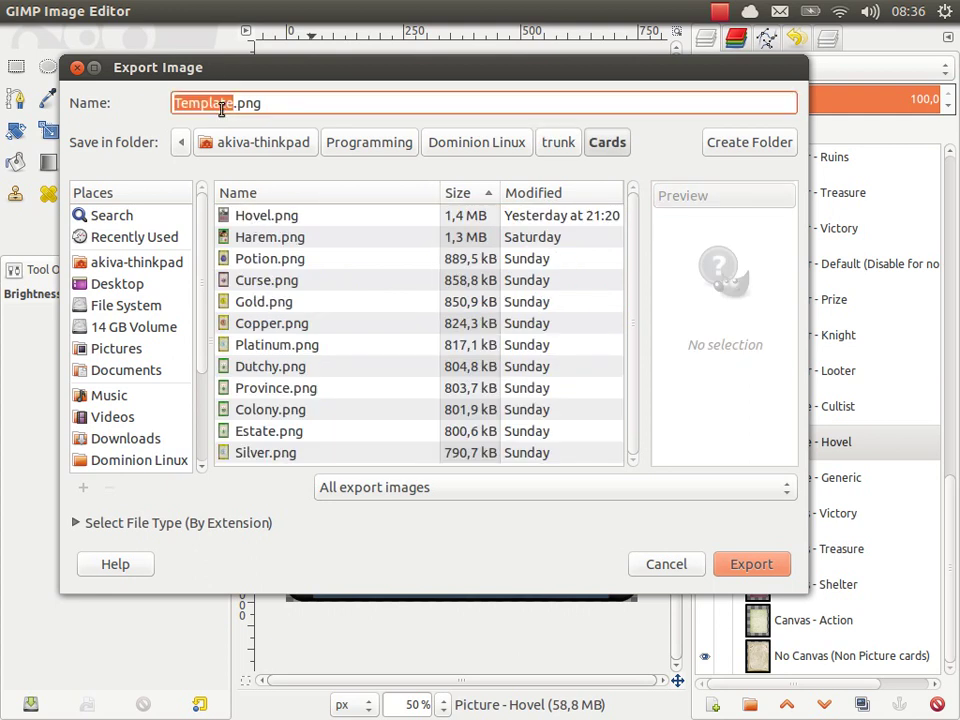
text(Hovel)
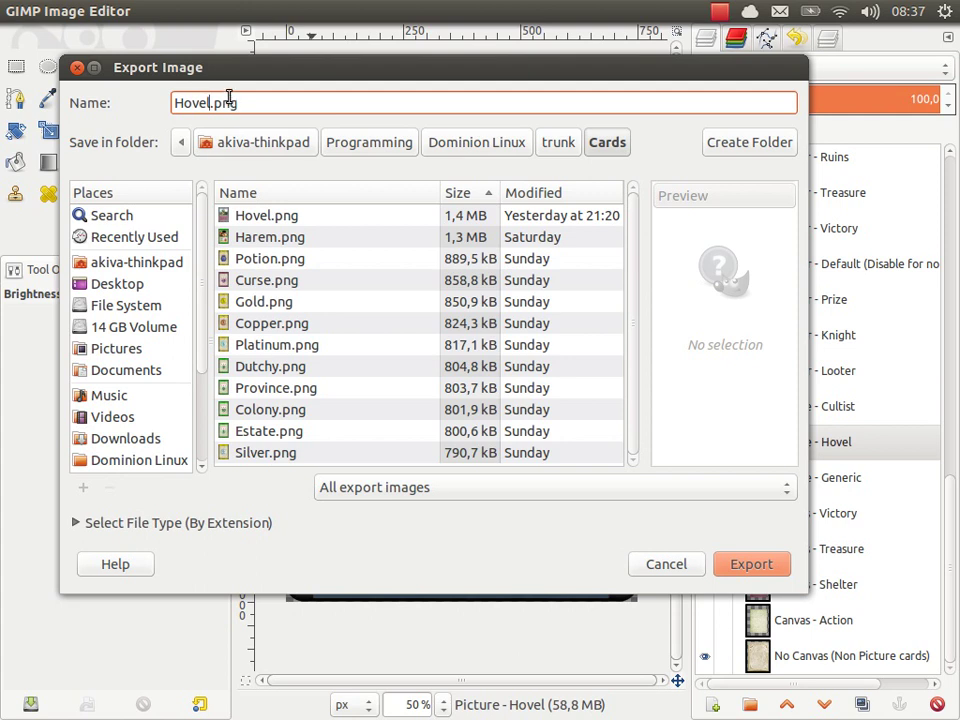
click(749, 568)
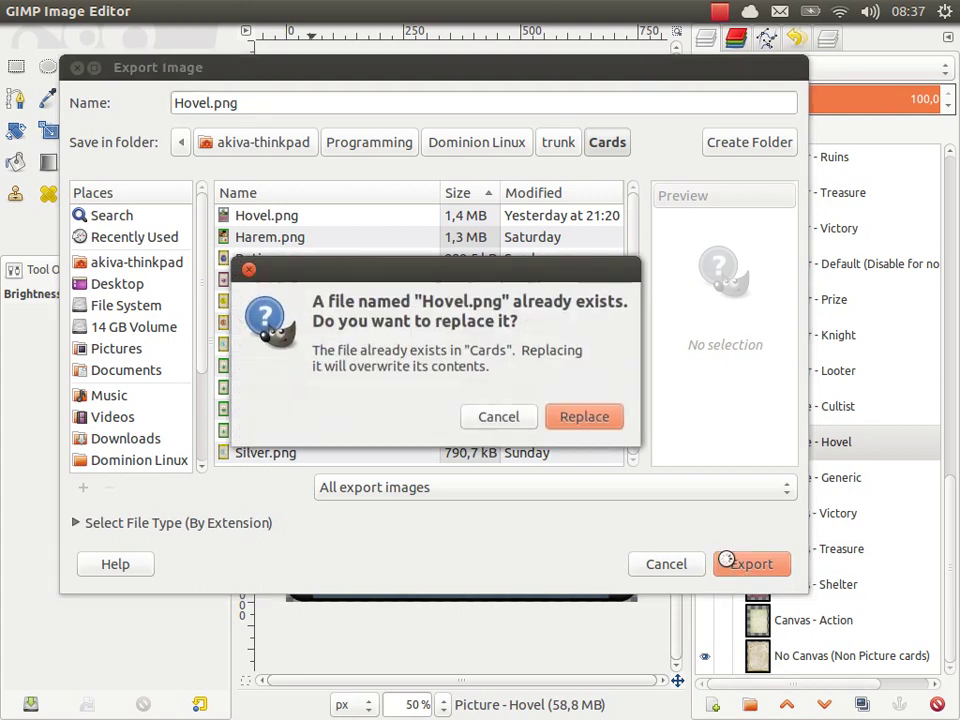
click(598, 422)
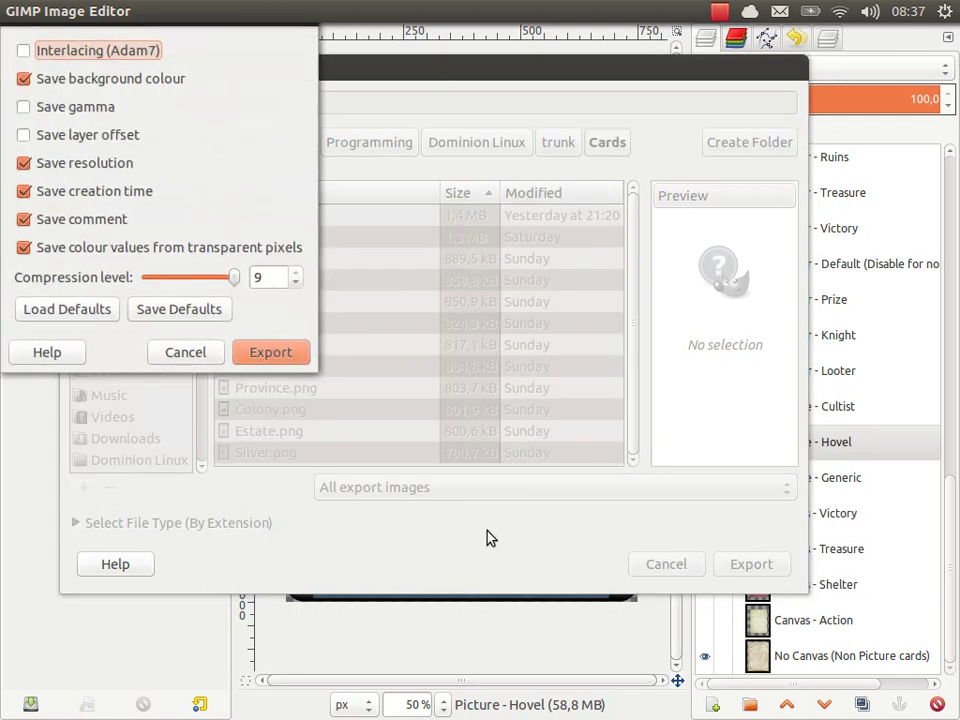
click(268, 354)
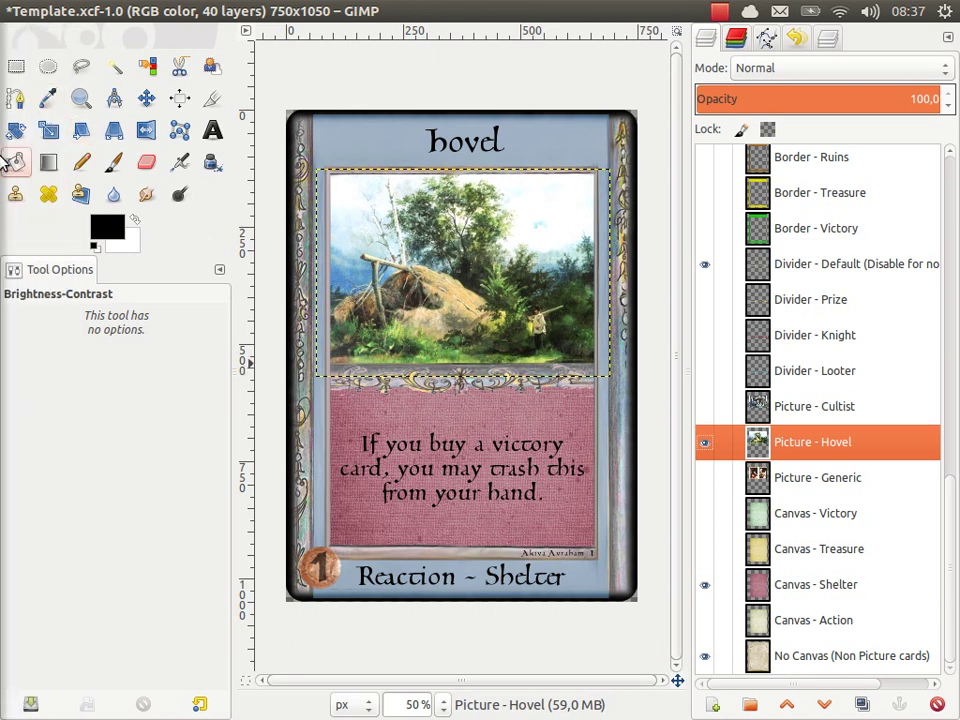
Switch to Firefox and return from the Template.xcf file page to the Dominion Linux overview page on Launchpad
click(30, 118)
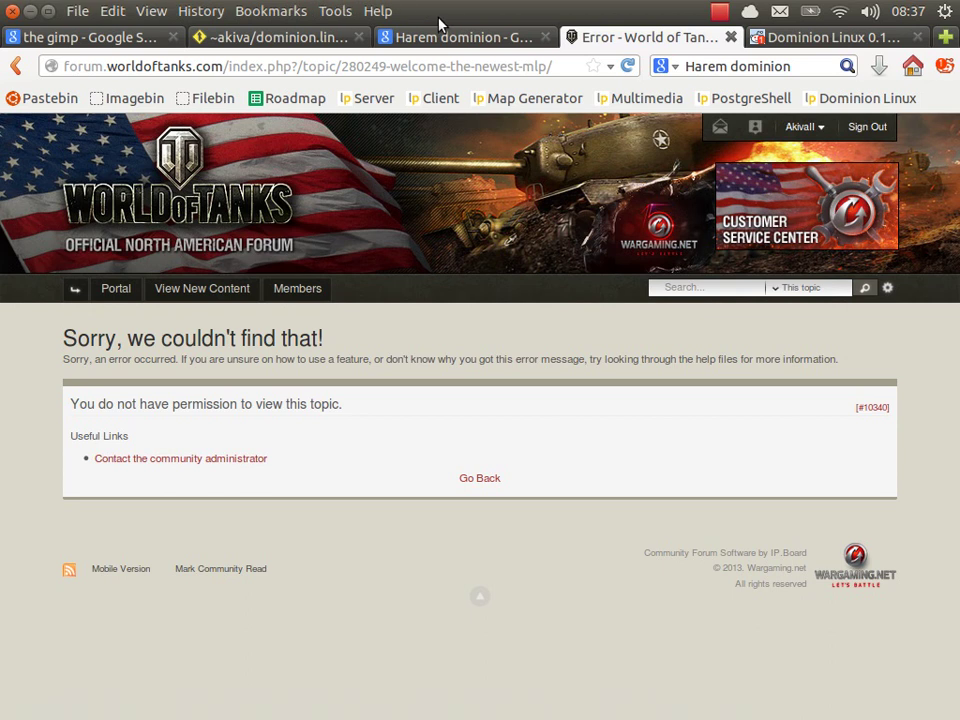
click(292, 38)
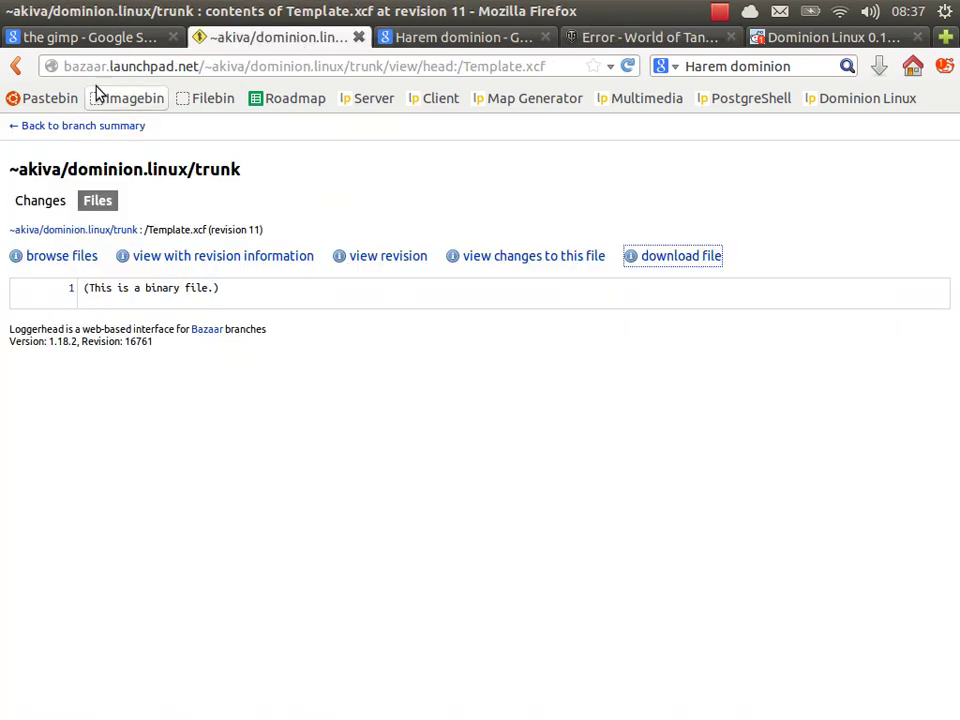
click(16, 70)
click(17, 72)
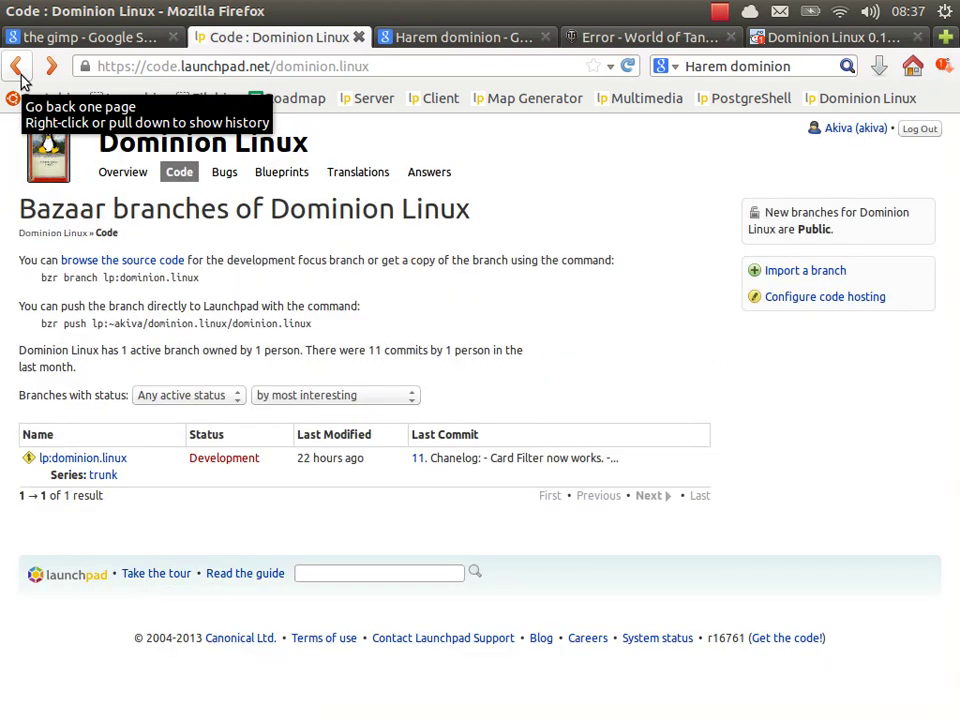
click(21, 80)
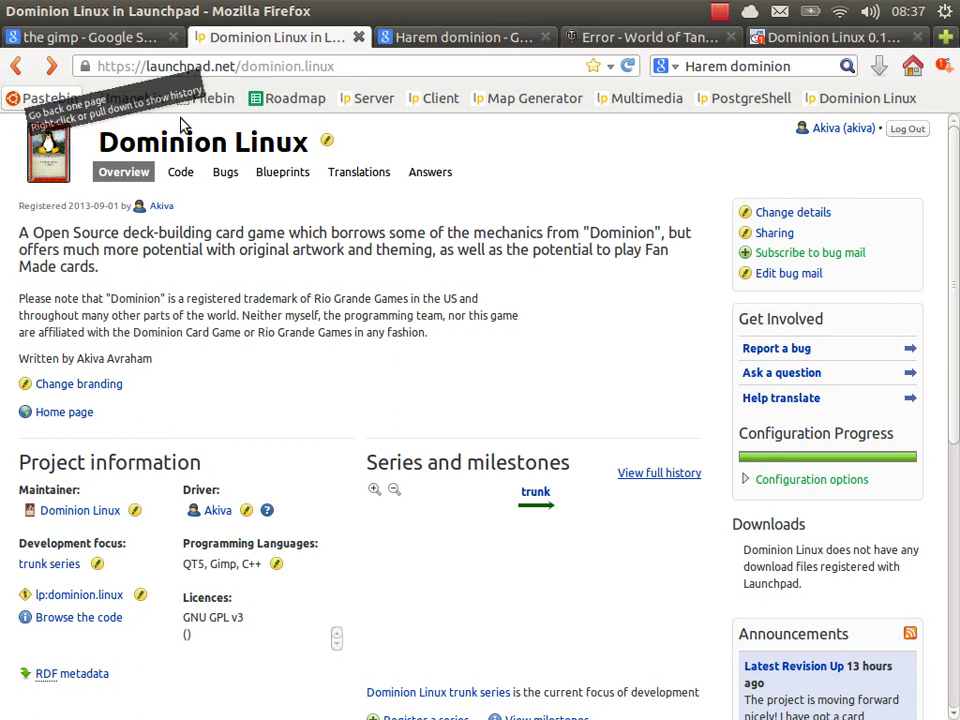
mouse_move(829, 64)
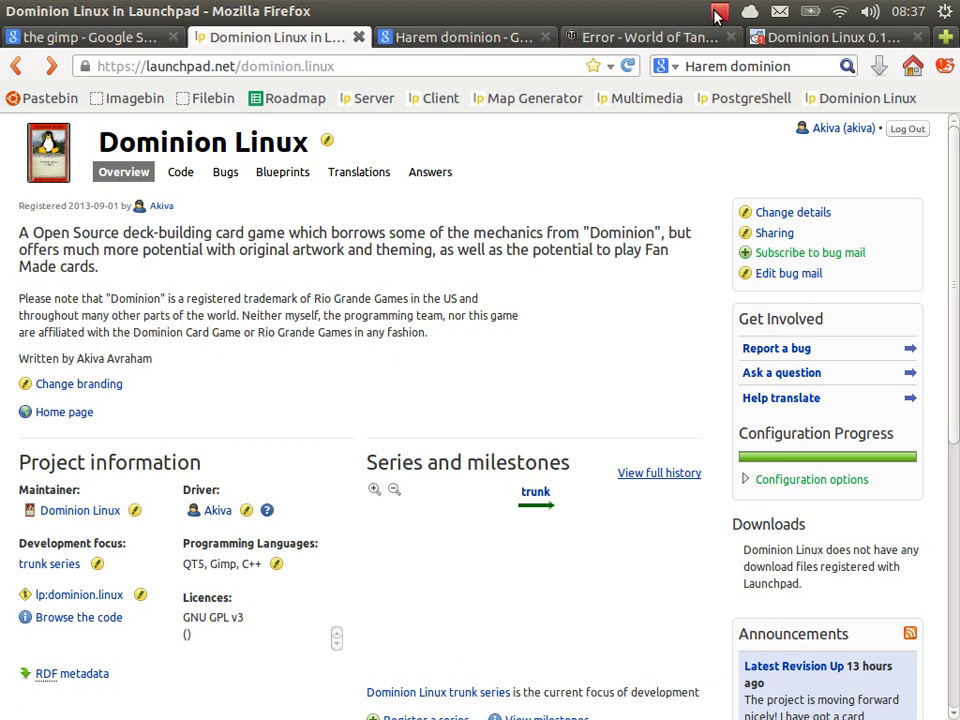
click(716, 15)
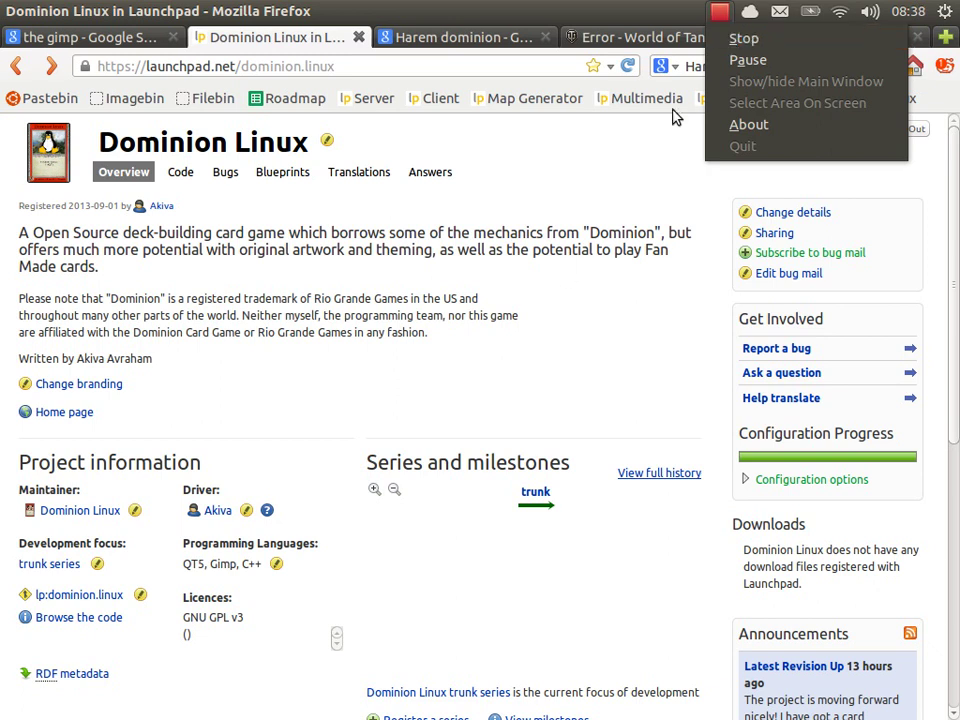
click(563, 274)
Switch back to GIMP and select the Border - Reaction layer of the card template
mouse_move(2, 383)
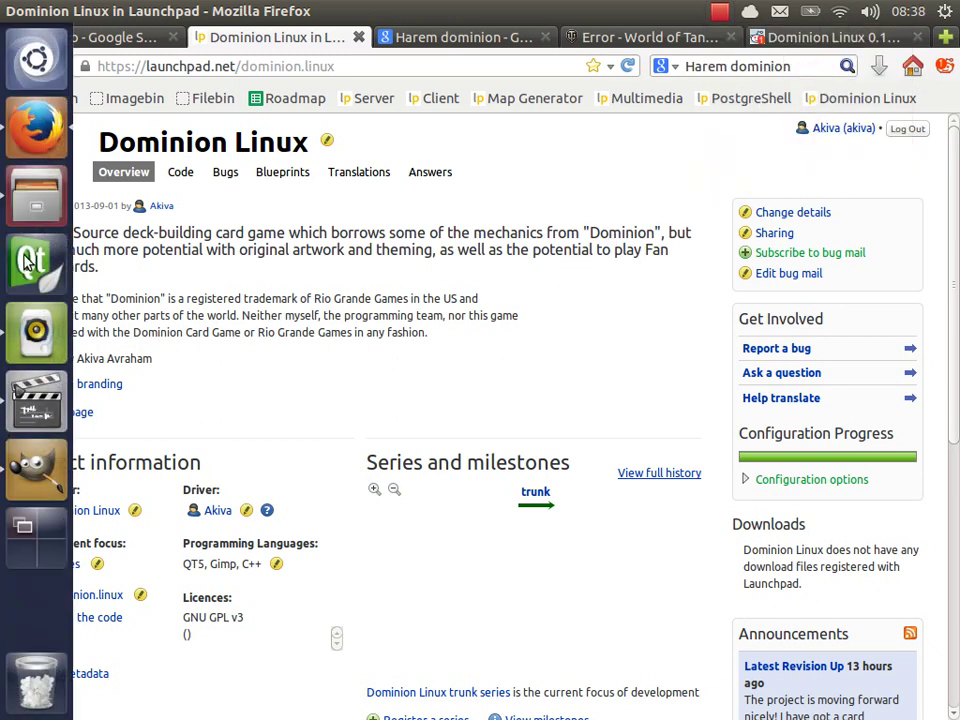
key(alt+Tab)
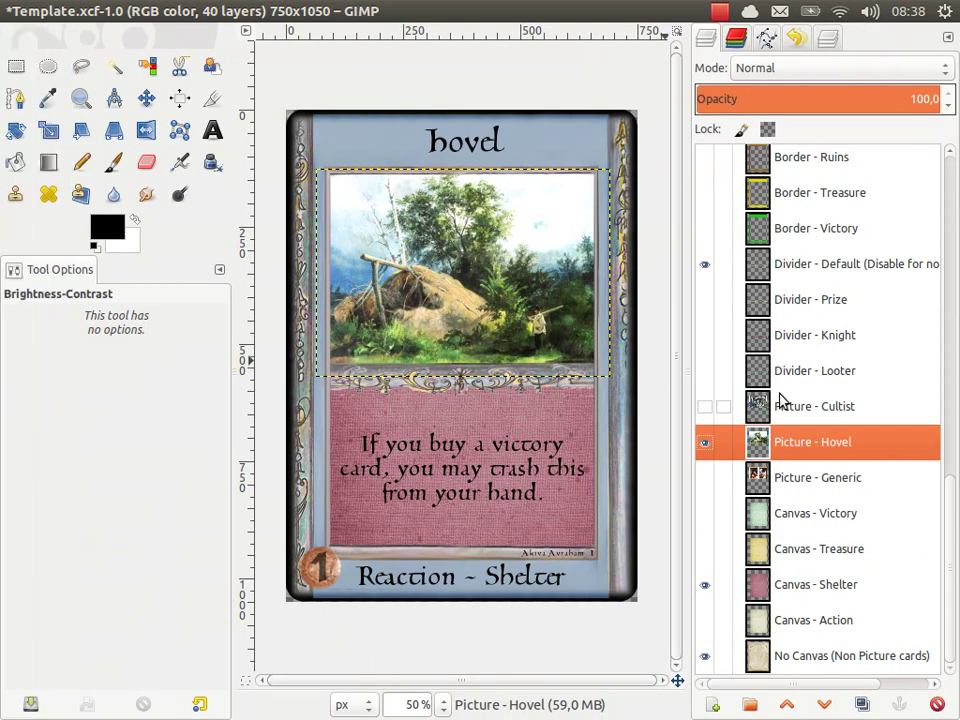
click(784, 403)
scroll(800, 222, up, 5)
scroll(800, 222, down, 5)
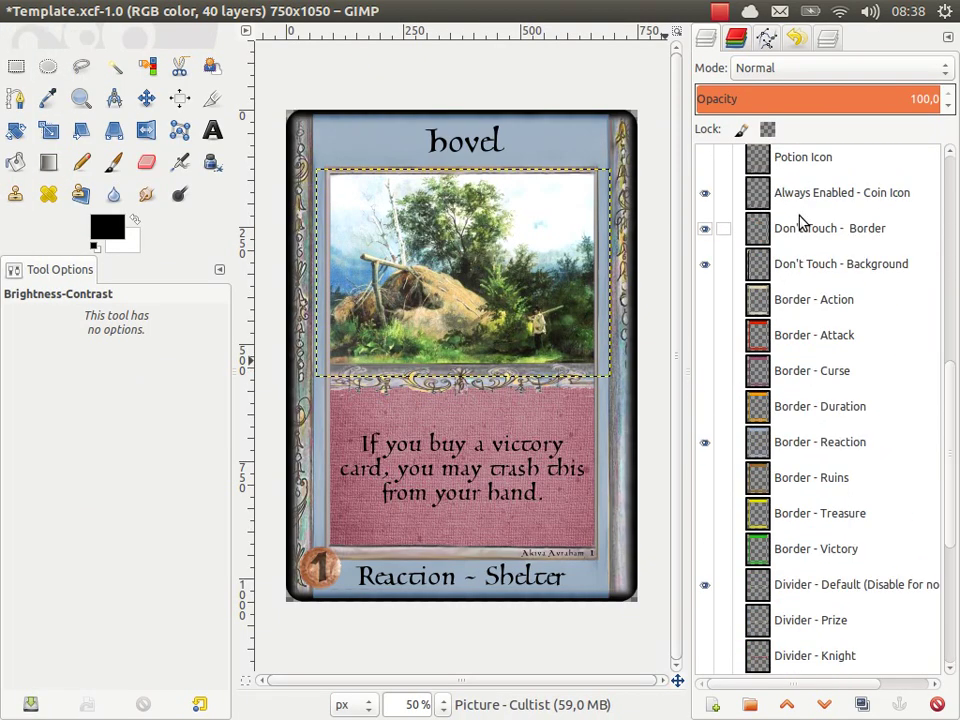
click(754, 440)
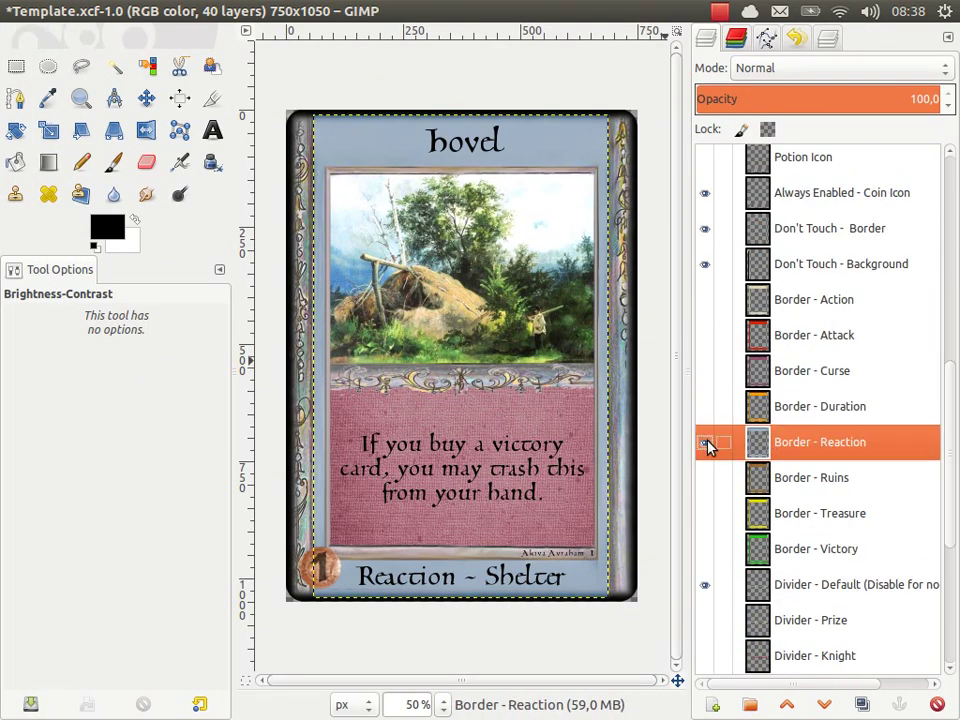
click(706, 444)
Make the Border - Attack and Border - Action layers visible above the Reaction border
click(705, 337)
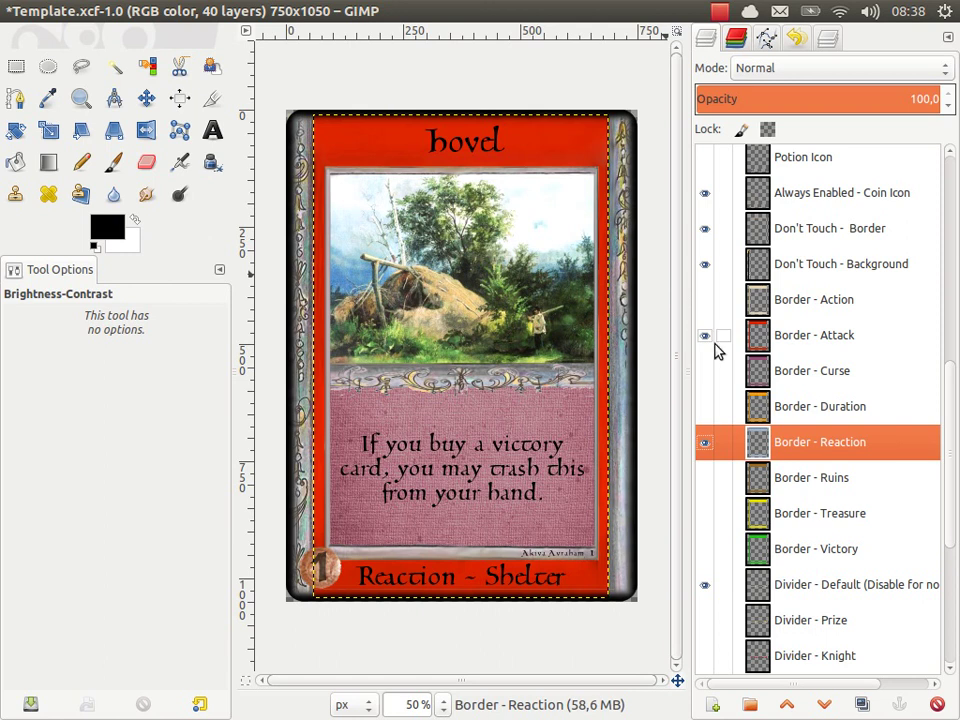
click(706, 338)
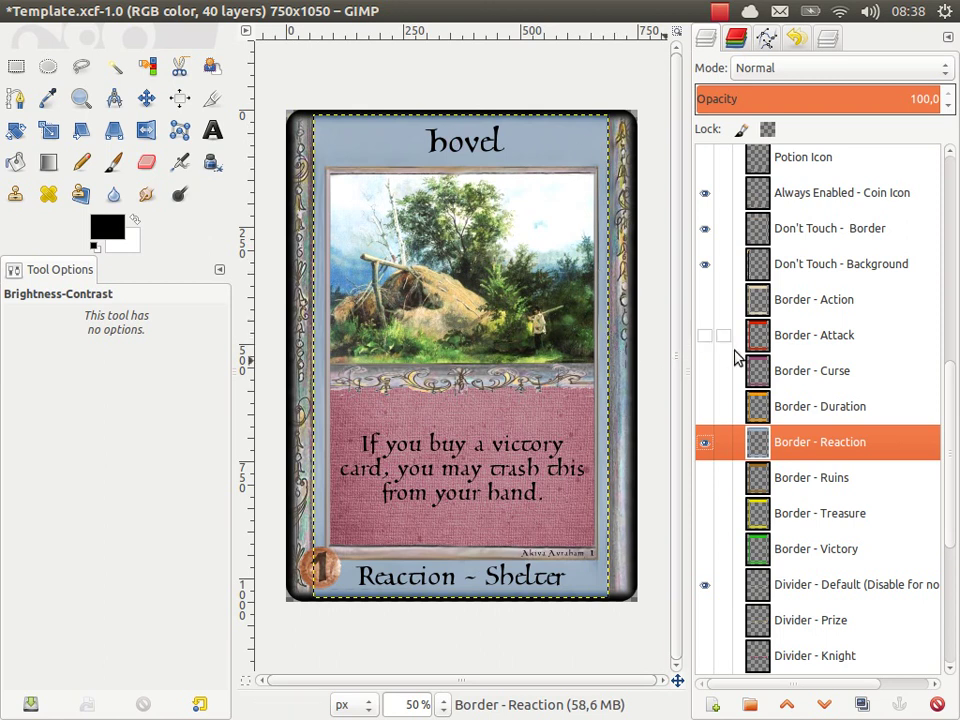
click(704, 335)
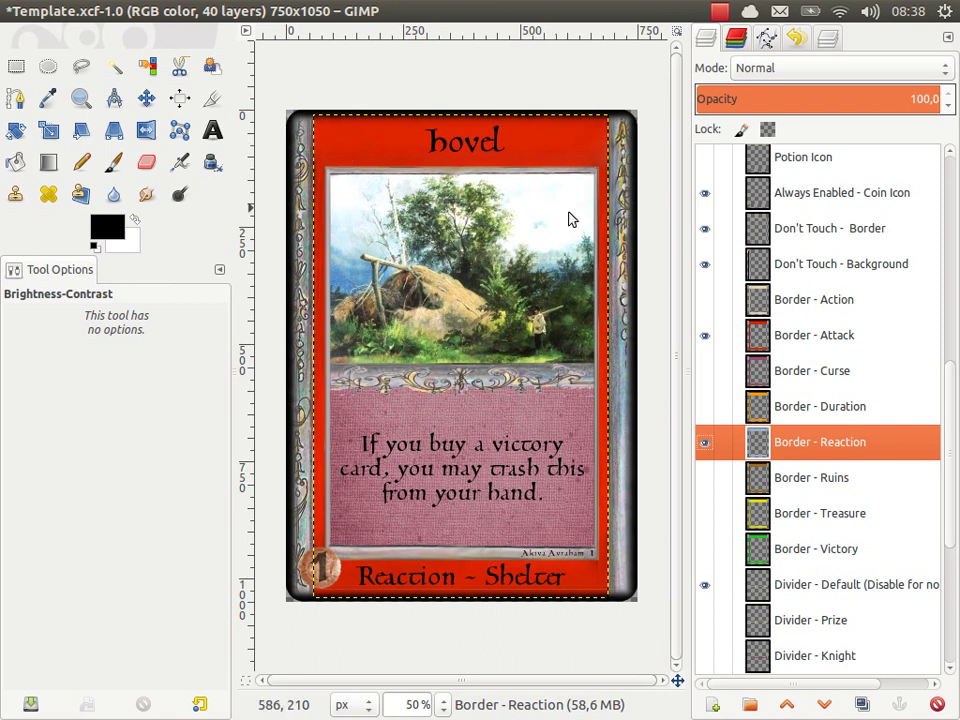
click(705, 300)
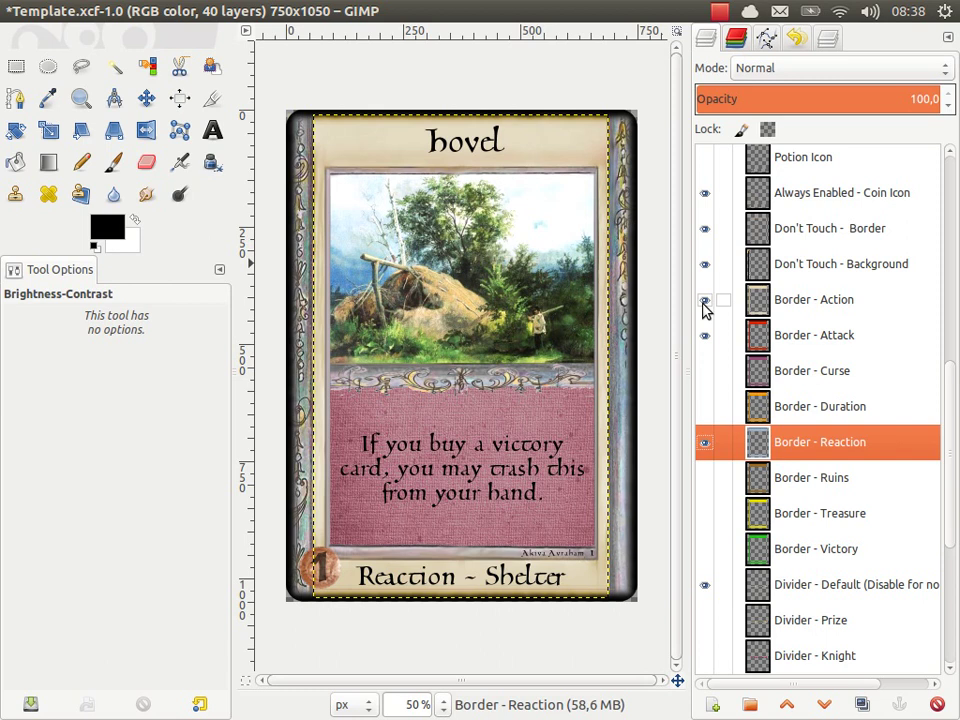
Switch back to Firefox with the Dominion Linux project page on Launchpad
mouse_move(3, 350)
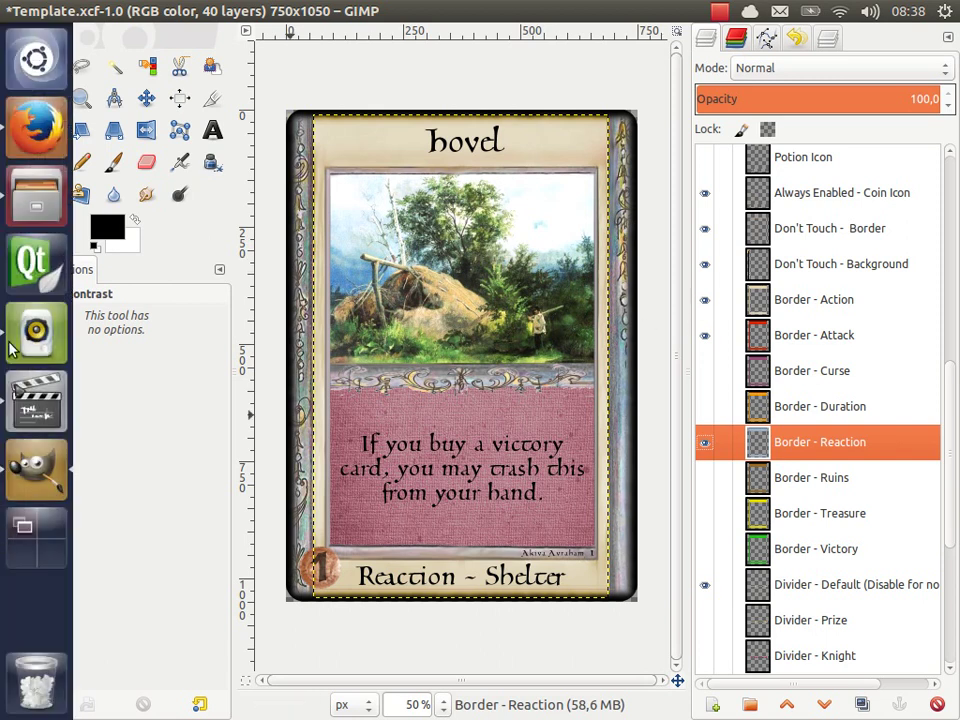
click(18, 108)
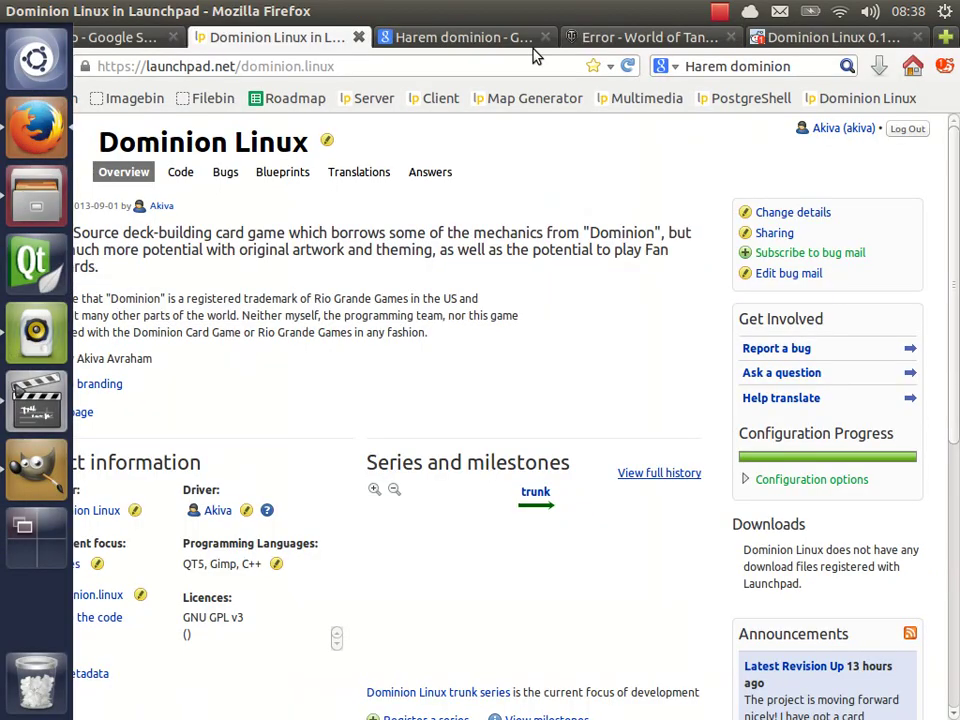
click(720, 11)
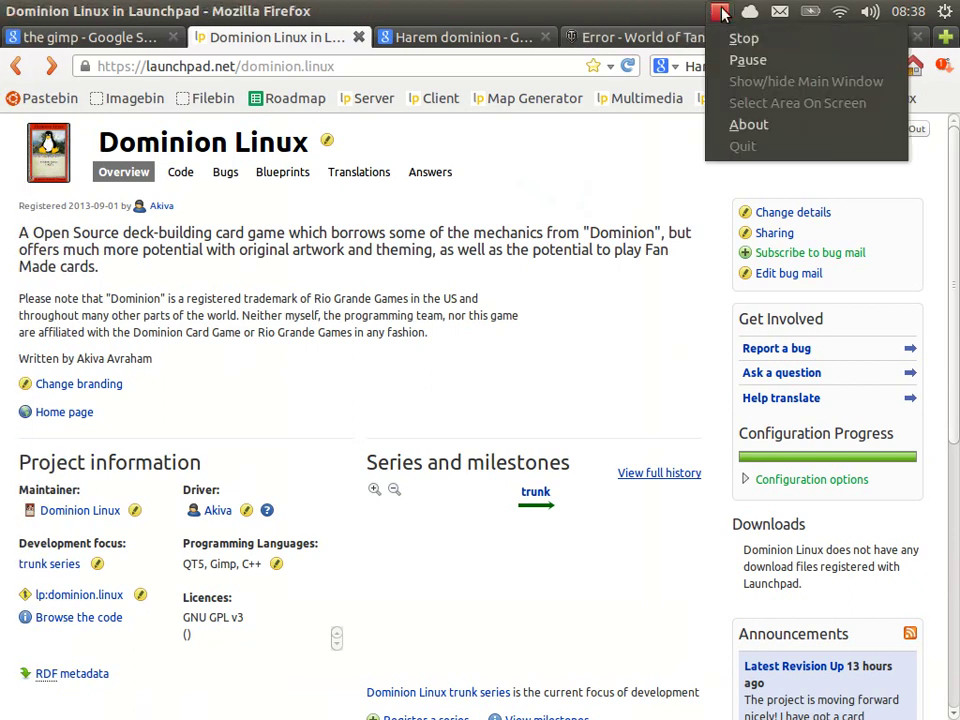